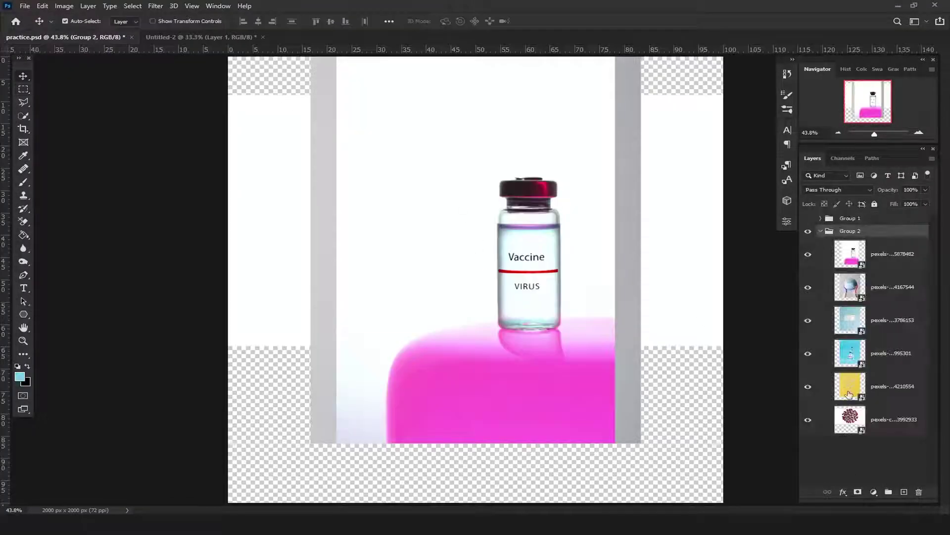
Drag the pexels face-mask photo layer from practice.psd into the Untitled-2 document.
mouse_move(891, 320)
left_mouse_down()
mouse_move(228, 37)
mouse_move(471, 290)
left_mouse_up()
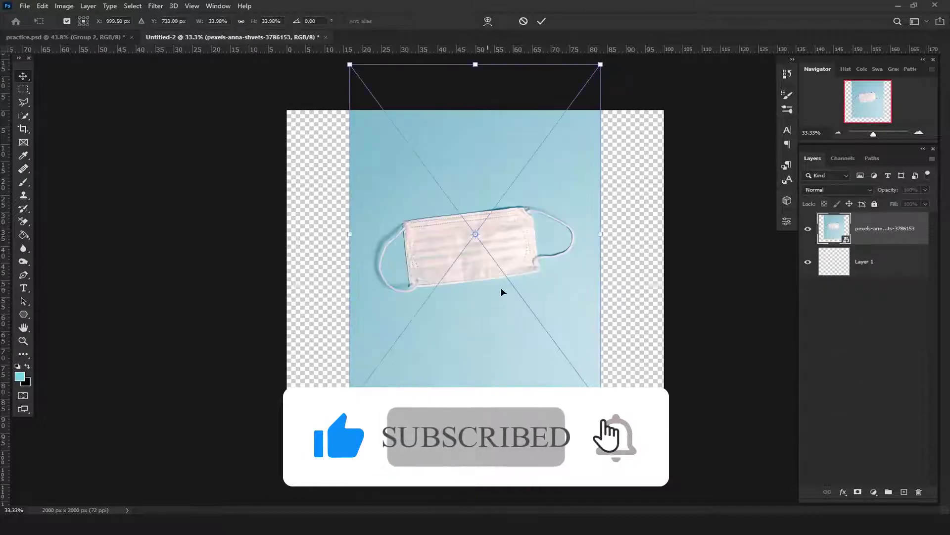
Stretch the mask photo from the top-left to fill the whole canvas.
left_click_drag(551, 306, 492, 338)
left_click_drag(537, 281, 664, 295)
key("Return")
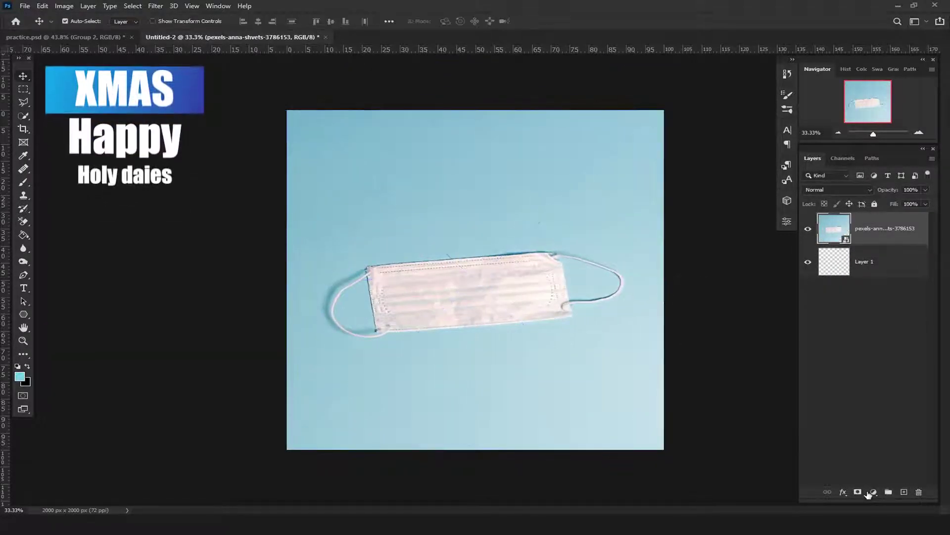
Darken the photo to deep teal with a clipped Levels adjustment and group both layers.
left_click(874, 492)
left_click(878, 354)
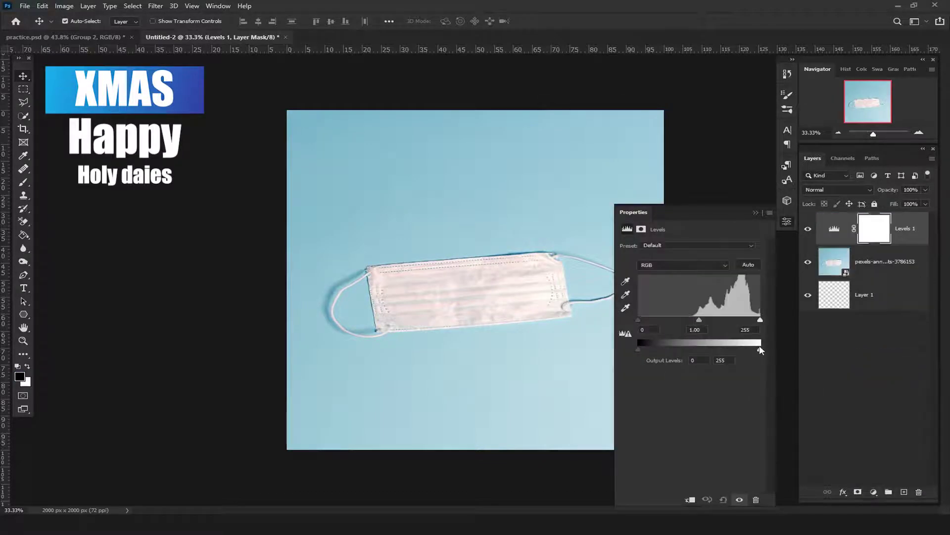
left_click_drag(759, 349, 741, 349)
left_click_drag(640, 319, 729, 320)
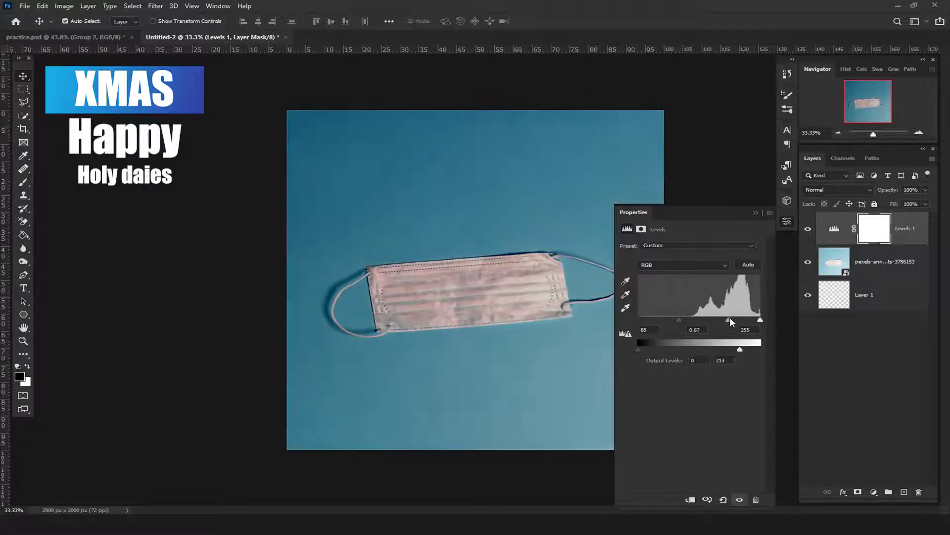
left_click(756, 212)
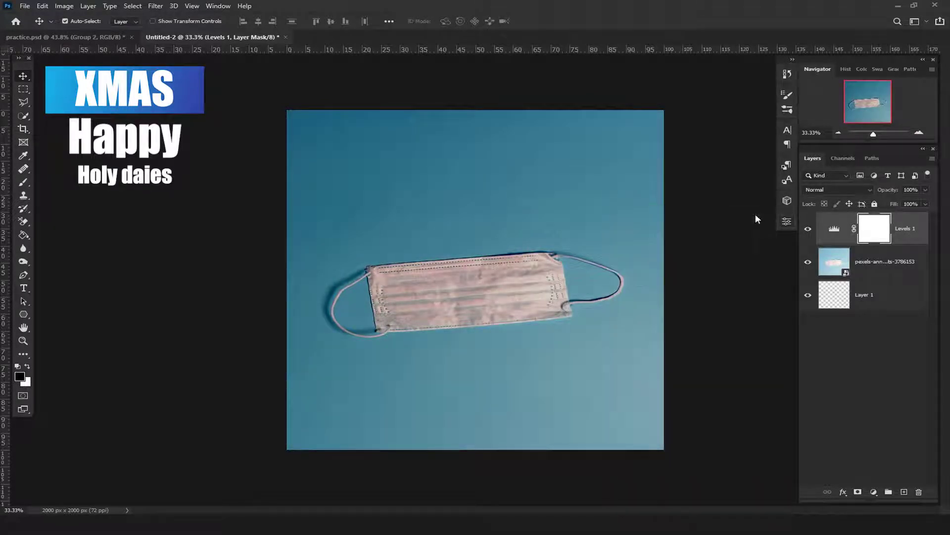
left_click(846, 245, "alt")
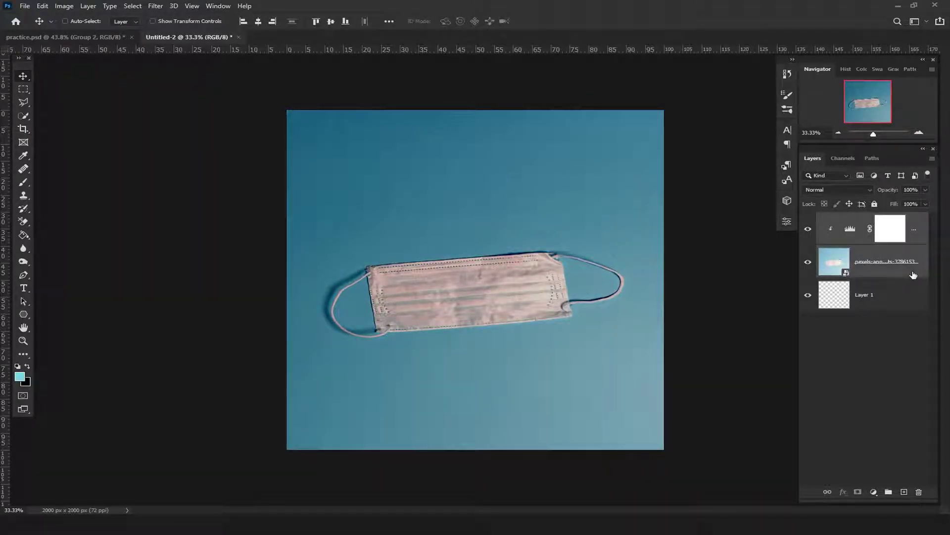
key("ctrl+g")
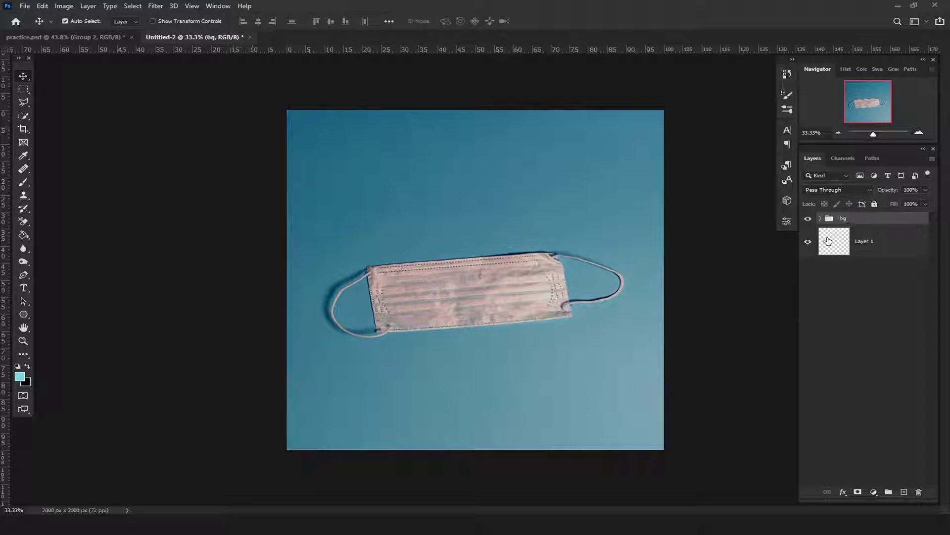
Add black '2021' text and centre it on the canvas.
key("t")
left_click(403, 255)
type("202")
key("ctrl+Return")
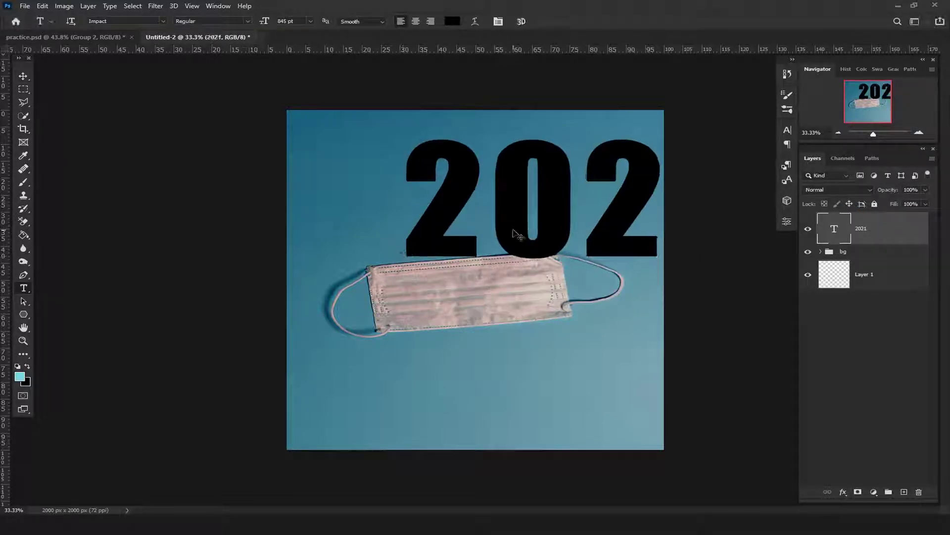
left_click_drag(515, 233, 420, 294)
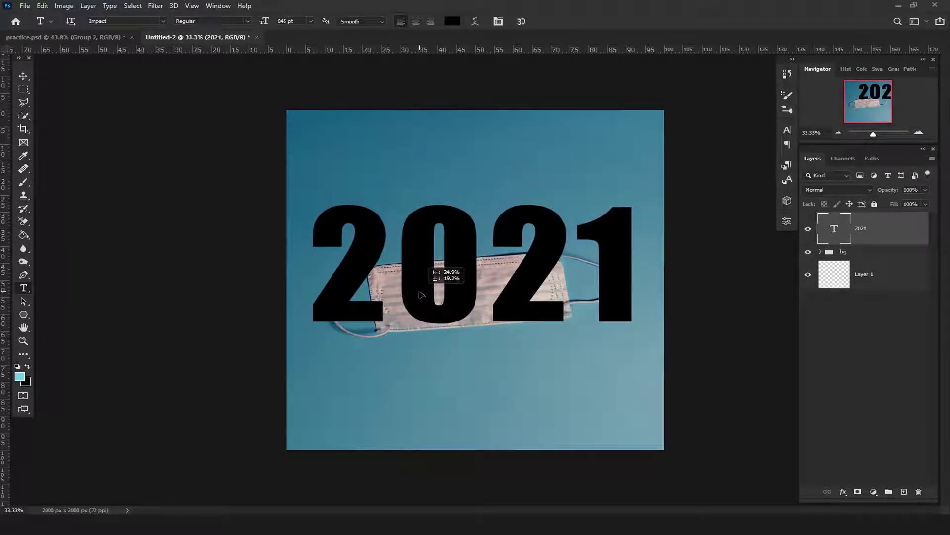
left_click_drag(419, 294, 424, 289)
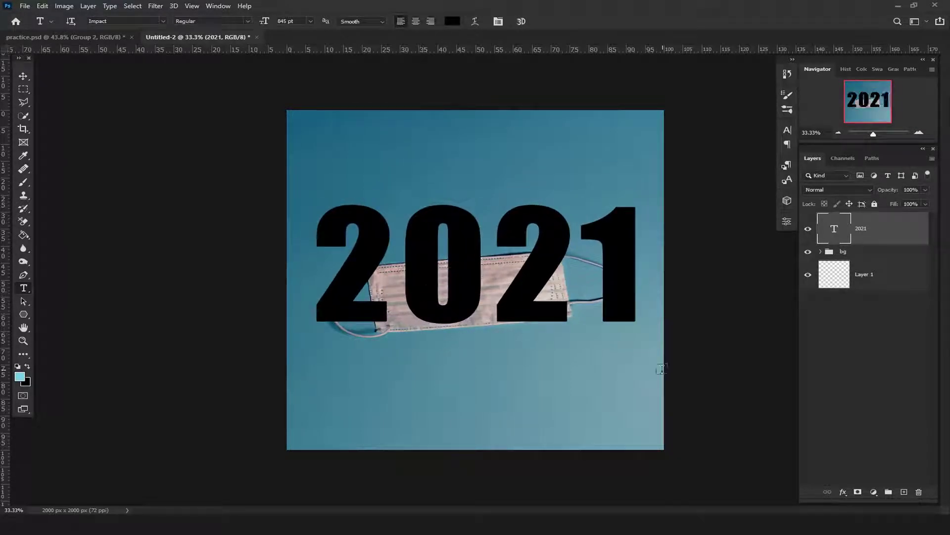
Rasterize the 2021 text layer.
right_click(869, 231)
left_click(829, 217)
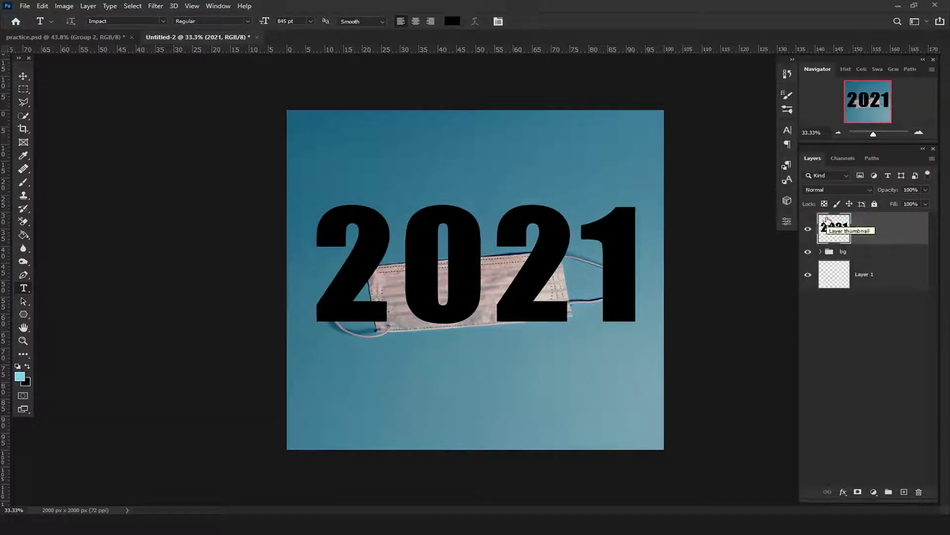
left_click(22, 90)
Copy the final 1 and the second 2 of 2021 onto their own layers.
left_click_drag(654, 190, 580, 362)
key("ctrl+j")
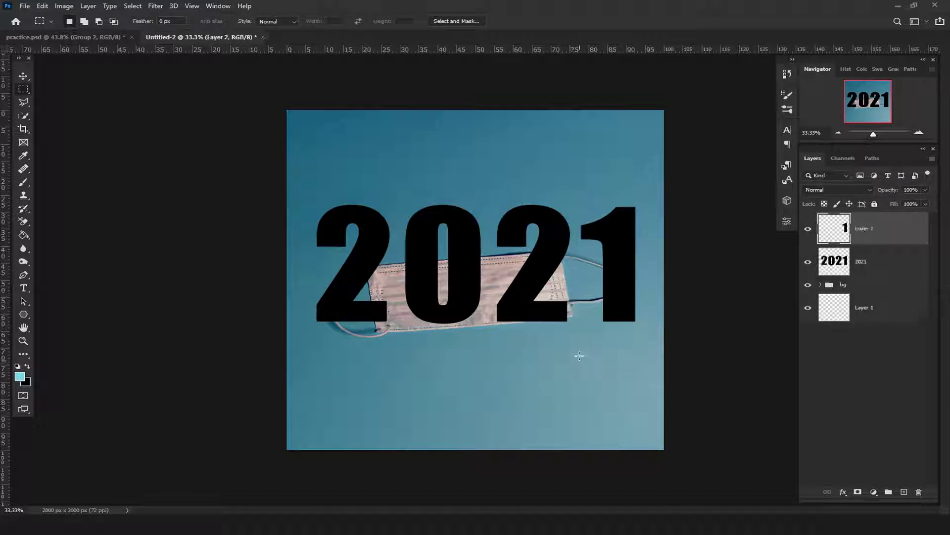
left_click_drag(572, 206, 491, 349)
key("ctrl+j")
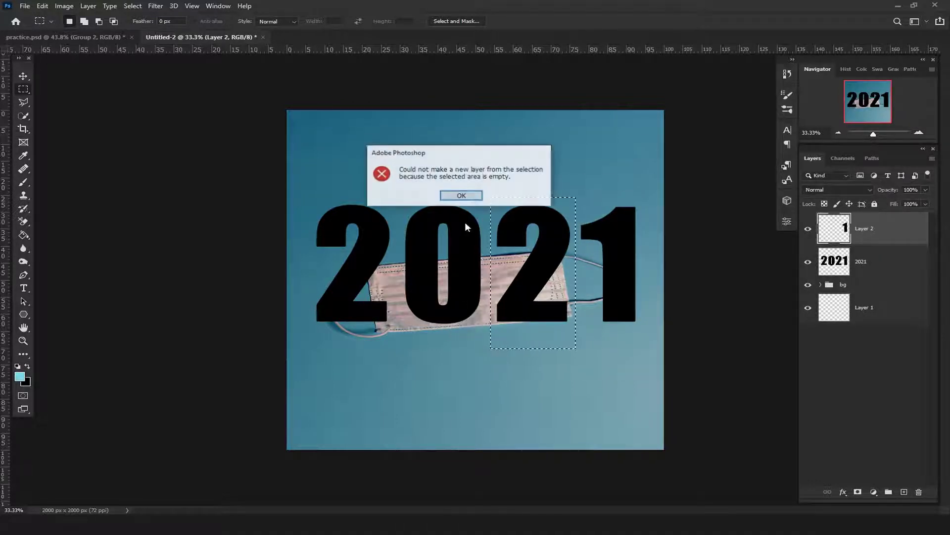
key("Return")
left_click(883, 265)
key("ctrl+j")
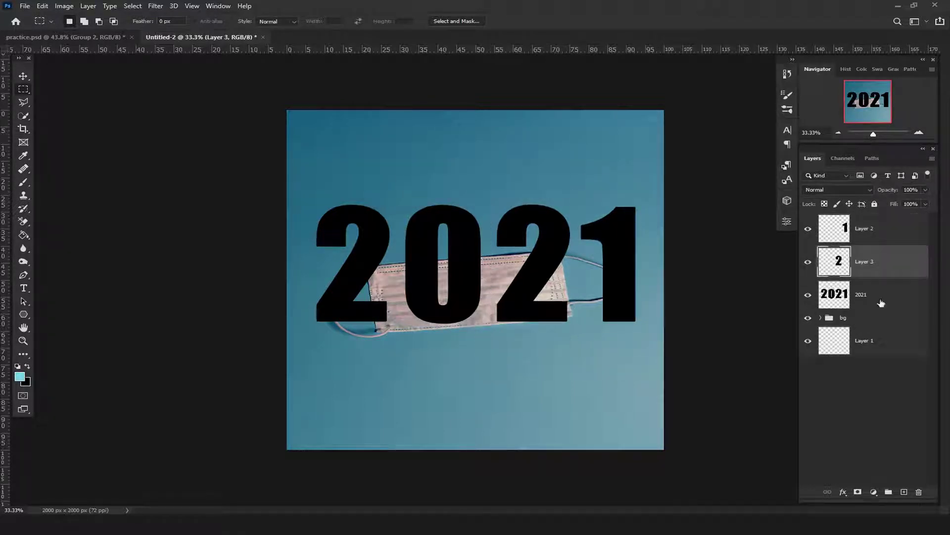
left_click(881, 297)
Copy the 0 and first 2 onto their own layers, then hide all four digit layers.
left_click_drag(485, 197, 392, 336)
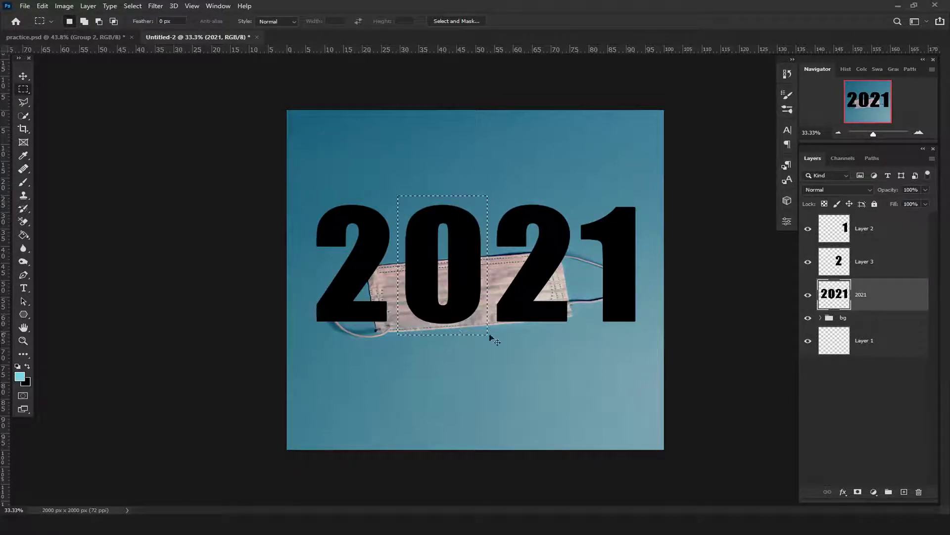
key("ctrl+j")
left_click(883, 328)
left_click_drag(397, 192, 275, 336)
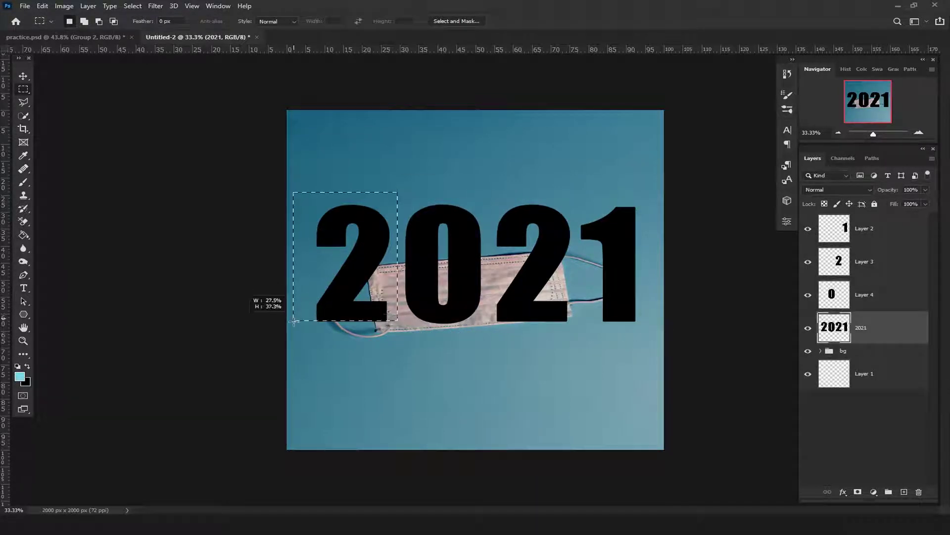
key("ctrl+j")
key("ctrl+0")
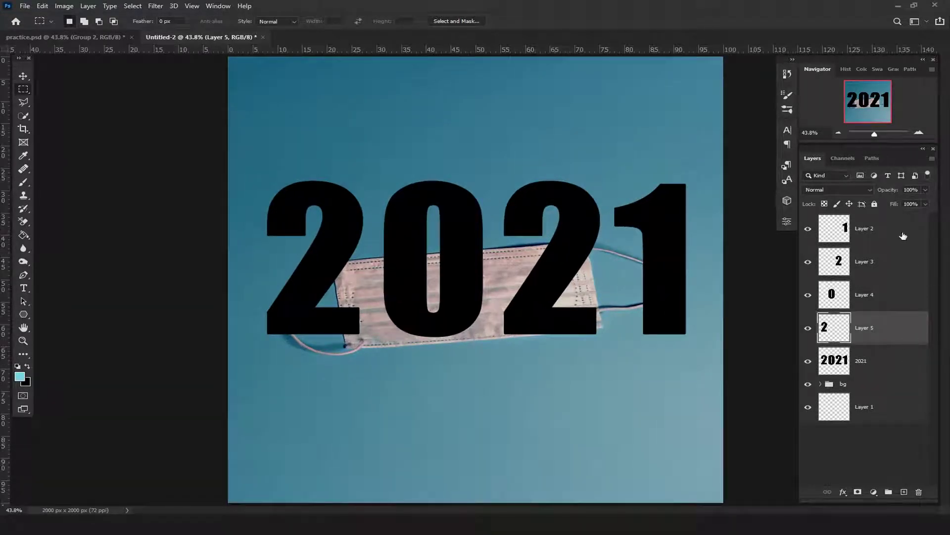
left_click(903, 236, "shift")
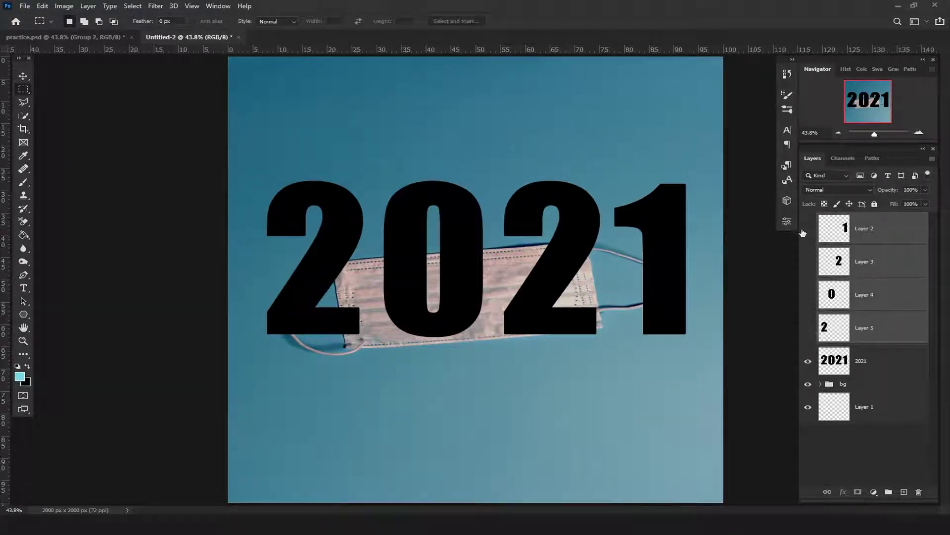
left_click(889, 365)
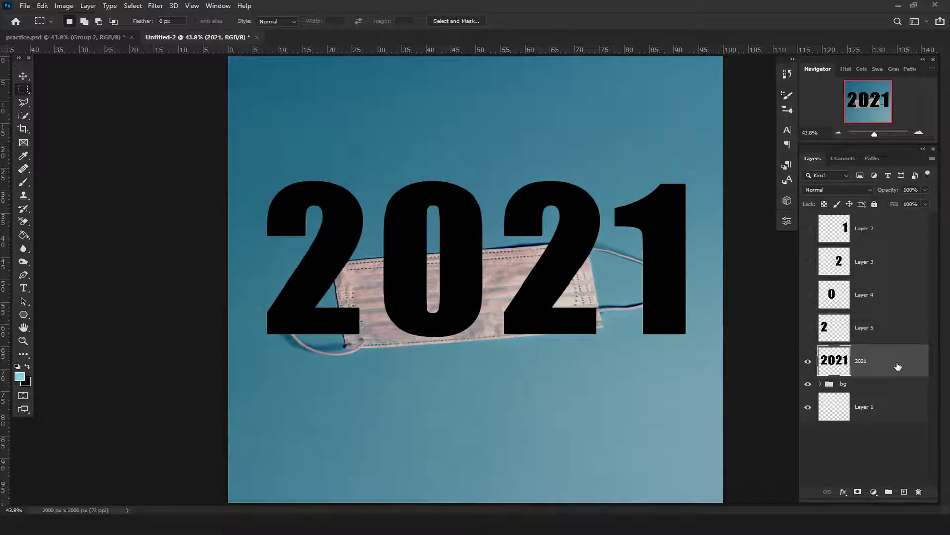
Give the 2021 layer Bevel & Emboss, Inner Shadow and Drop Shadow with 0% fill opacity.
double_click(898, 366)
left_click(500, 199)
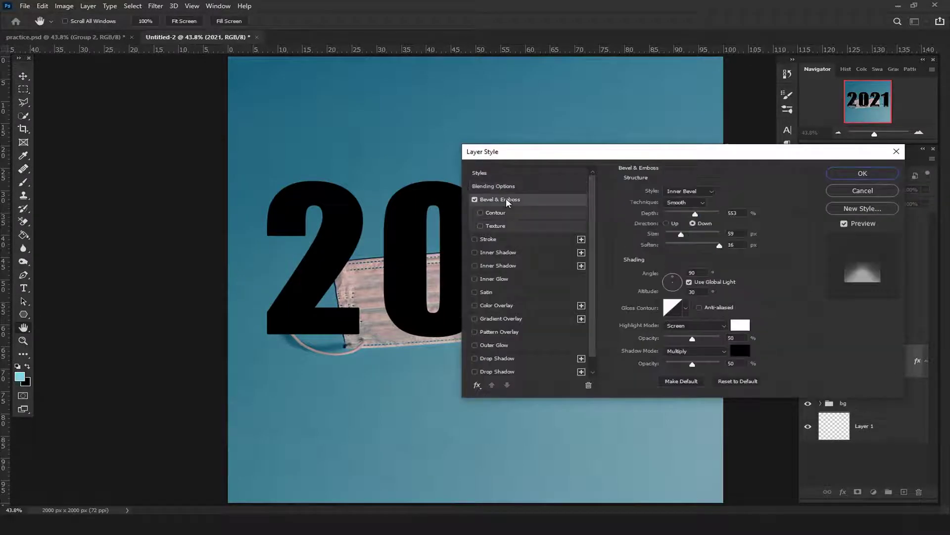
left_click(534, 186)
left_click_drag(725, 231, 574, 239)
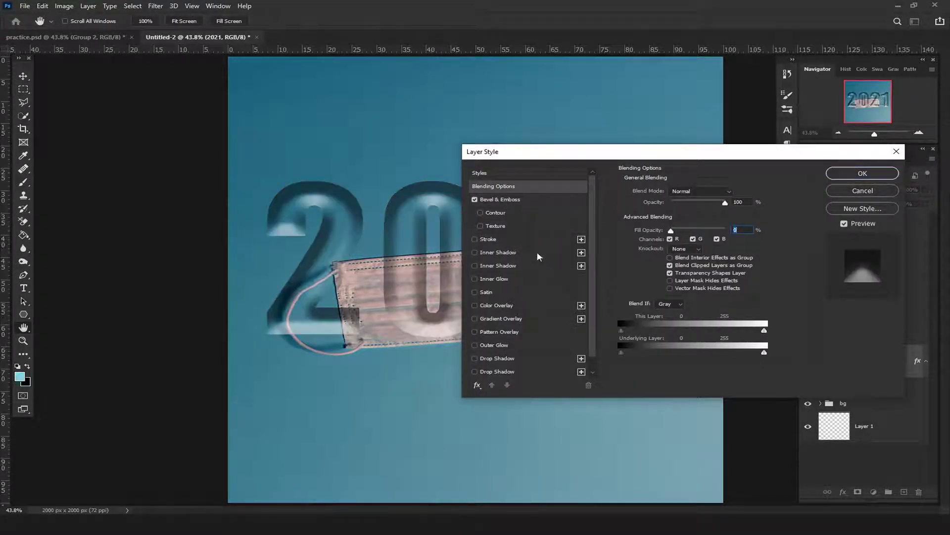
left_click(474, 266)
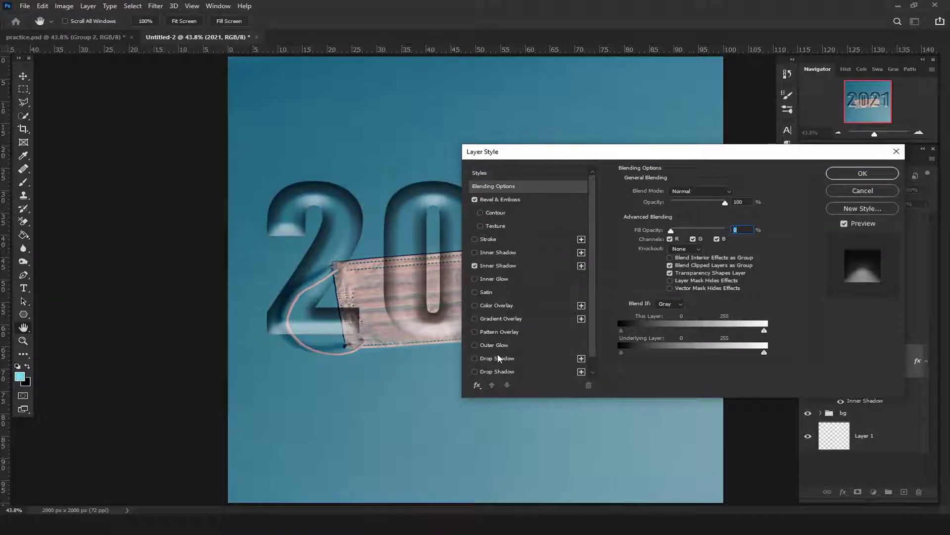
left_click(475, 372)
left_click(863, 173)
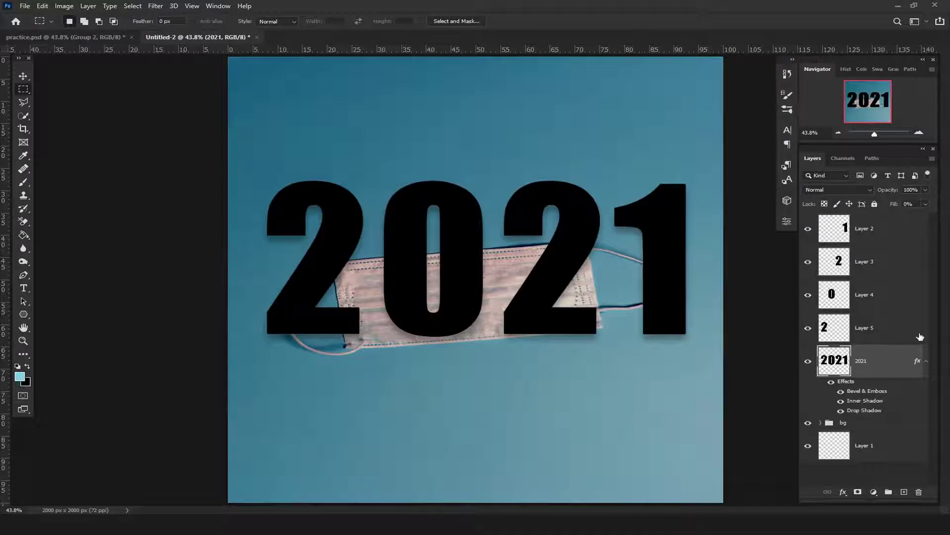
left_click(913, 336)
Convert Layers 5, 4, 3 and 2 (the digits 2, 0, 2, 1) to smart objects.
right_click(913, 336)
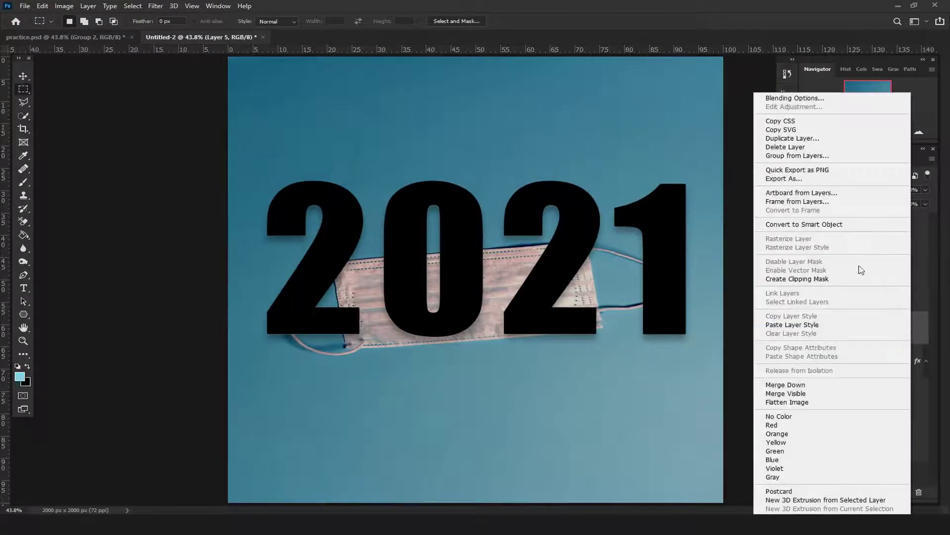
left_click(811, 224)
right_click(902, 295)
left_click(812, 225)
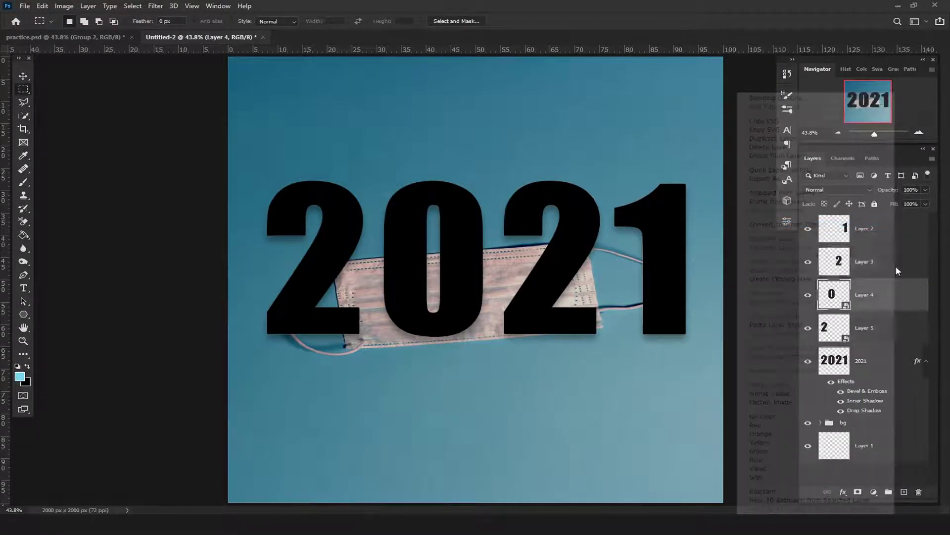
right_click(896, 270)
left_click(812, 225)
right_click(828, 230)
left_click(822, 224)
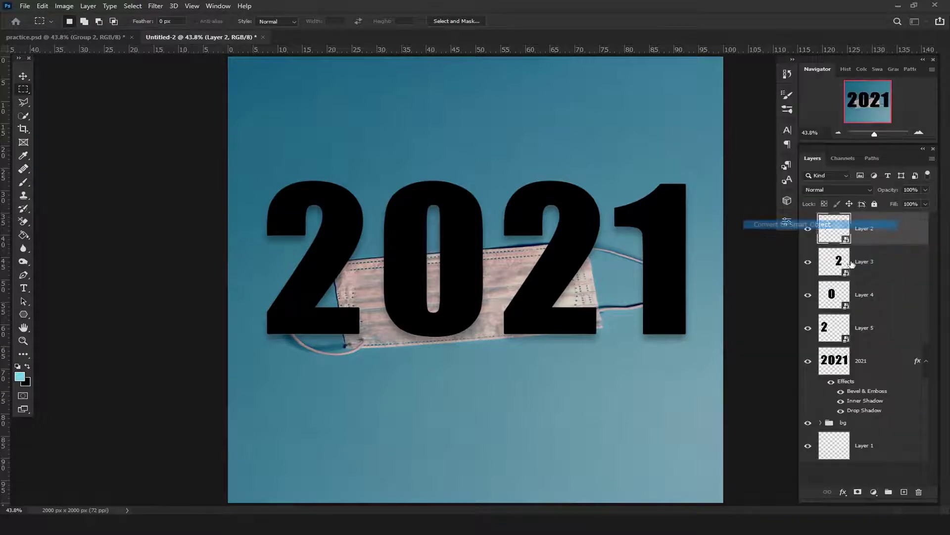
left_click(908, 337)
left_click(927, 362)
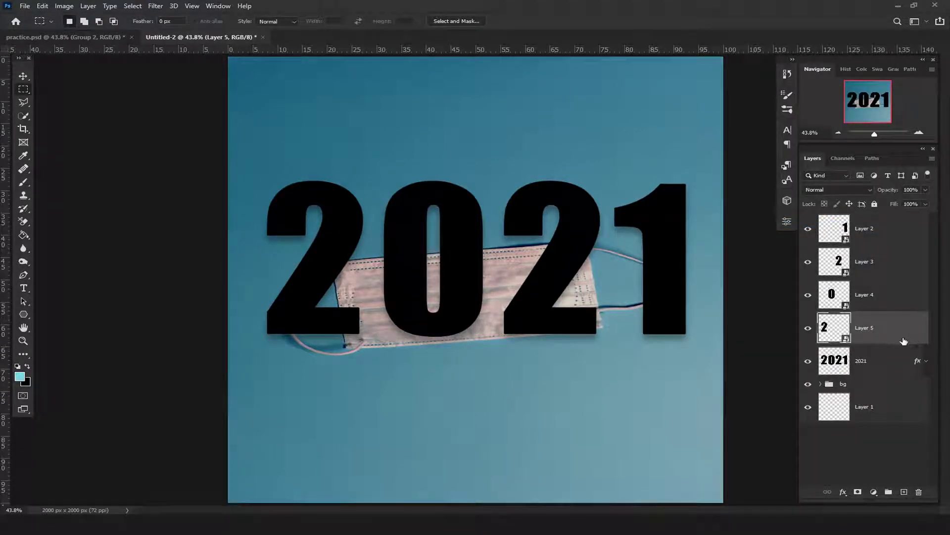
key("ctrl+t")
Stretch the first 2 with perspective and warp its right edge inward.
right_click(338, 252)
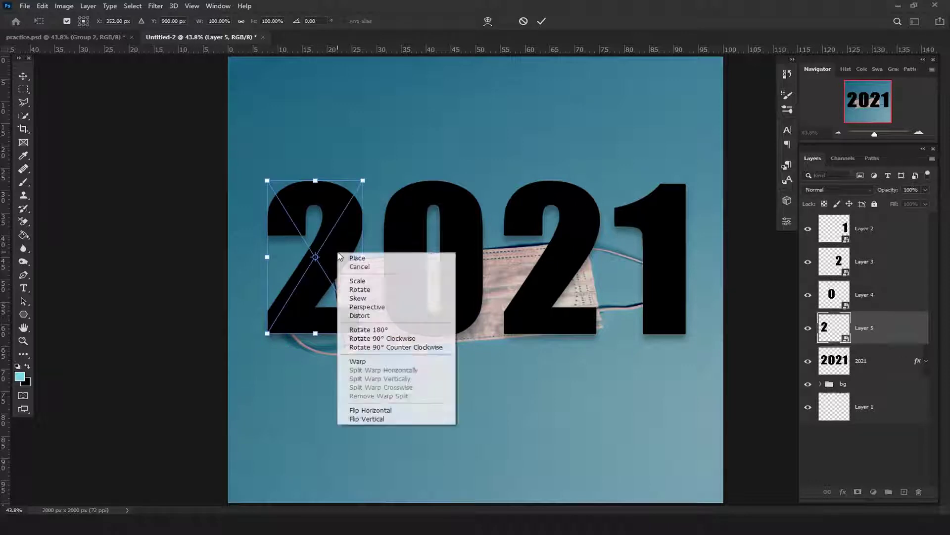
left_click(362, 308)
left_click_drag(363, 333, 363, 357)
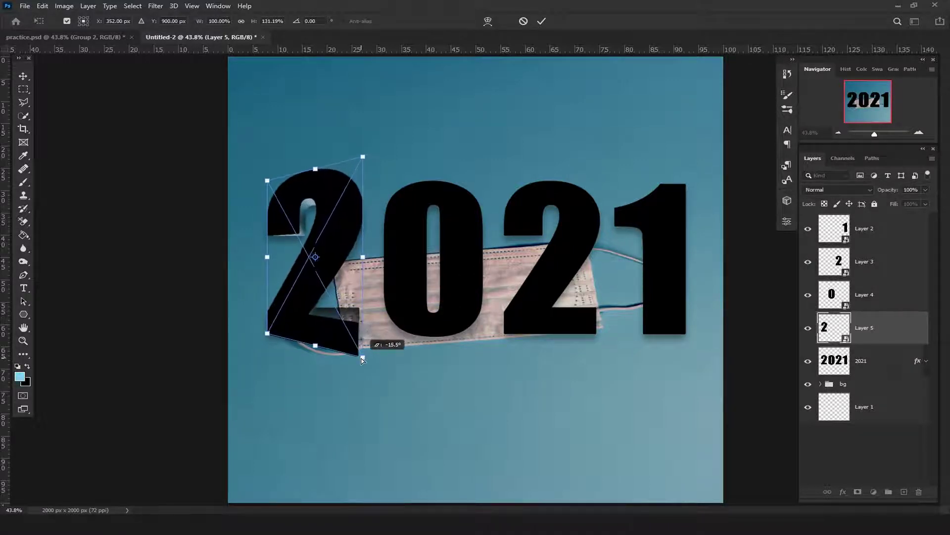
right_click(335, 342)
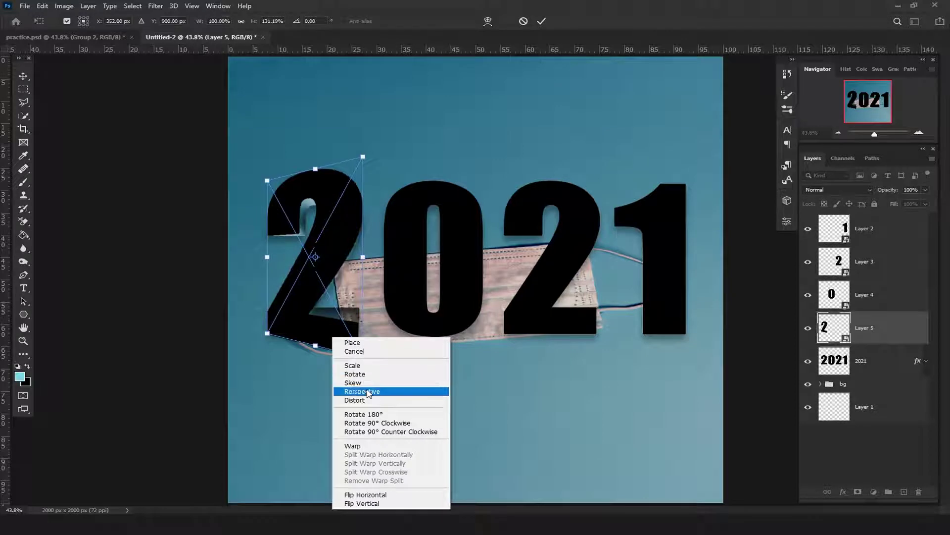
left_click(353, 445)
left_click_drag(354, 350, 335, 356)
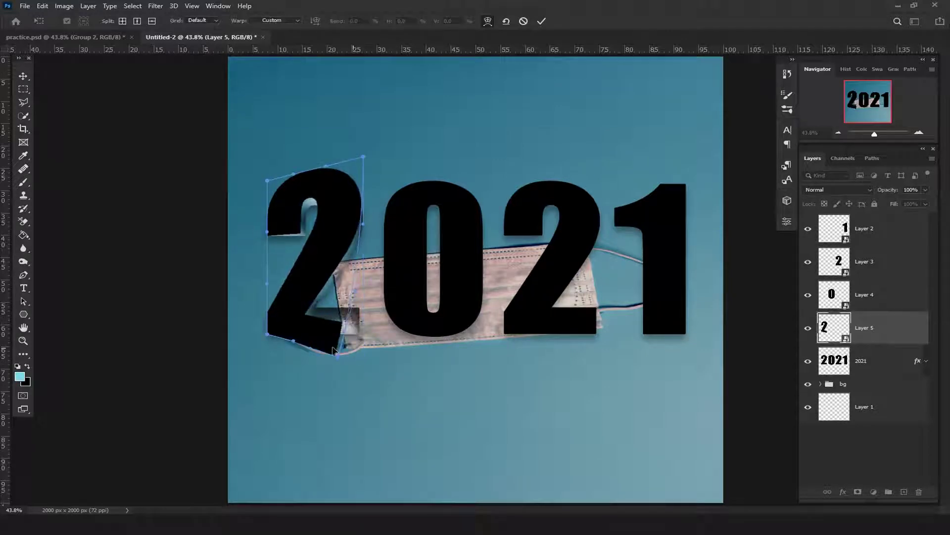
left_click_drag(358, 208, 338, 208)
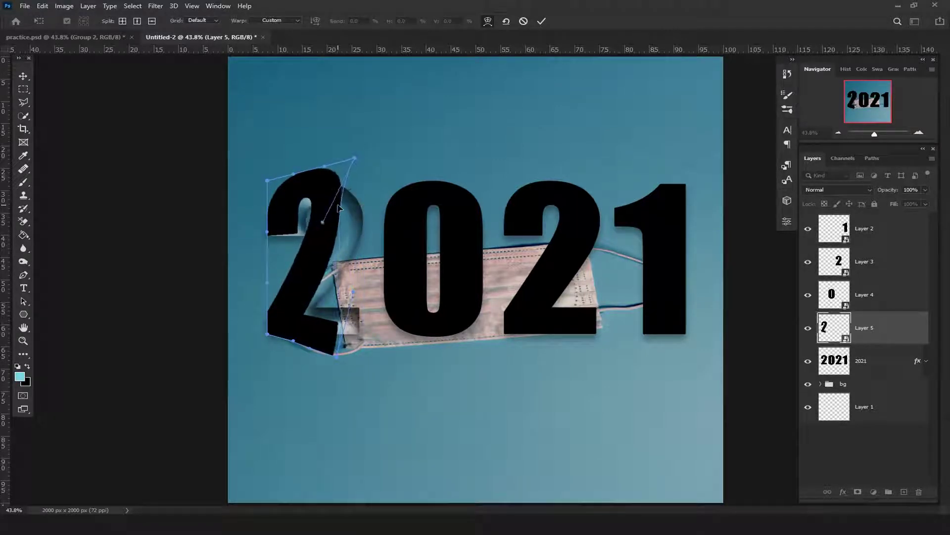
key("Return")
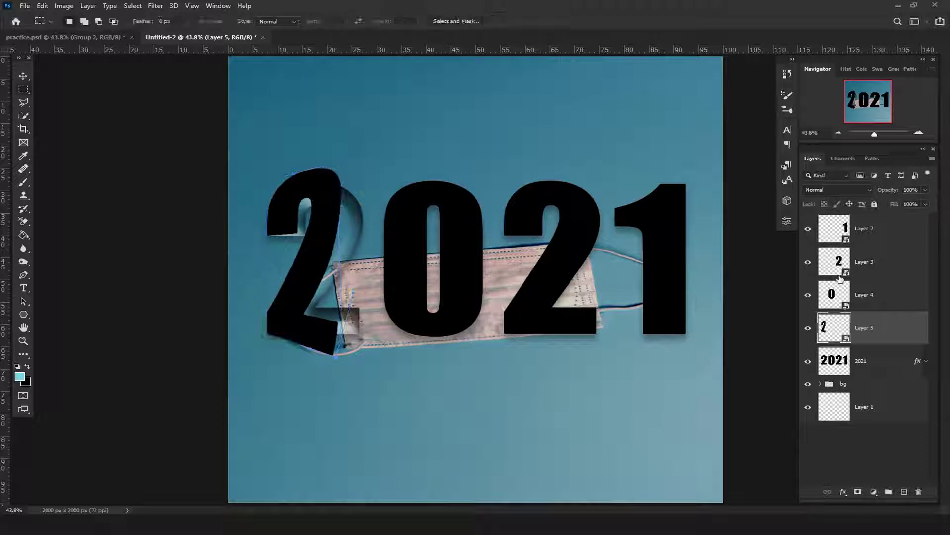
Stretch the 0 with perspective and warp its right edge inward.
left_click(902, 302)
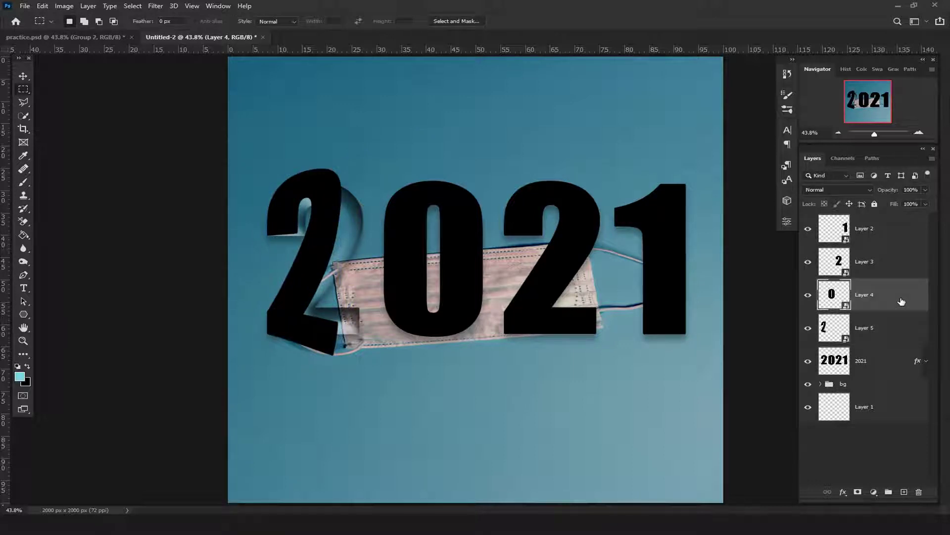
key("ctrl+t")
right_click(461, 264)
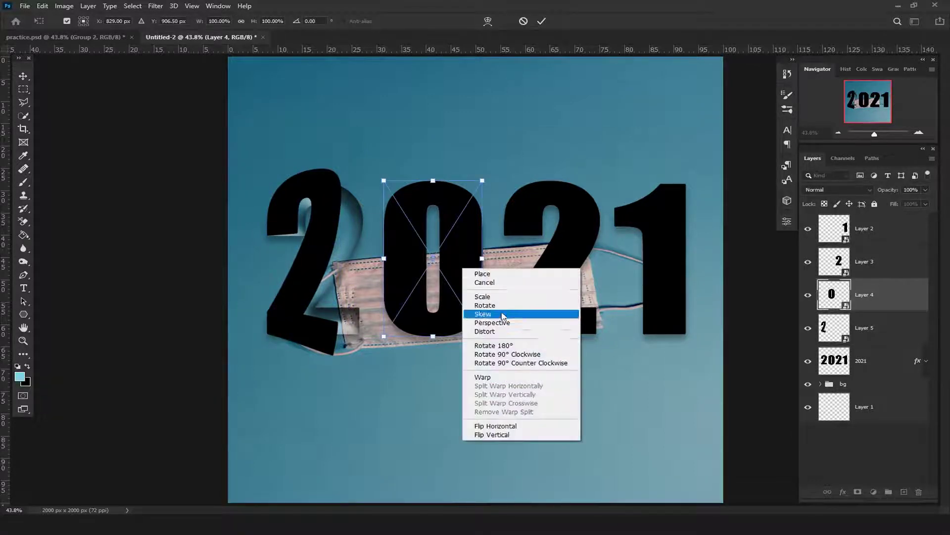
left_click(477, 317)
left_click_drag(487, 333, 482, 374)
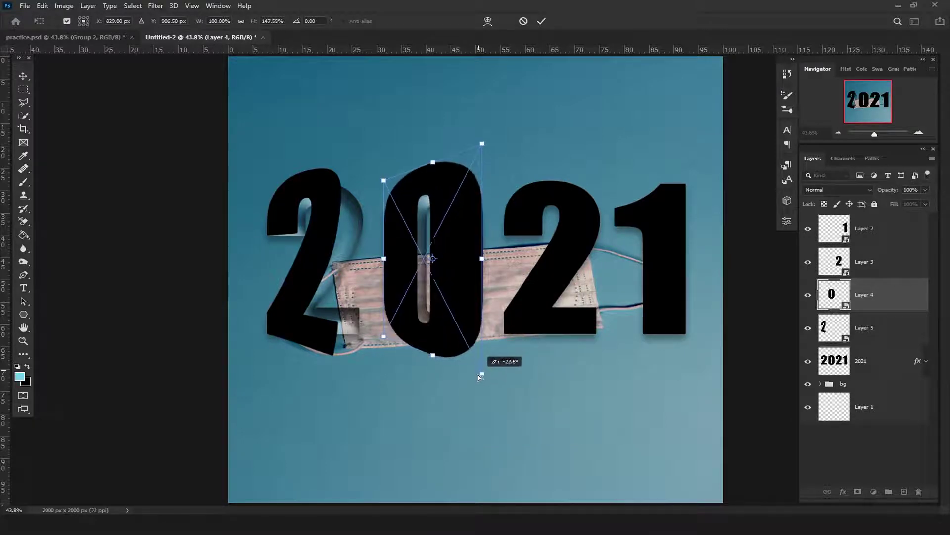
right_click(434, 280)
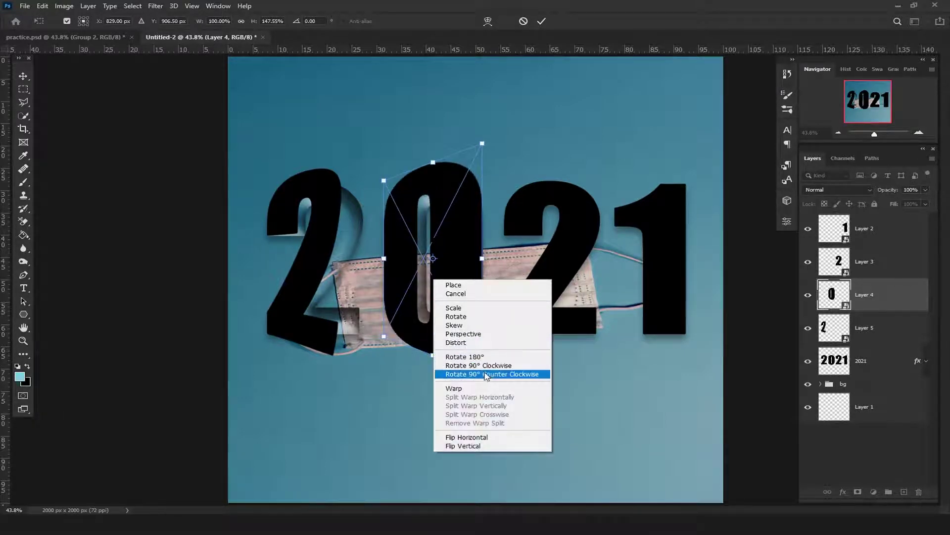
left_click(486, 388)
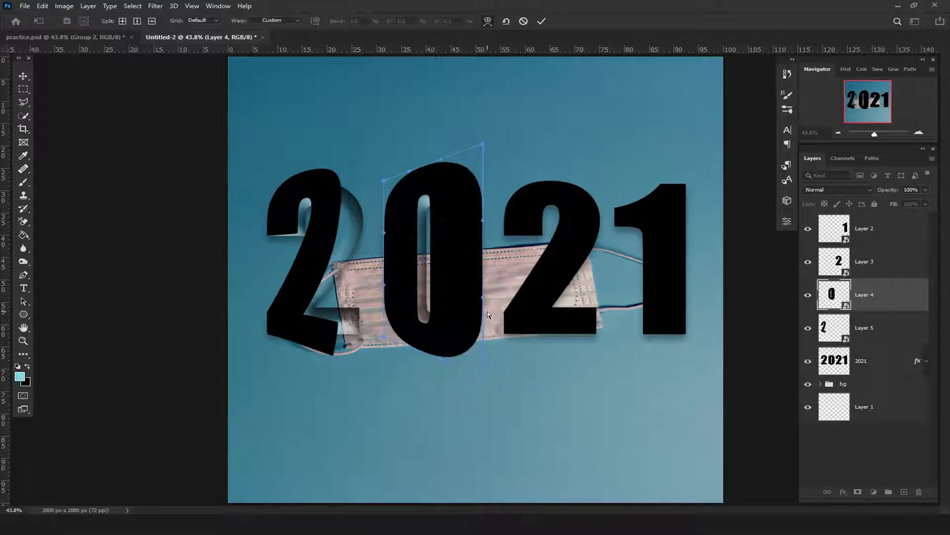
left_click_drag(473, 341, 449, 341)
left_click_drag(463, 207, 447, 206)
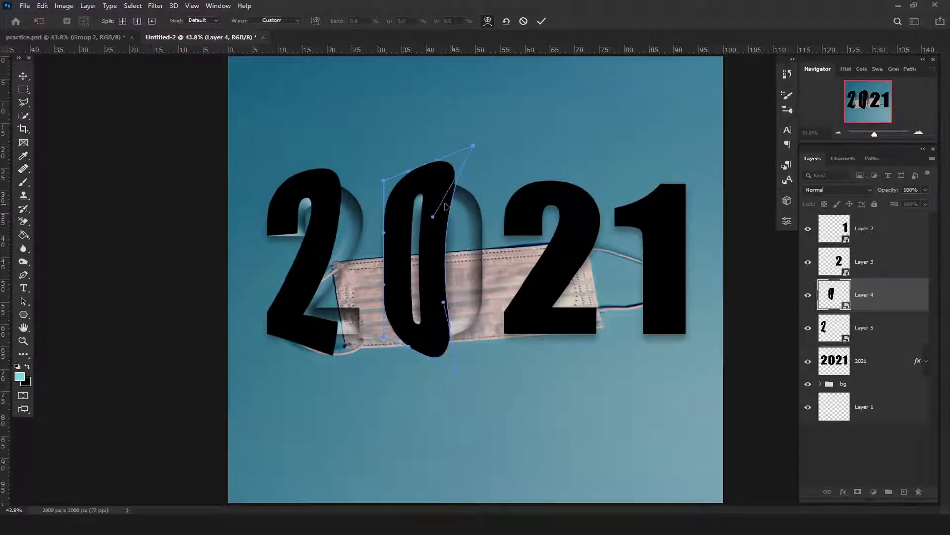
key("Return")
Stretch the second 2 with perspective and warp its upper right inward.
left_click(912, 271)
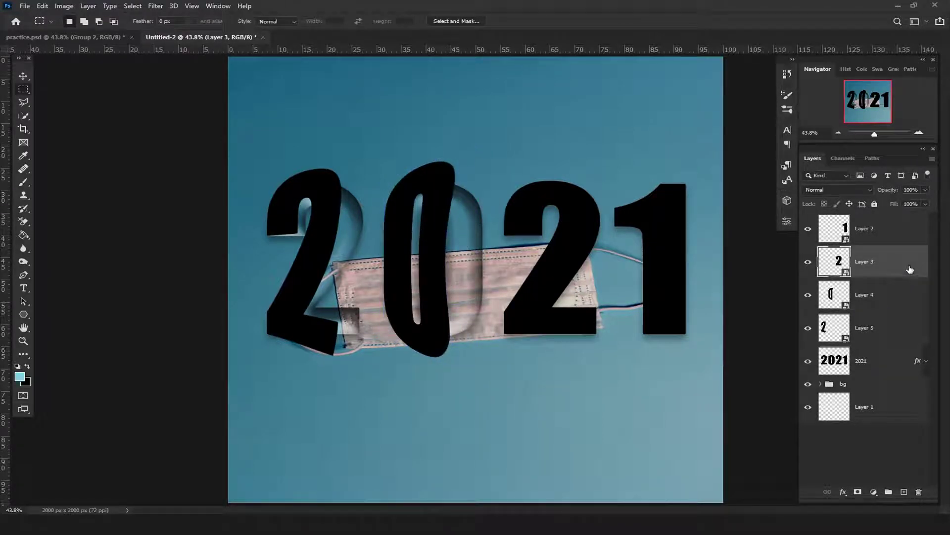
key("ctrl+t")
right_click(578, 263)
left_click(600, 317)
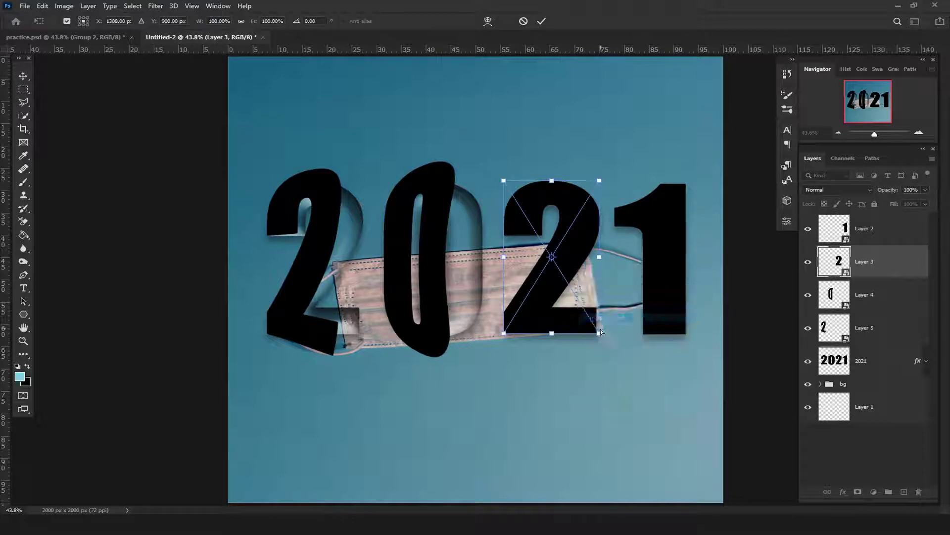
left_click_drag(599, 333, 598, 366)
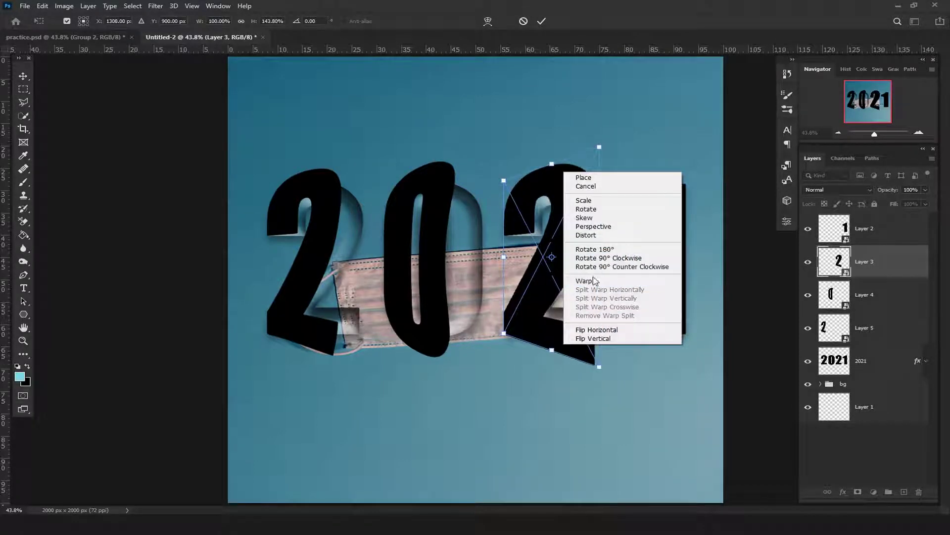
left_click(584, 280)
left_click_drag(594, 193, 574, 189)
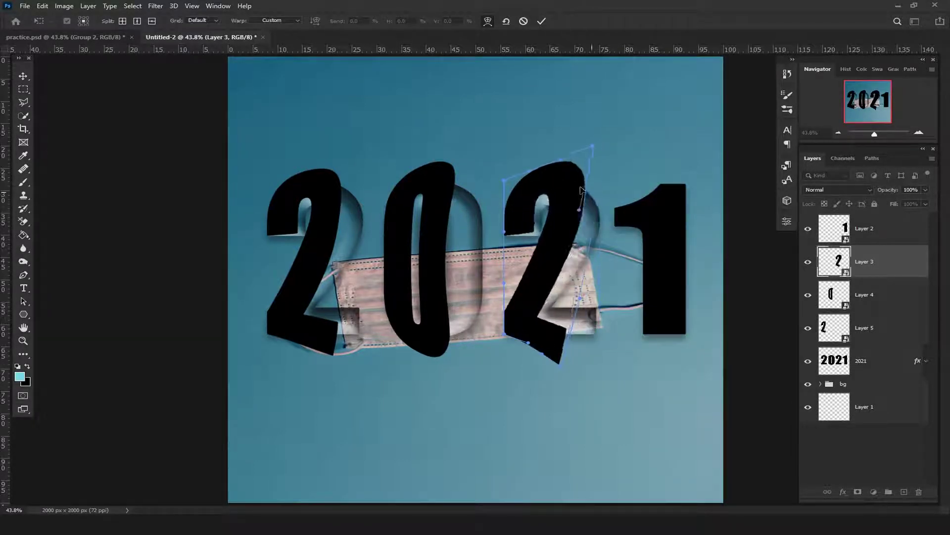
key("Return")
Stretch the 1 with perspective, warp its right edge inward, then return to practice.psd.
left_click(871, 233)
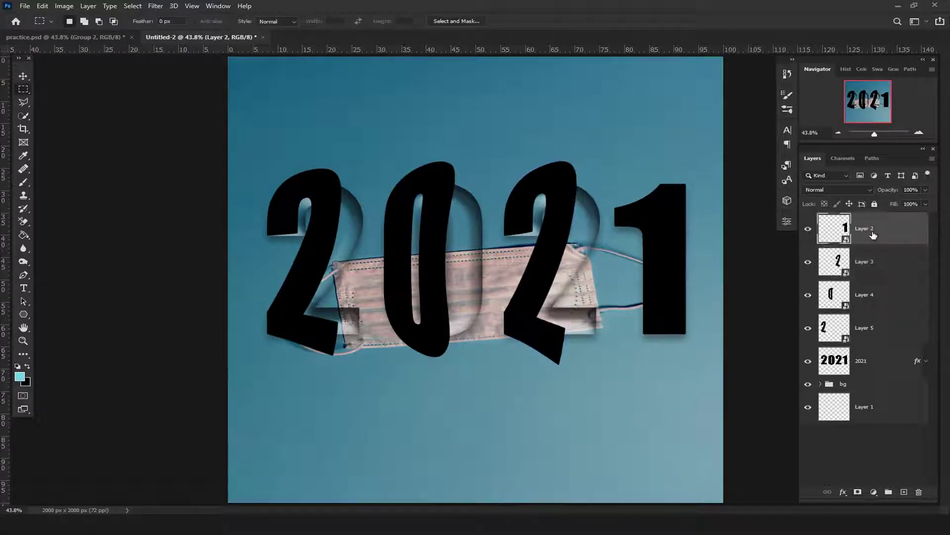
key("ctrl+t")
right_click(672, 280)
left_click(693, 336)
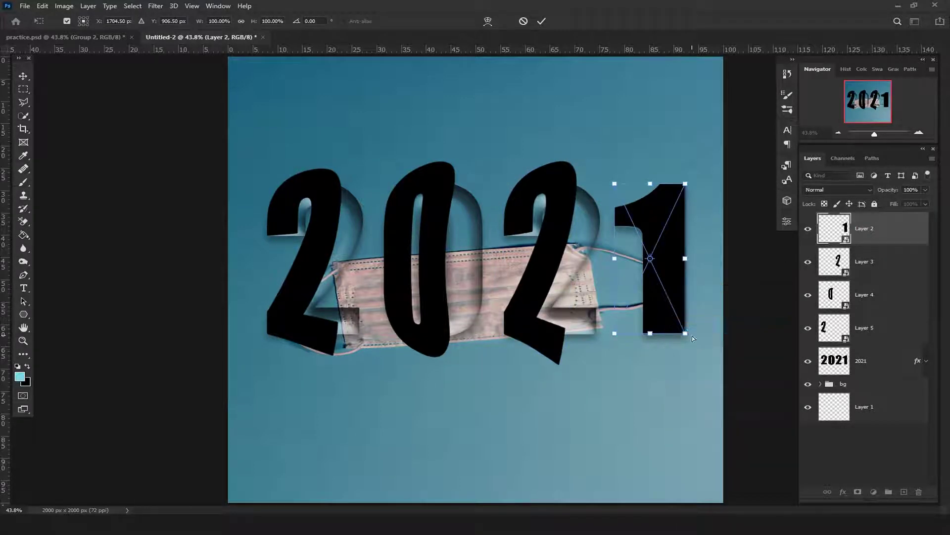
mouse_move(684, 334)
left_mouse_down()
mouse_move(684, 372)
mouse_move(681, 360)
left_mouse_up()
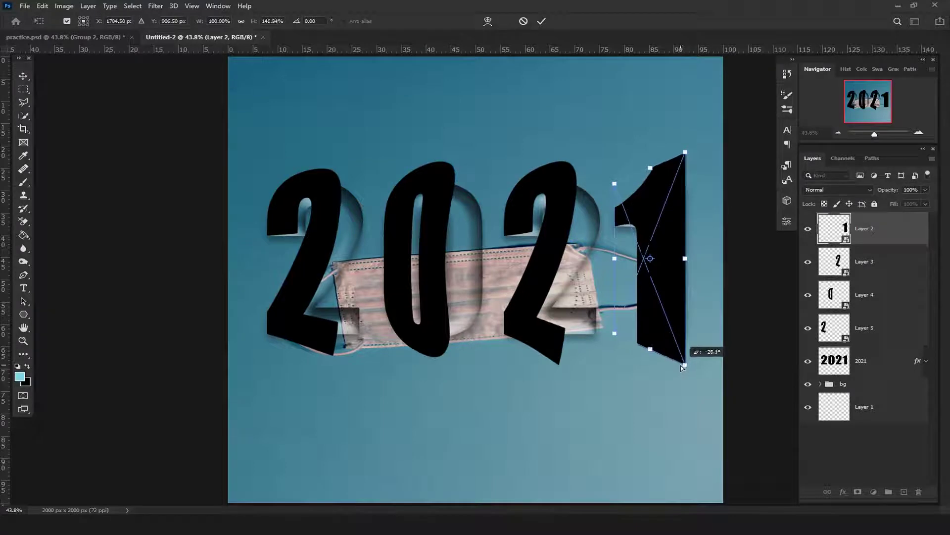
right_click(669, 323)
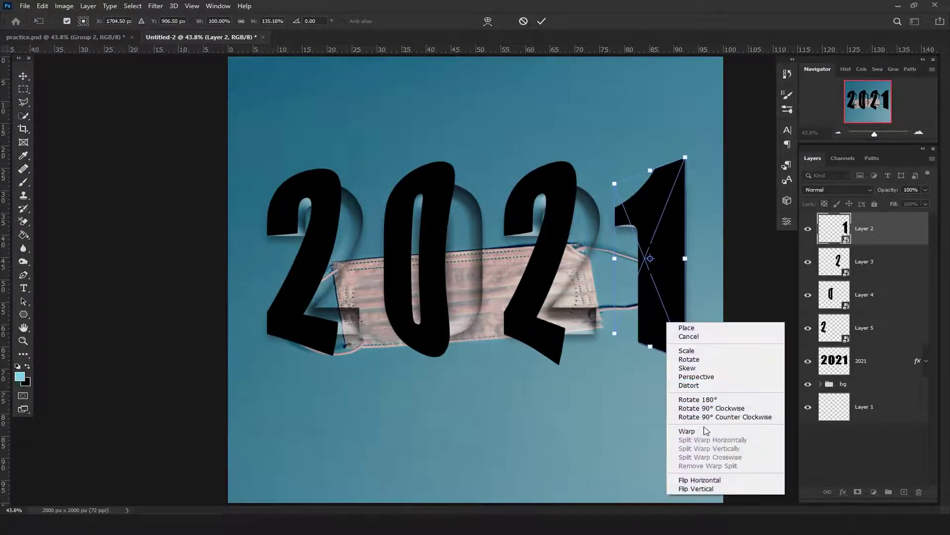
left_click(703, 431)
left_click_drag(679, 340, 665, 346)
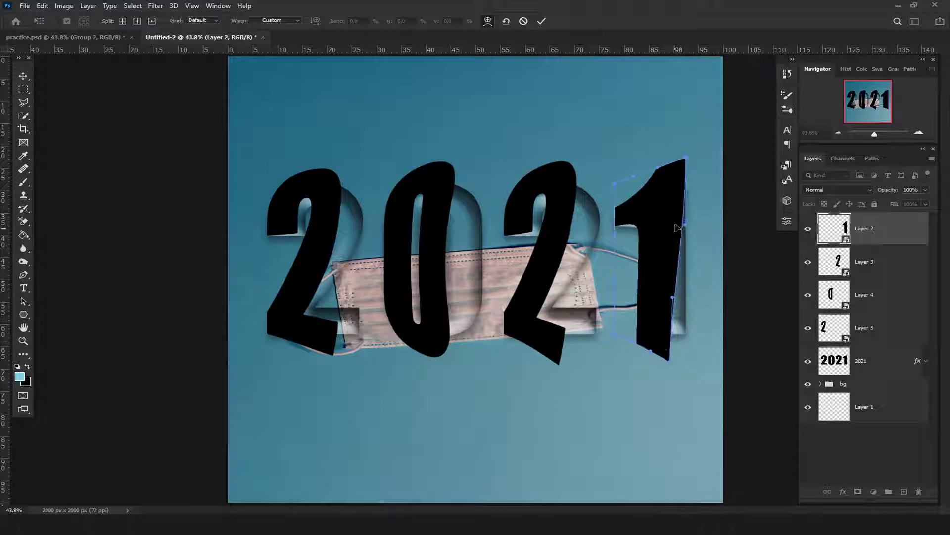
left_click_drag(681, 203, 664, 200)
key("Return")
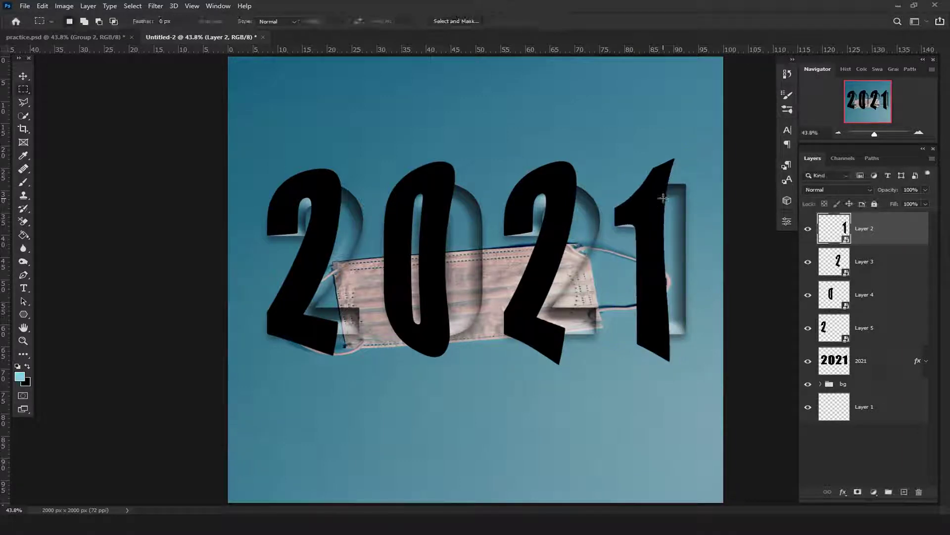
left_click(89, 39)
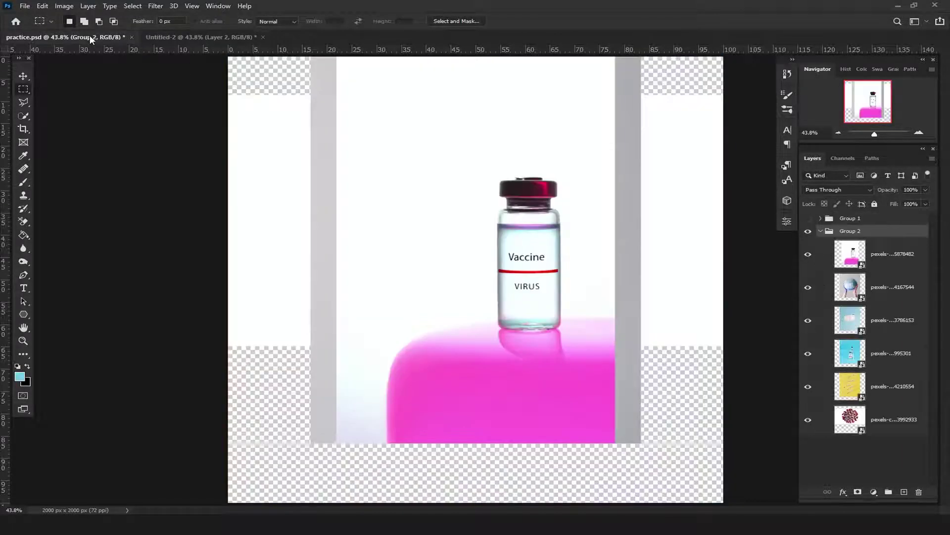
Bring the vaccine photo into Untitled-2, clip it to the first 2 and shift it left.
left_click(905, 290)
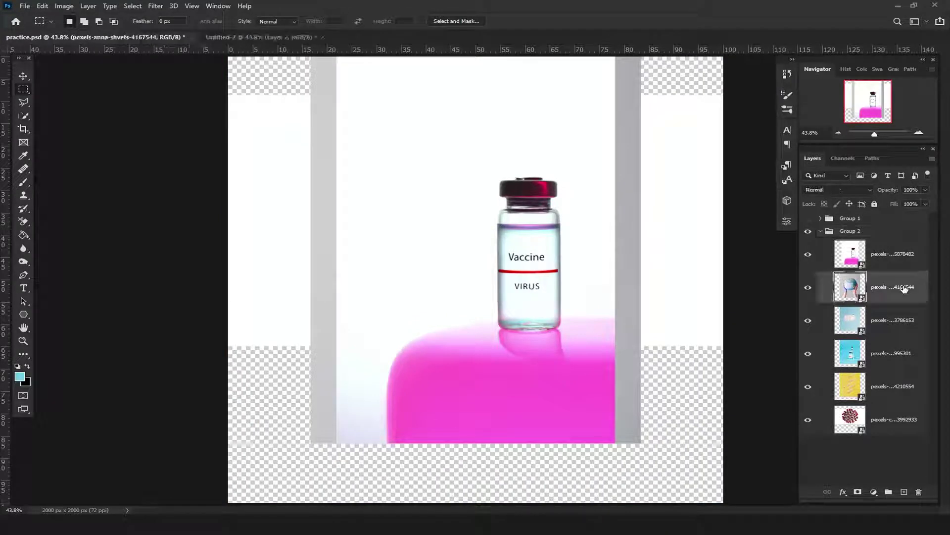
left_click(898, 264)
mouse_move(908, 264)
left_mouse_down()
mouse_move(354, 126)
mouse_move(504, 194)
left_mouse_up()
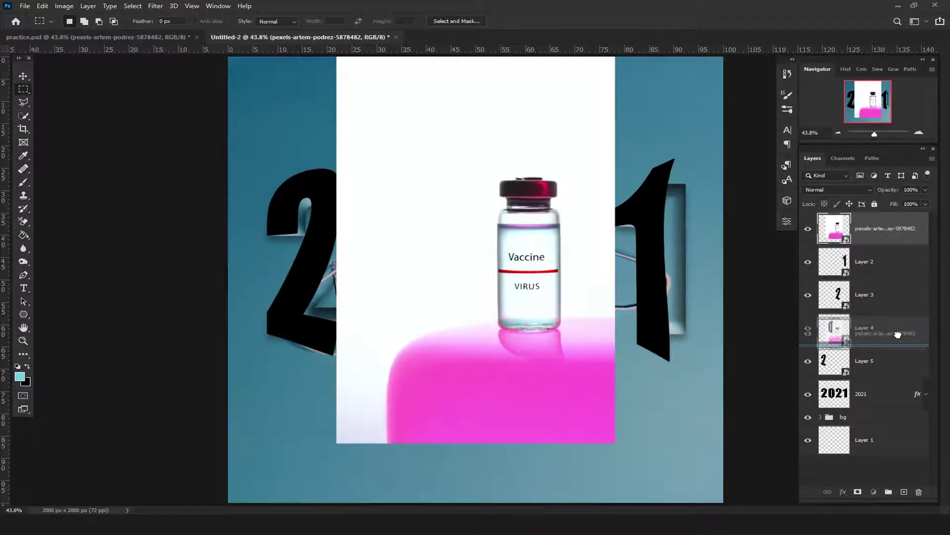
left_click_drag(901, 233, 899, 338)
left_click(885, 350, "alt")
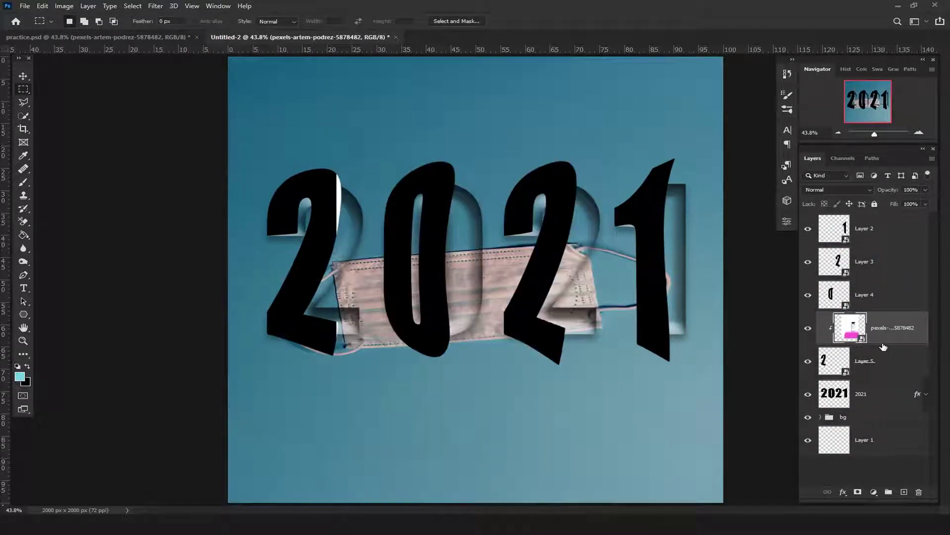
key("v")
left_click_drag(338, 207, 114, 204)
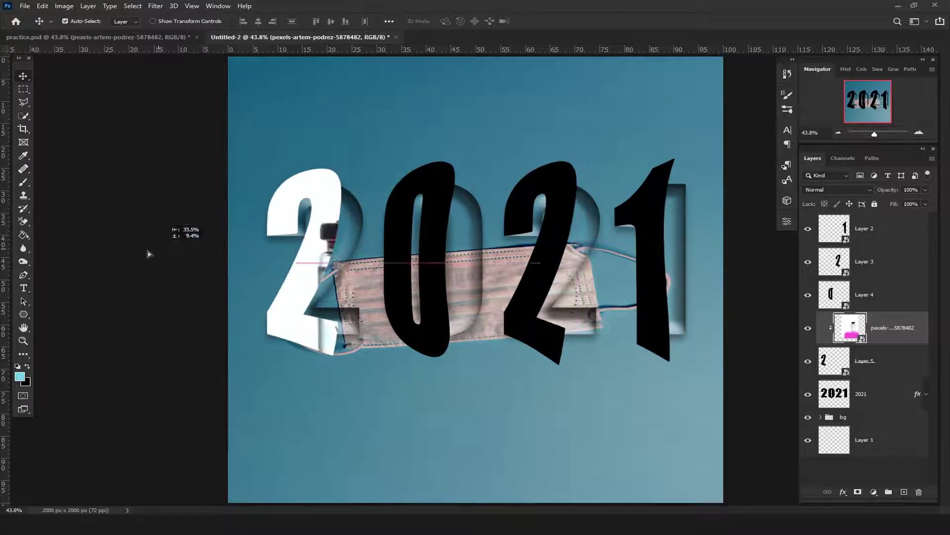
Set the vaccine photo's blend mode to Overlay and return Layer 5 to Normal.
left_click(837, 190)
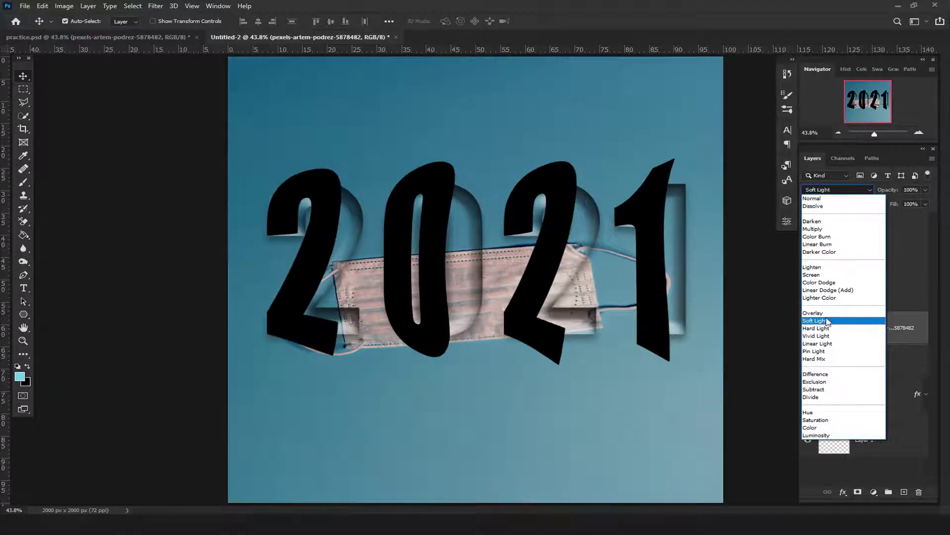
left_click(815, 320)
left_click(894, 367)
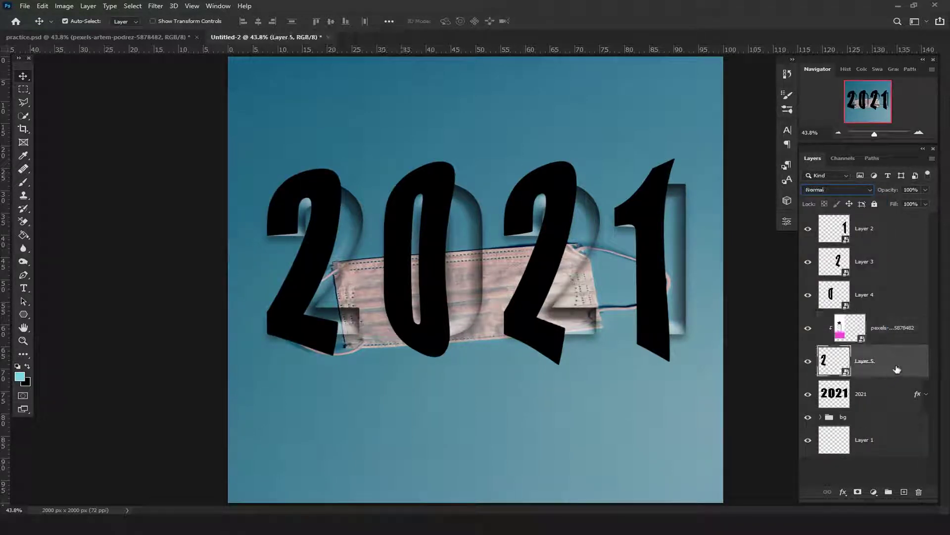
left_click(871, 494)
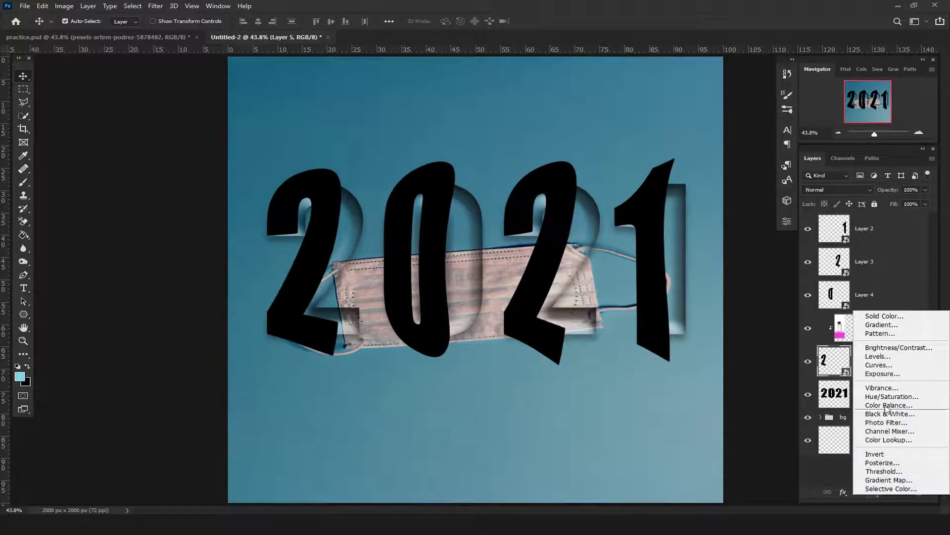
Add a cyan-to-transparent Gradient Fill layer above the first 2.
left_click(886, 324)
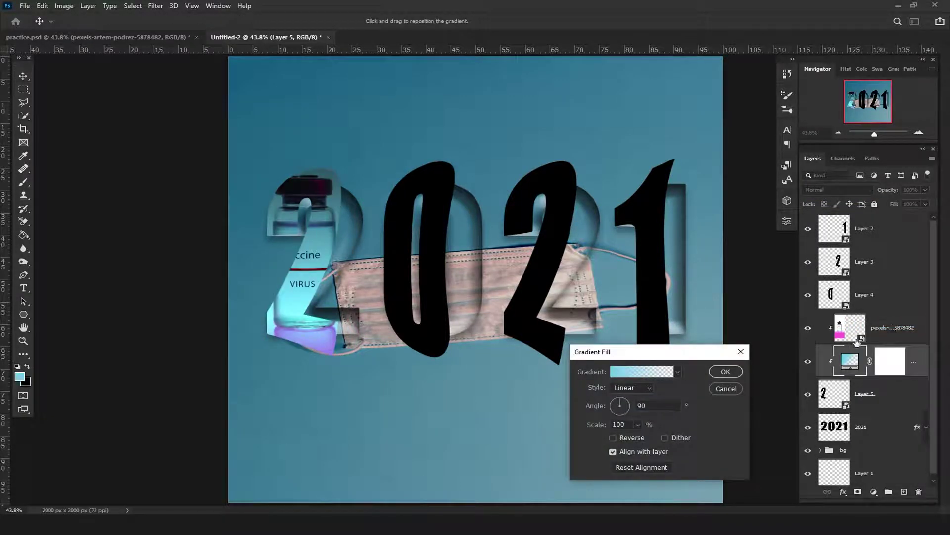
left_click(637, 376)
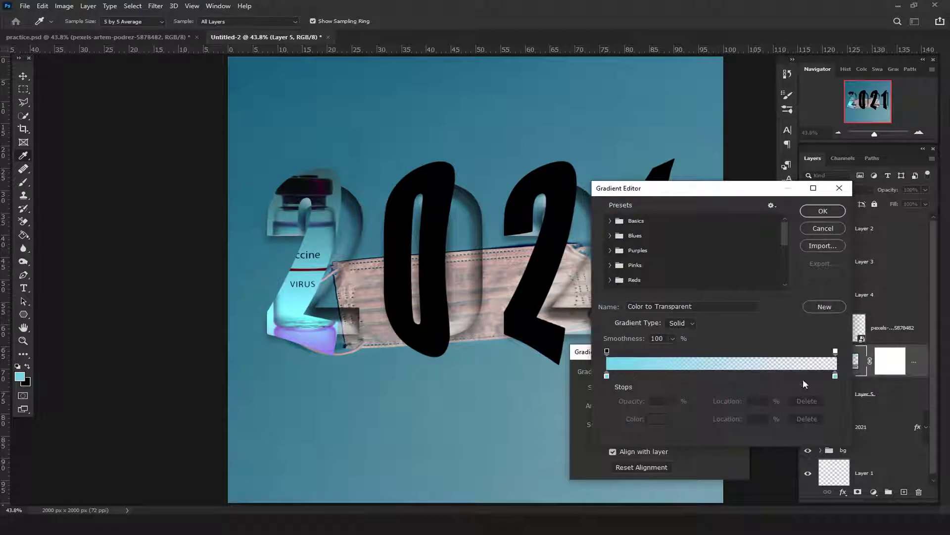
left_click(823, 211)
left_click(726, 370)
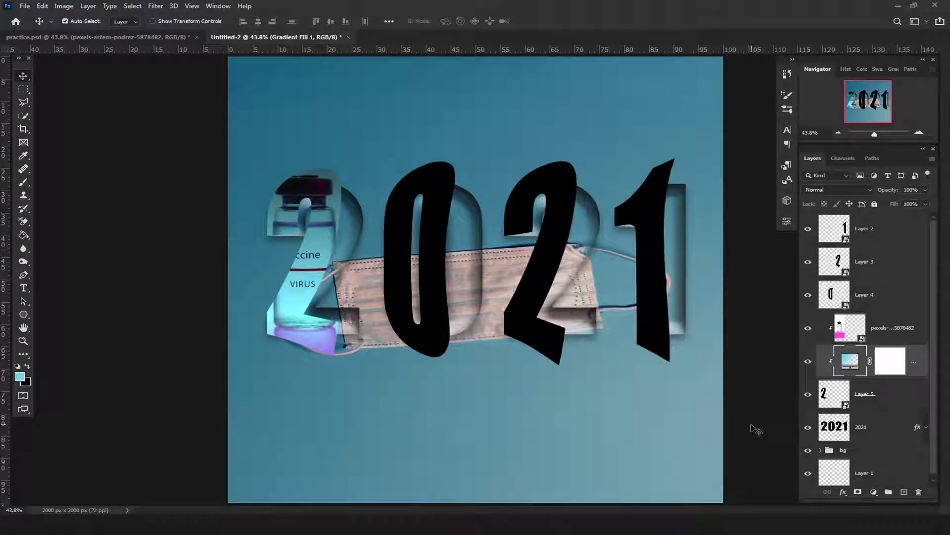
Duplicate the gradient and clip copies to the 0, second 2 and 1 digits.
key("ctrl+j")
left_click_drag(910, 362, 907, 282)
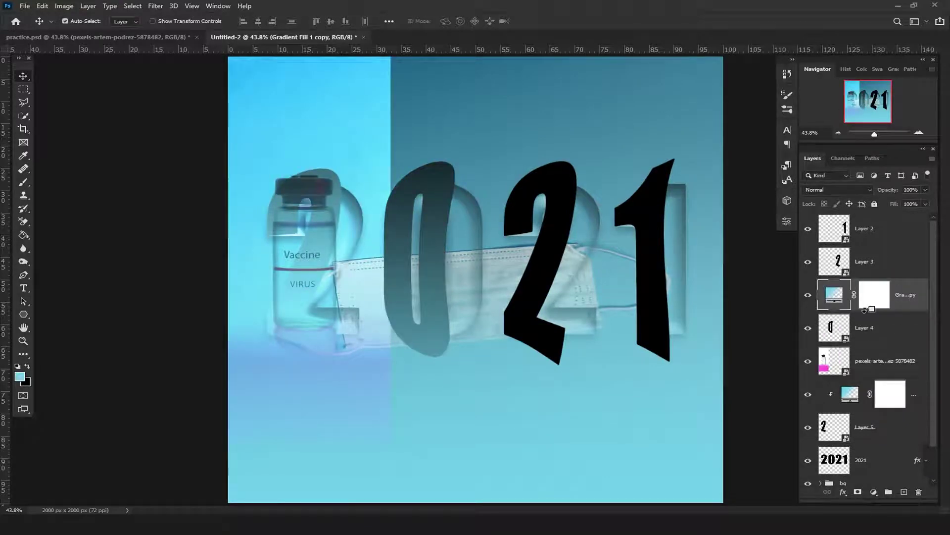
left_click(865, 311, "alt")
key("ctrl+j")
left_click_drag(906, 297, 867, 230)
left_click(883, 278, "alt")
key("ctrl+j")
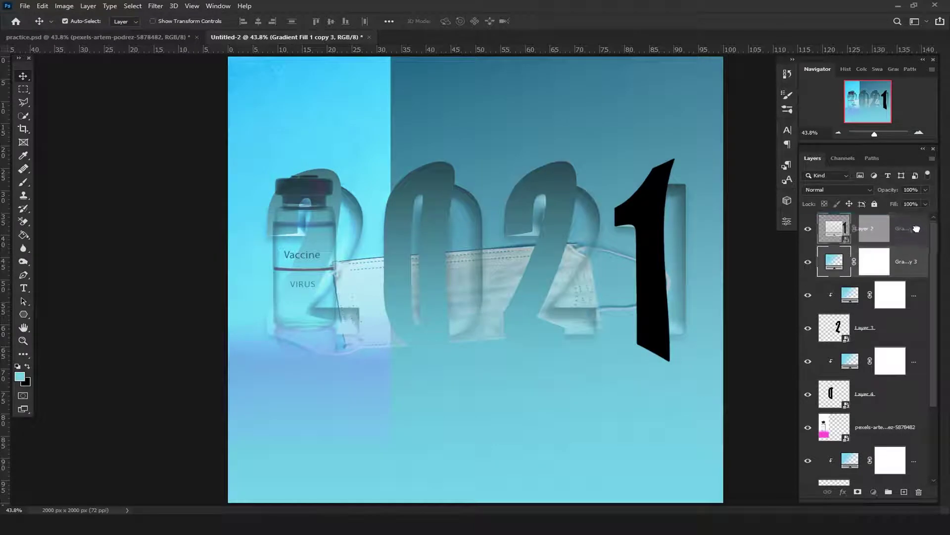
left_click(863, 243, "alt")
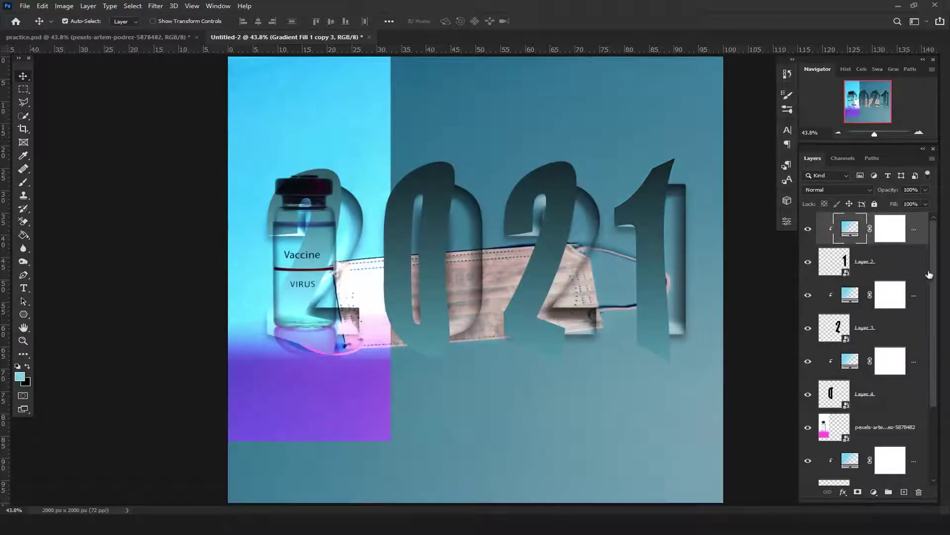
Clip the vaccine photo back into the first 2, then return to practice.psd.
scroll(935, 303, "down", 3)
scroll(920, 370, "down", 1)
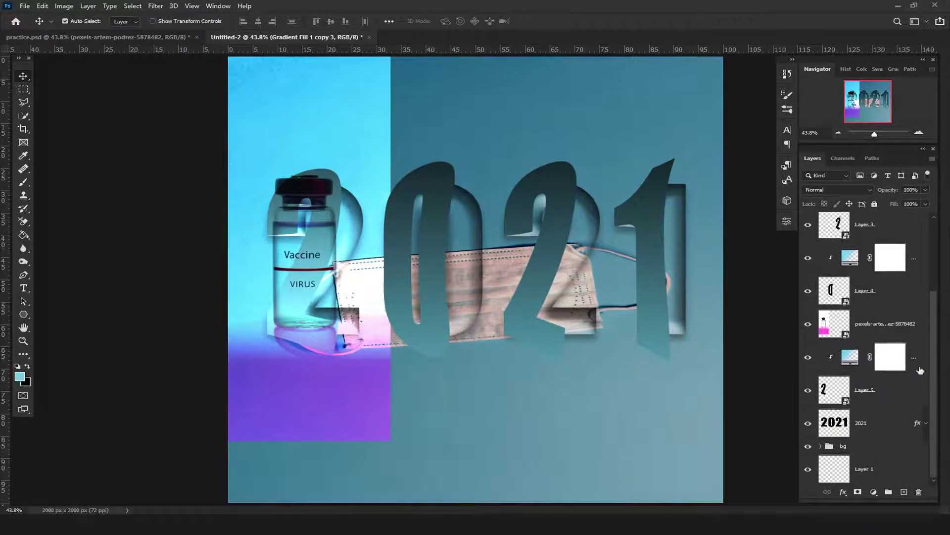
left_click(865, 337, "alt")
left_click(921, 328)
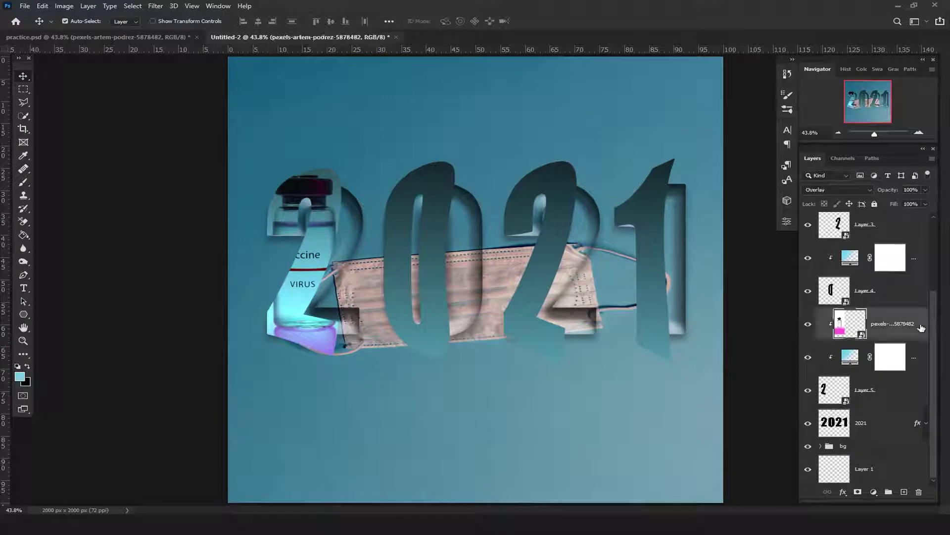
left_click(154, 40)
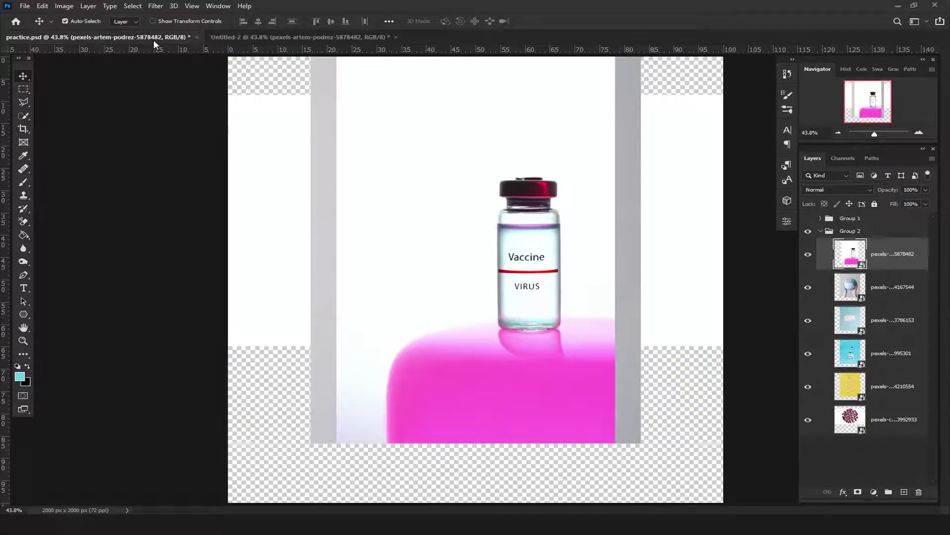
Hide the vaccine photo and clip the yellow syringe photo to the second 2 with Lighten blending.
left_click(808, 256)
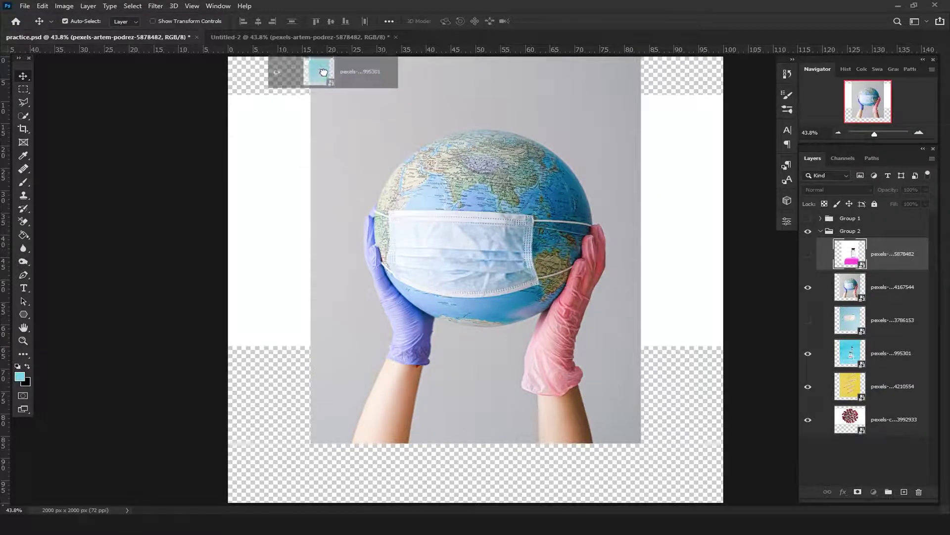
left_click_drag(858, 358, 851, 359)
mouse_move(851, 388)
left_mouse_down()
mouse_move(338, 141)
mouse_move(523, 203)
left_mouse_up()
mouse_move(836, 427)
left_mouse_down()
mouse_move(896, 284)
mouse_move(869, 307)
left_mouse_up()
key("ctrl+alt+g")
left_click(847, 189)
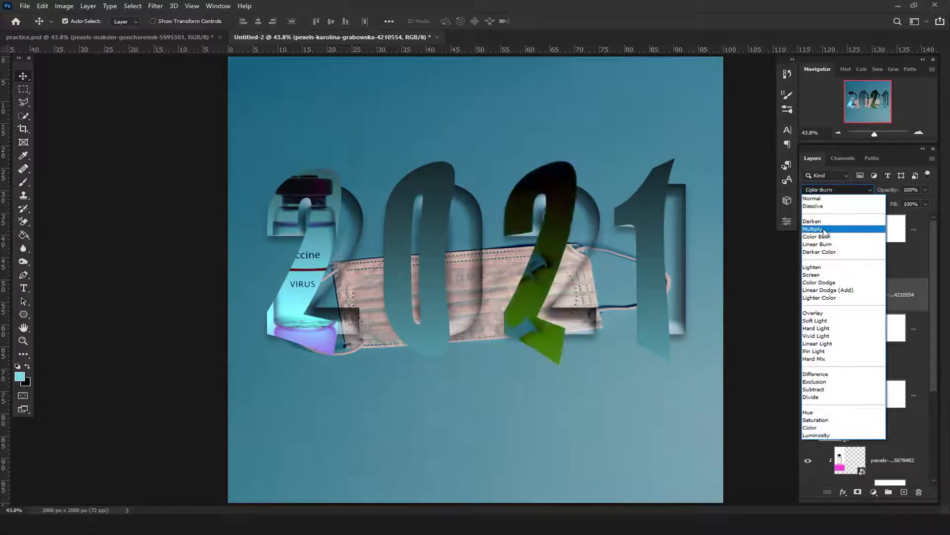
left_click(839, 267)
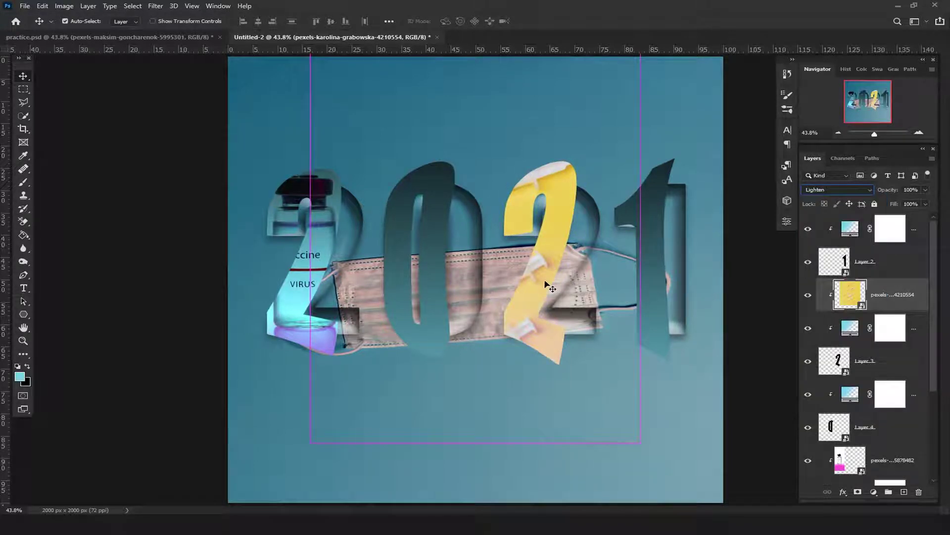
key("ctrl+y")
Scale the yellow photo to about 15% and position it inside the second 2.
key("ctrl+t")
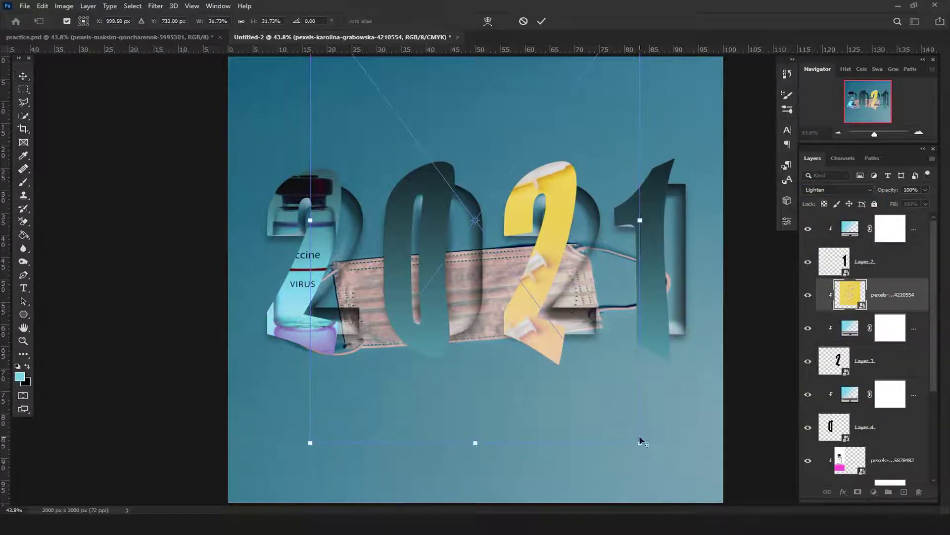
left_click_drag(640, 441, 551, 322)
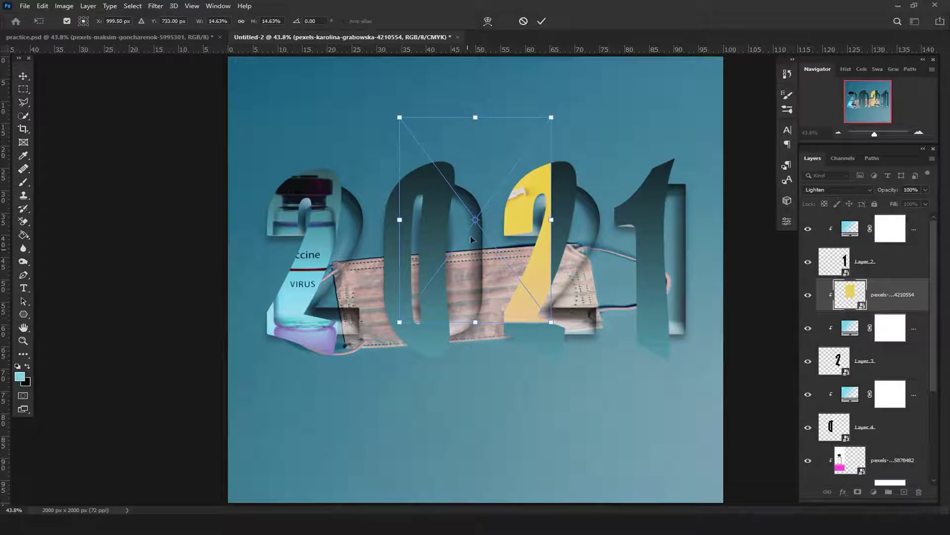
left_click_drag(471, 240, 565, 273)
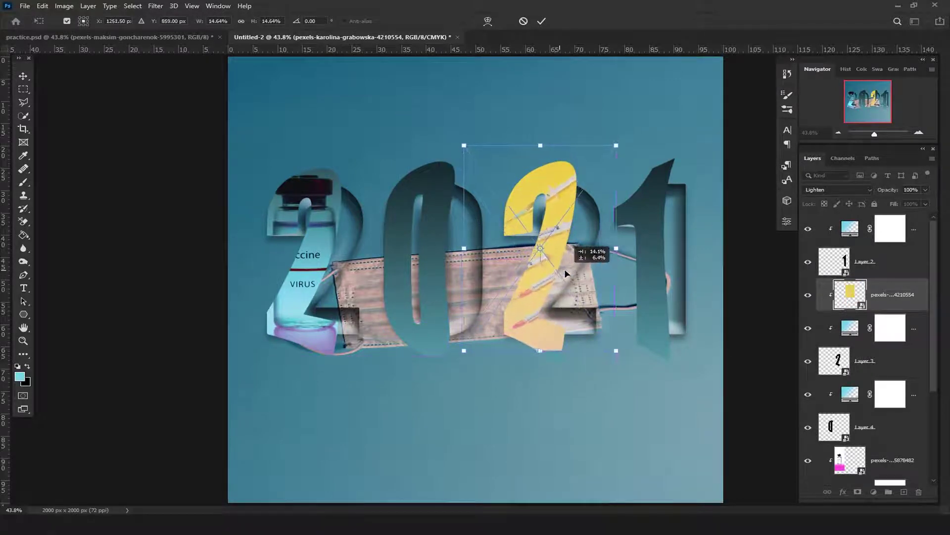
left_click_drag(566, 274, 580, 288)
key("Return")
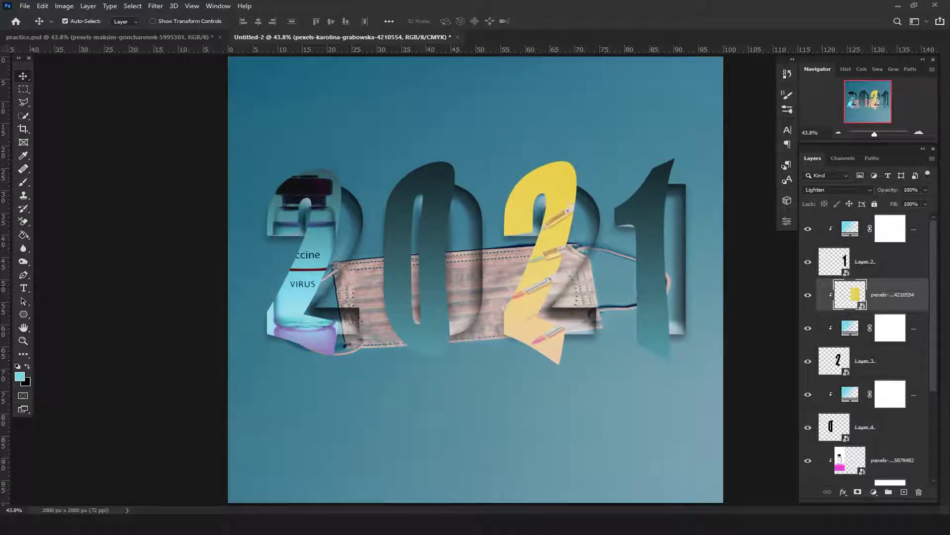
mouse_move(937, 372)
left_mouse_down()
mouse_move(939, 422)
mouse_move(937, 372)
left_mouse_up()
Drag the vaccine-and-syringe photo from practice.psd into the 2021 design and scale it down.
left_click(195, 36)
left_click_drag(849, 352, 316, 37)
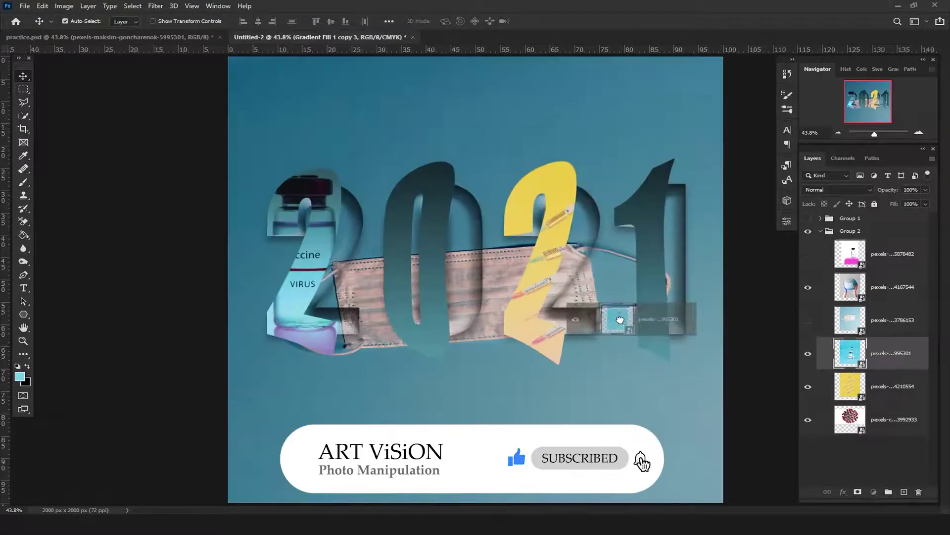
left_click_drag(316, 37, 595, 336)
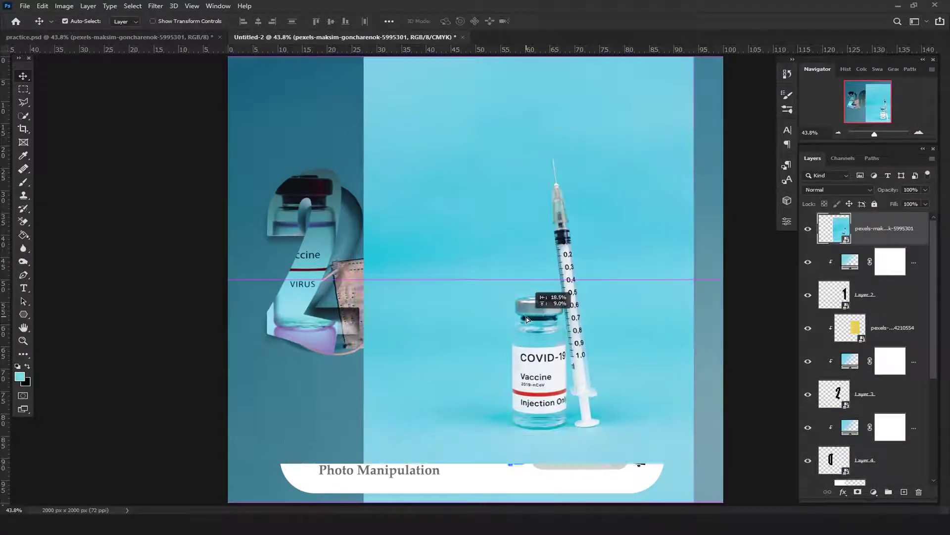
left_click_drag(595, 337, 529, 321)
key("ctrl+t")
left_click_drag(364, 57, 391, 90)
key("Return")
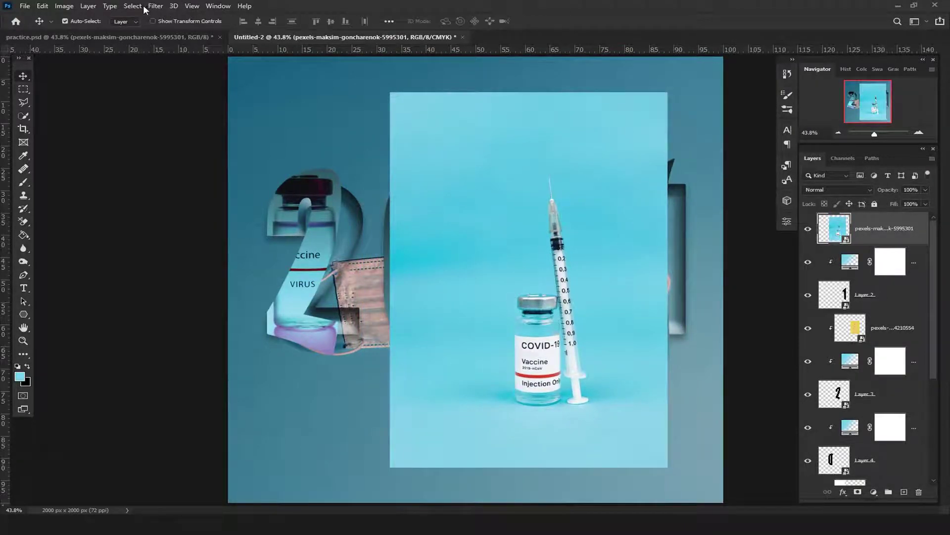
Select the photo's blue background with Color Range, adding samples across the whole backdrop.
left_click(133, 6)
left_click(164, 106)
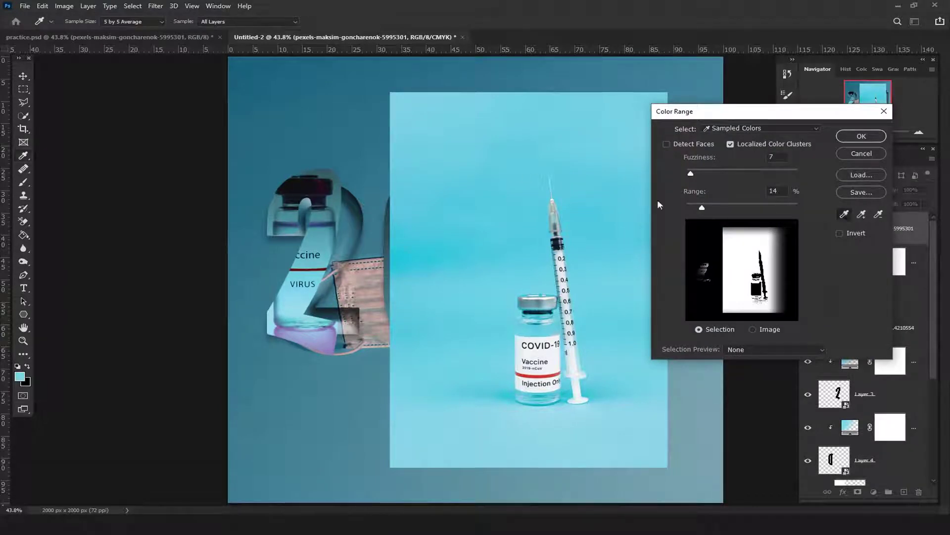
left_click(511, 197)
left_click(861, 214)
left_click_drag(597, 236, 619, 236)
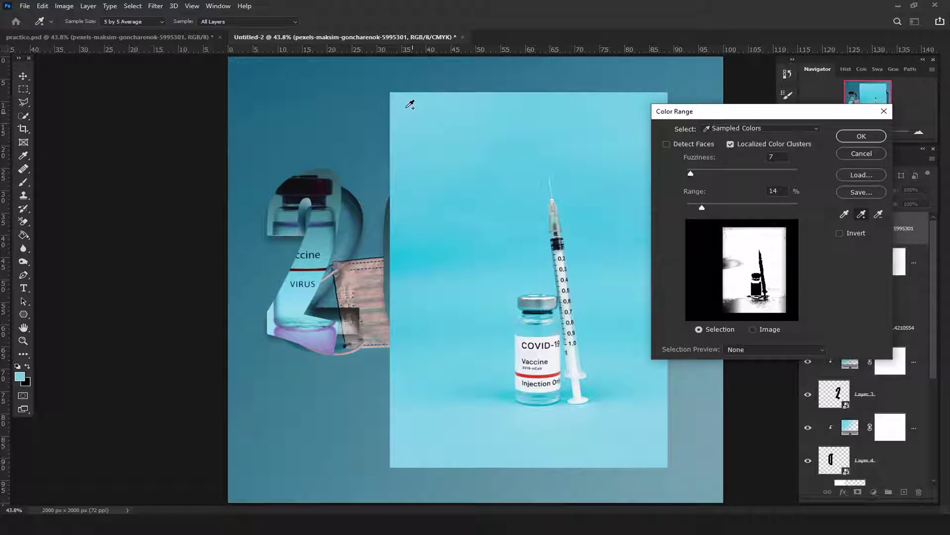
mouse_move(618, 237)
left_mouse_down()
mouse_move(433, 337)
mouse_move(396, 340)
mouse_move(386, 165)
left_mouse_up()
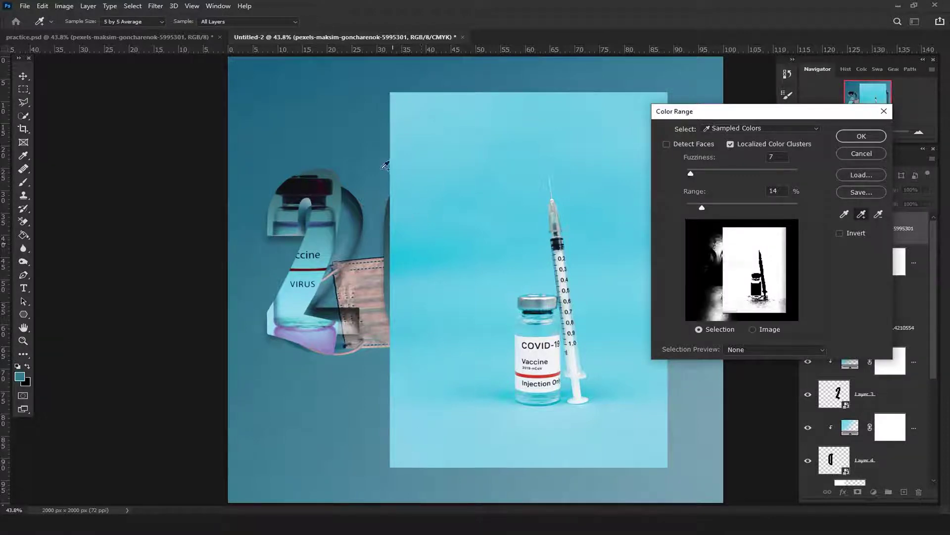
left_click_drag(549, 120, 647, 242)
left_click_drag(647, 452, 645, 423)
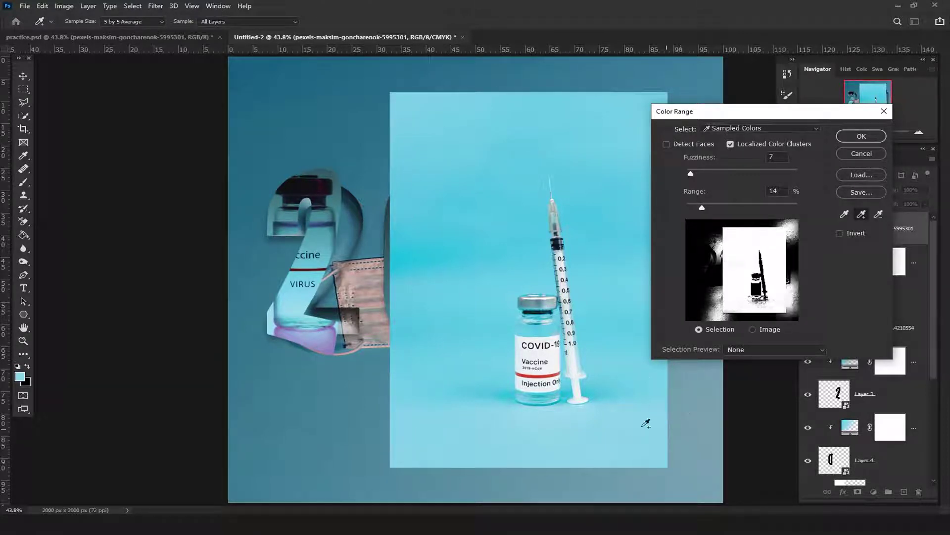
left_click(565, 396)
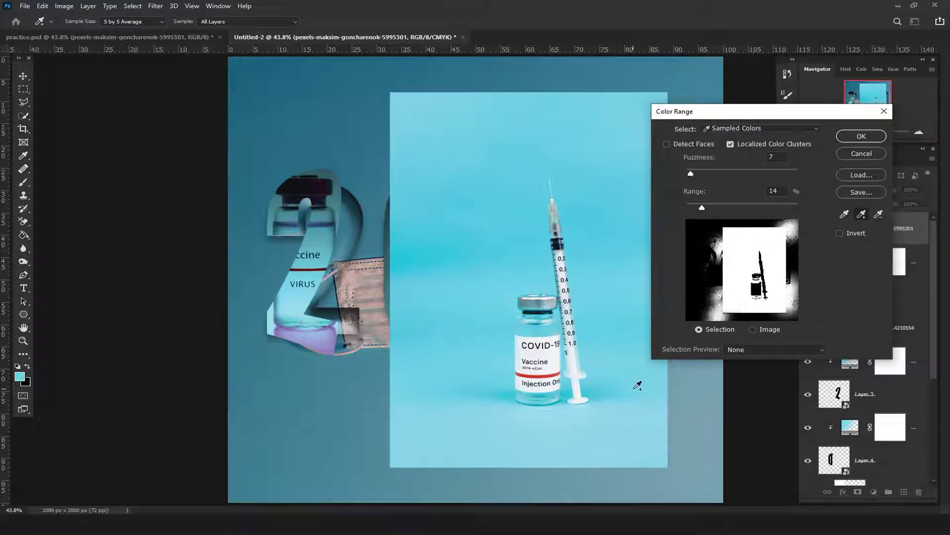
left_click(854, 135)
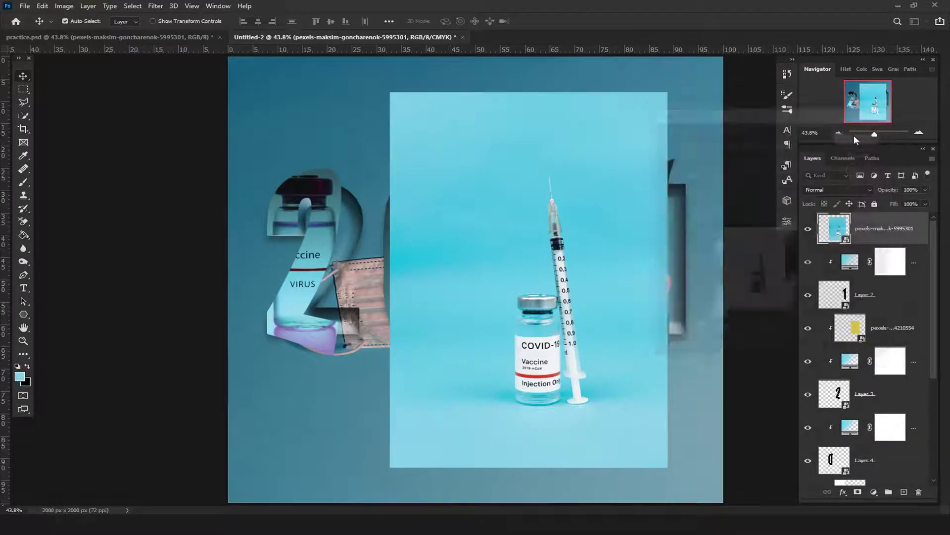
Add a layer mask from the selection and invert it so only vial and syringe show.
left_click(858, 493)
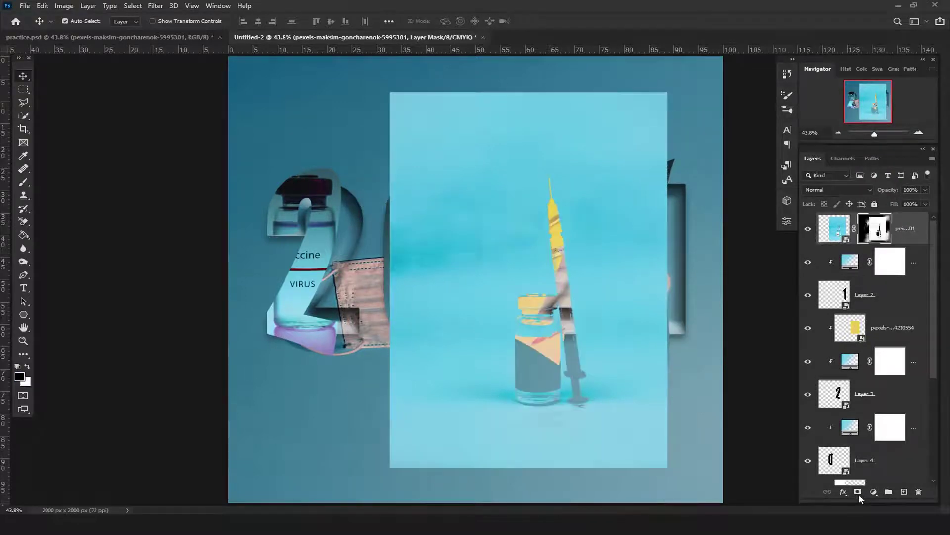
key("ctrl+i")
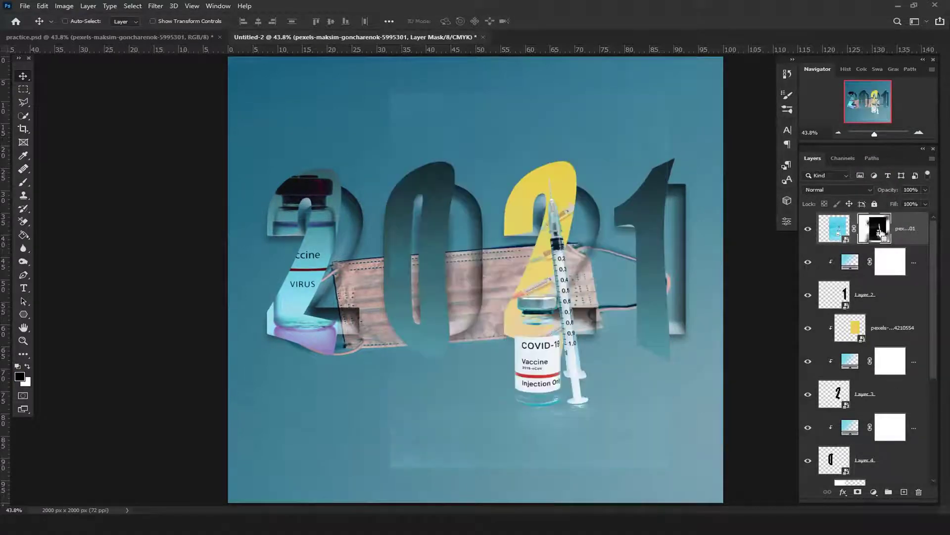
key("ctrl")
key("b")
Paint out the light strip beside the 1 with a roughly 501 px brush.
left_click_drag(339, 231, 361, 208)
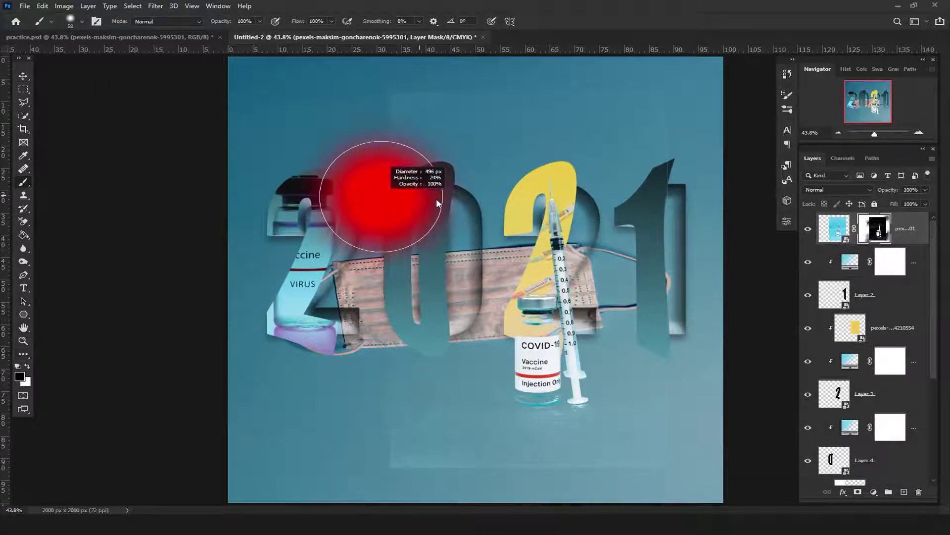
mouse_move(676, 105)
left_mouse_down()
mouse_move(605, 457)
mouse_move(340, 414)
left_mouse_up()
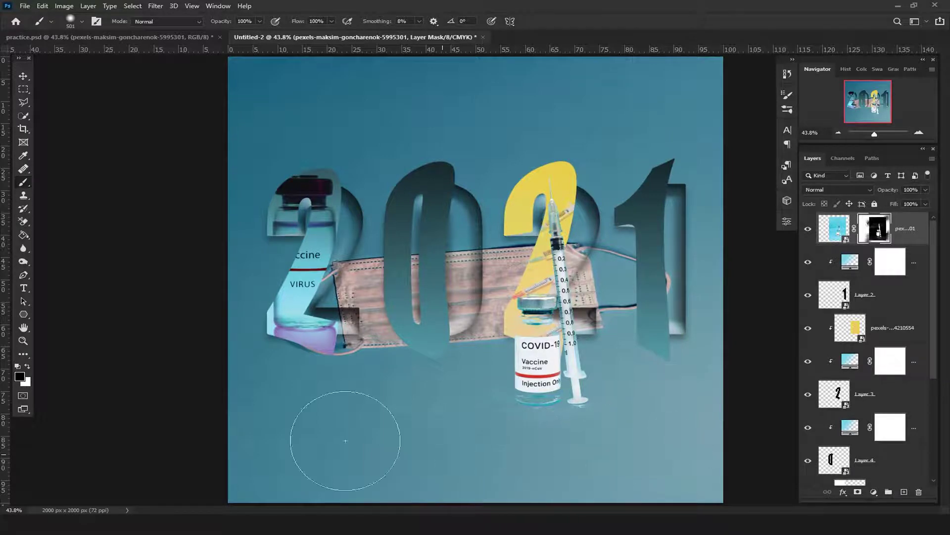
scroll(352, 171, "up", 1)
scroll(559, 282, "up", 1)
scroll(510, 297, "up", 1)
mouse_move(545, 294)
left_mouse_down()
mouse_move(509, 332)
mouse_move(490, 391)
mouse_move(446, 388)
left_mouse_up()
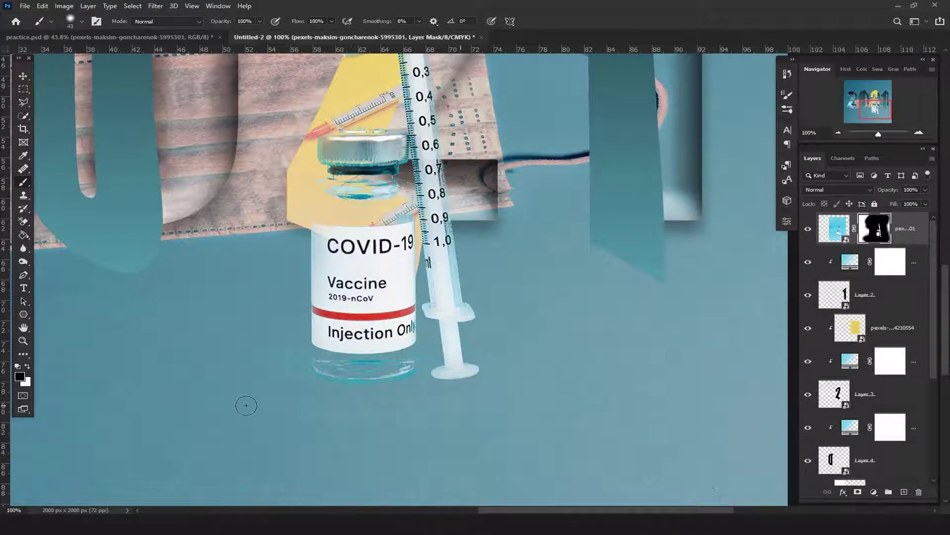
key("ctrl+0")
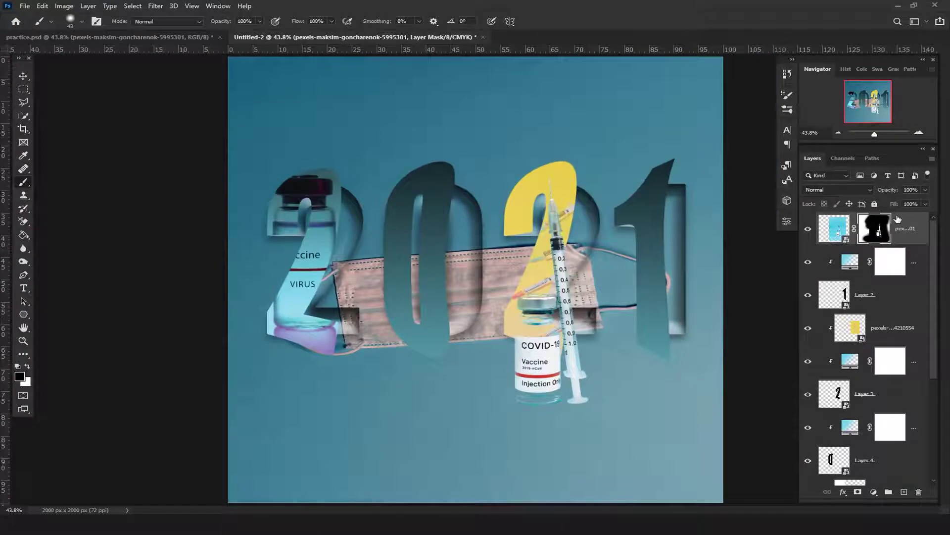
key("ctrl+t")
Move the vial and syringe beside the 1 and clip them into it.
left_click_drag(535, 366, 649, 309)
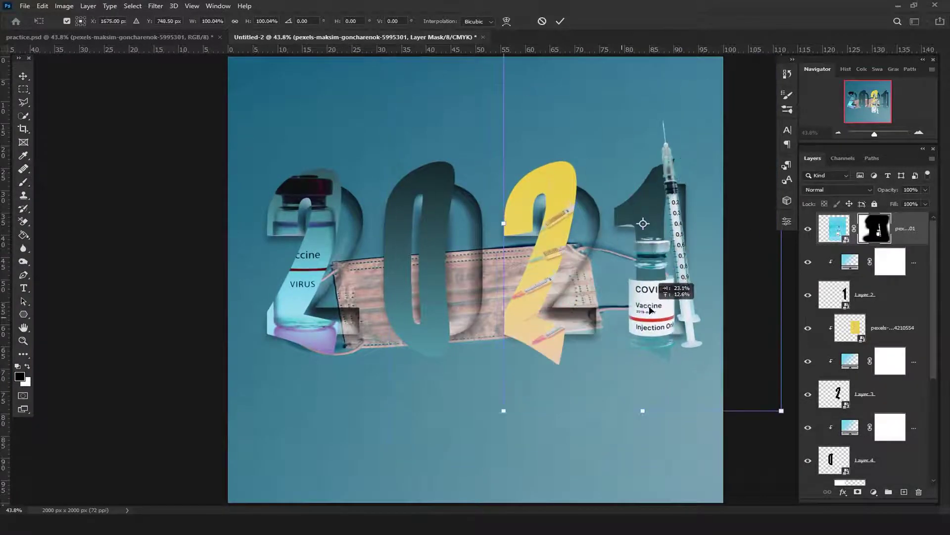
key("Return")
key("b")
left_click(894, 243, "alt")
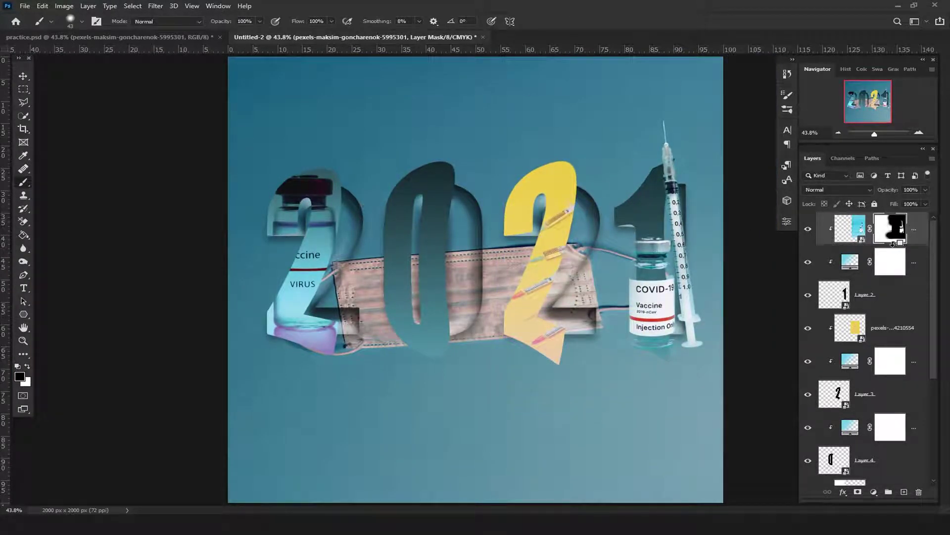
Shrink the clipped vial and syringe to about 45% and lower them inside the 1.
key("ctrl+t")
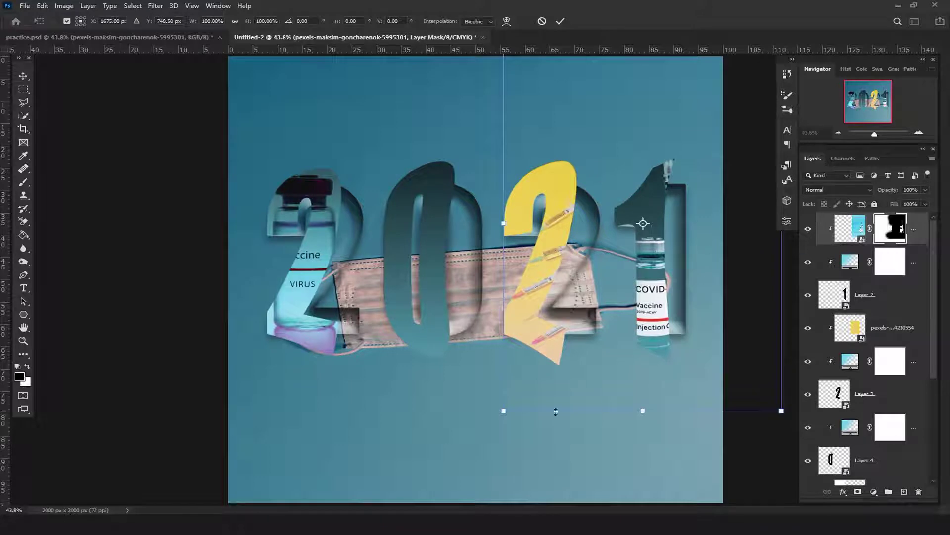
left_click_drag(500, 411, 581, 307)
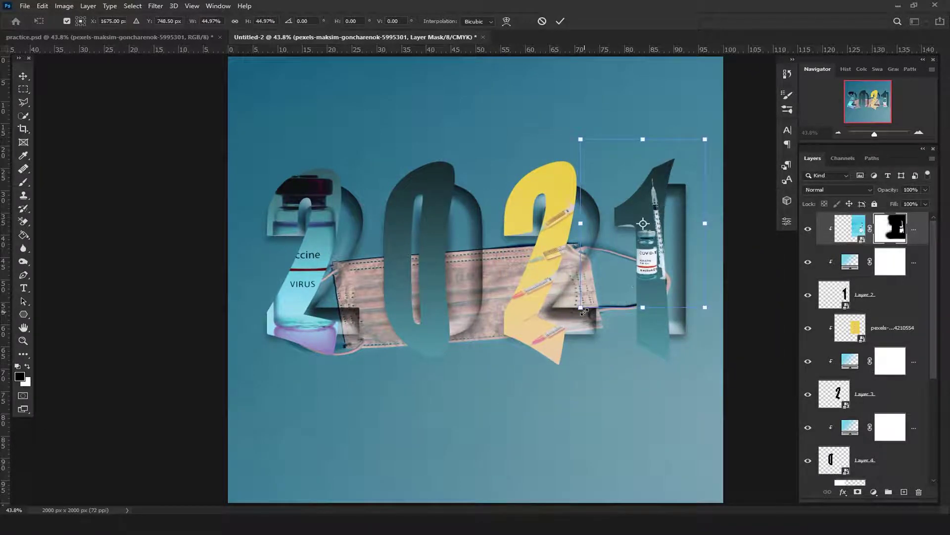
left_click_drag(647, 287, 653, 332)
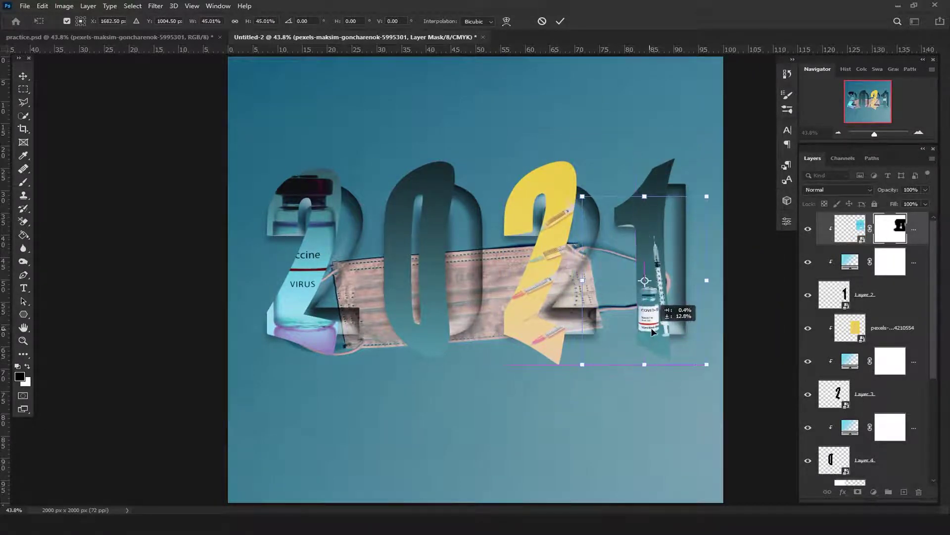
key("Return")
key("b")
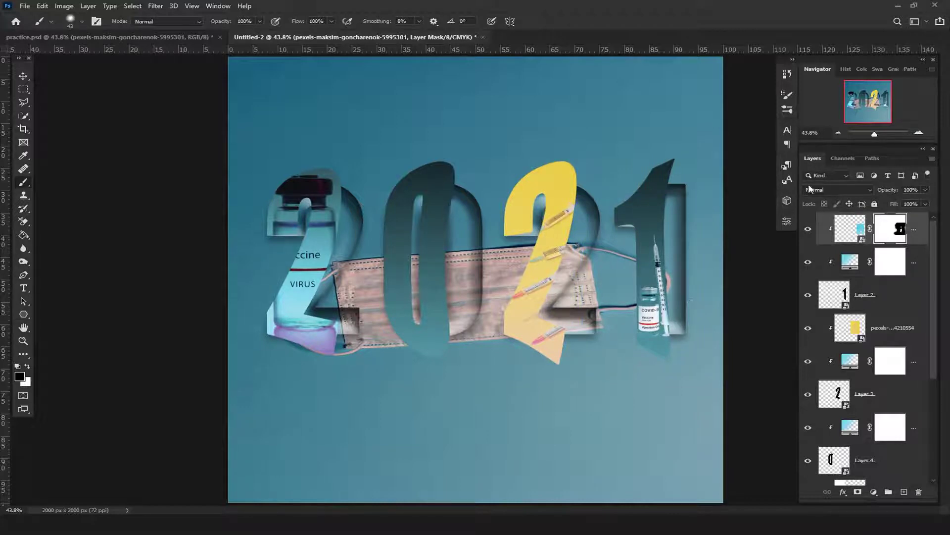
Set the vial photo's blend mode to Lighten and select Layer 4.
left_click(829, 190)
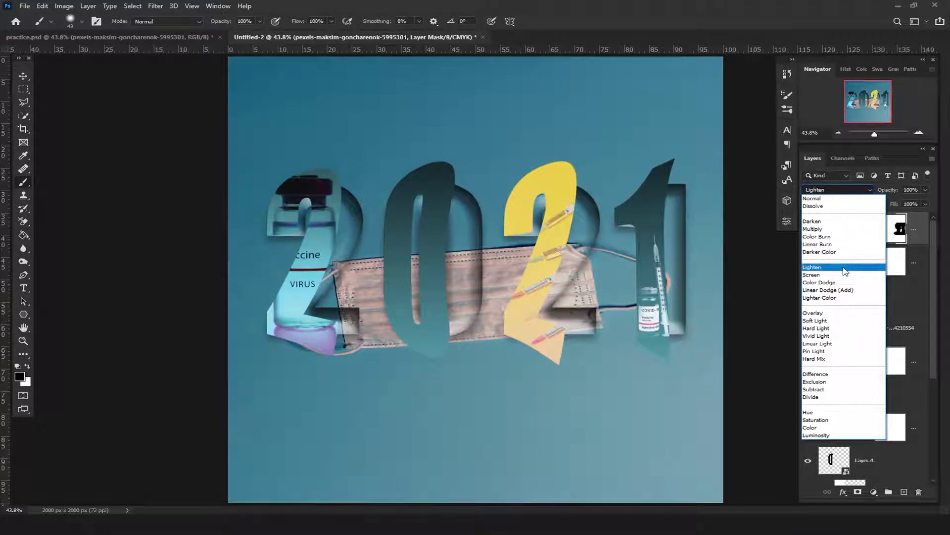
left_click(836, 267)
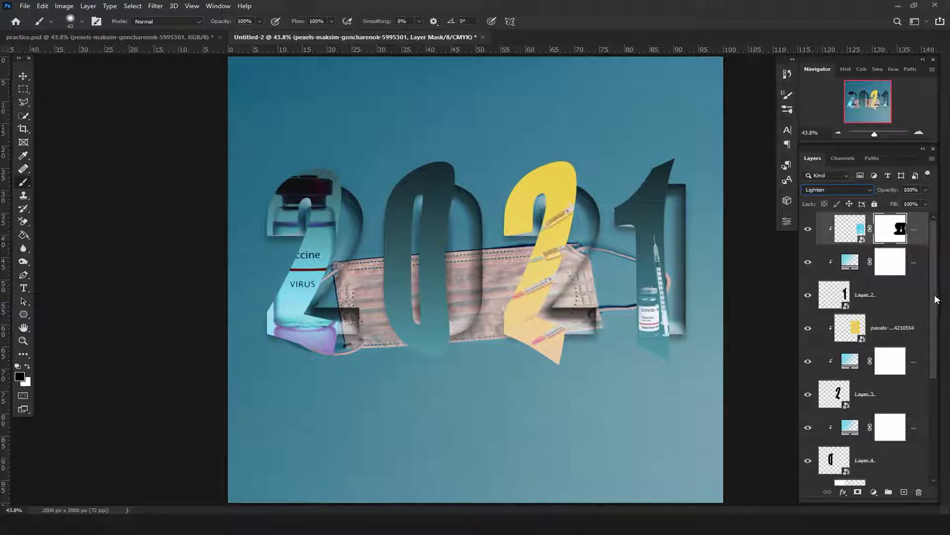
scroll(937, 302, "down", 1)
scroll(930, 304, "down", 2)
scroll(928, 307, "down", 2)
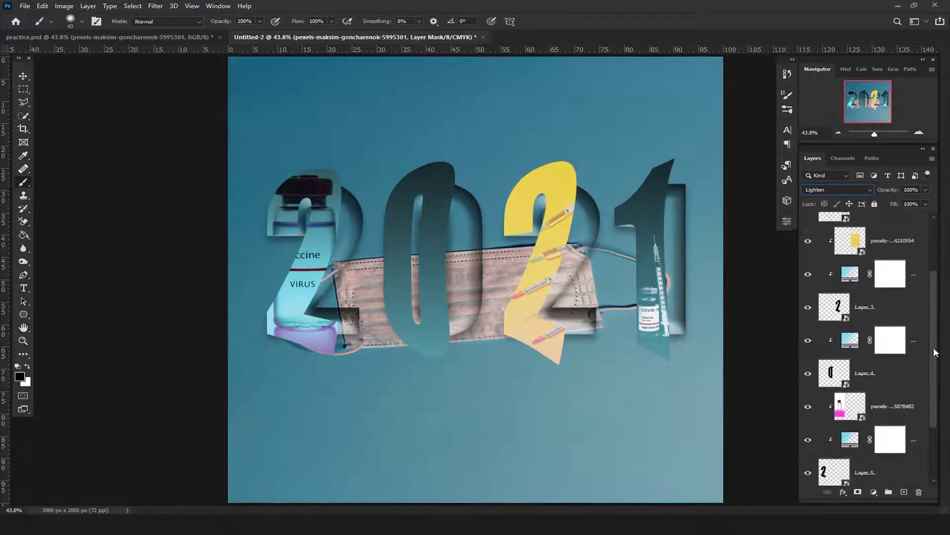
scroll(926, 309, "down", 2)
left_click(891, 340)
Copy the globe and coronavirus photos from practice.psd into the poster, hiding the globe layer.
left_click(921, 313)
left_click(142, 39)
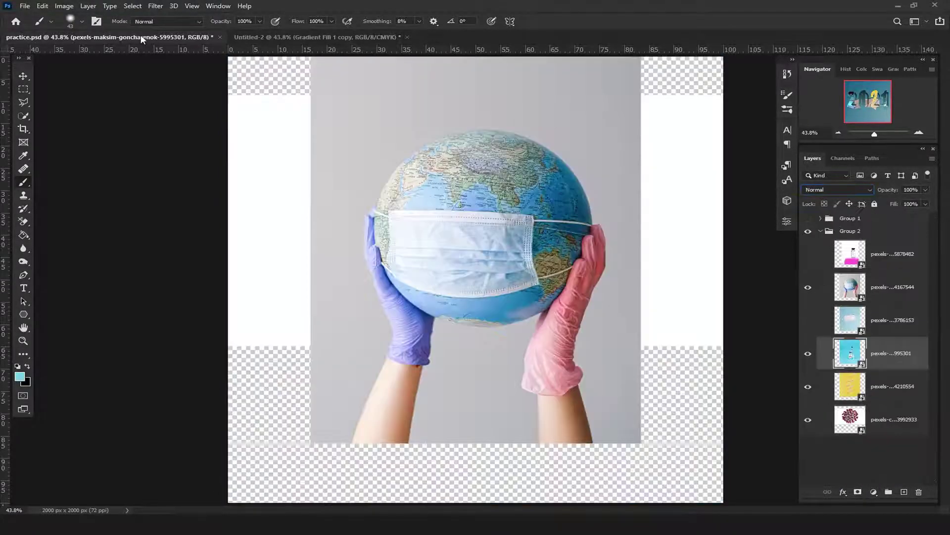
left_click(808, 363)
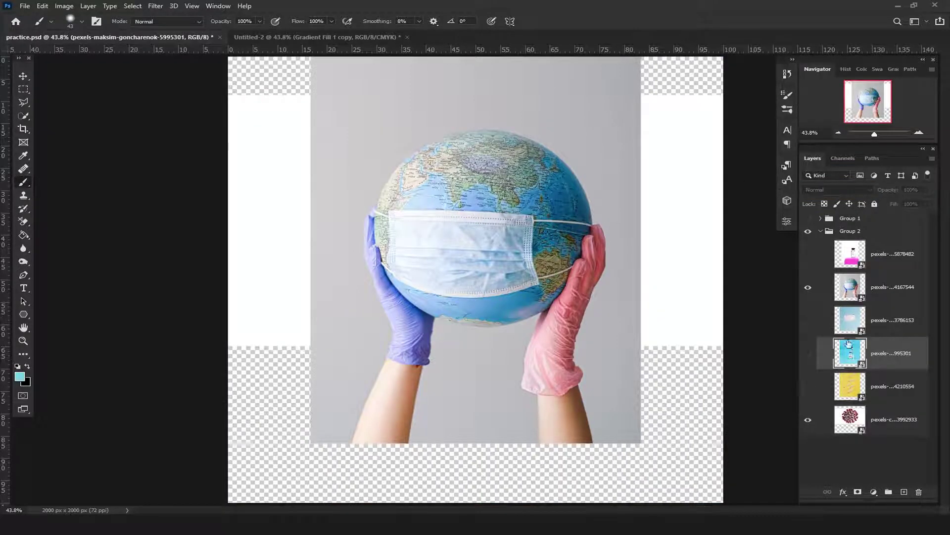
left_click(915, 287)
left_click(908, 421, "ctrl")
mouse_move(912, 287)
left_mouse_down()
mouse_move(288, 39)
mouse_move(493, 189)
left_mouse_up()
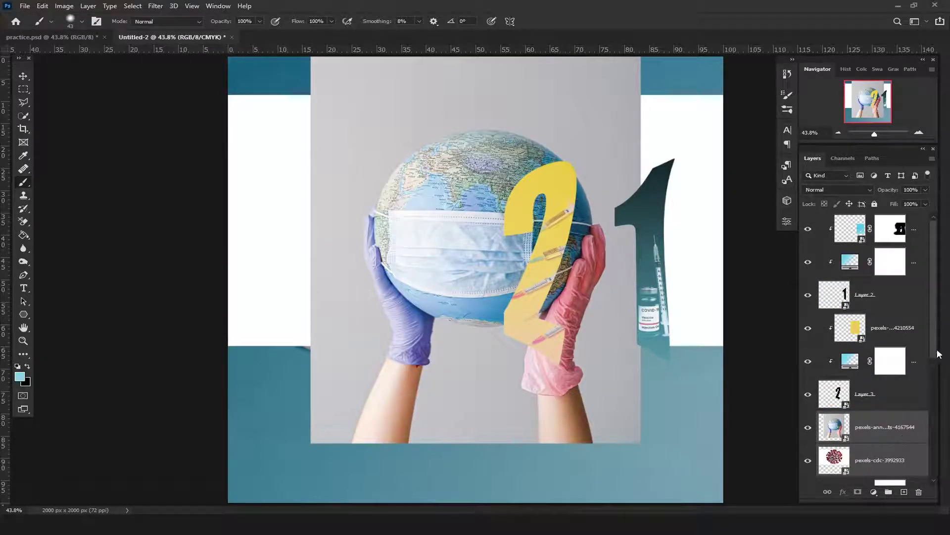
left_click_drag(939, 353, 939, 414)
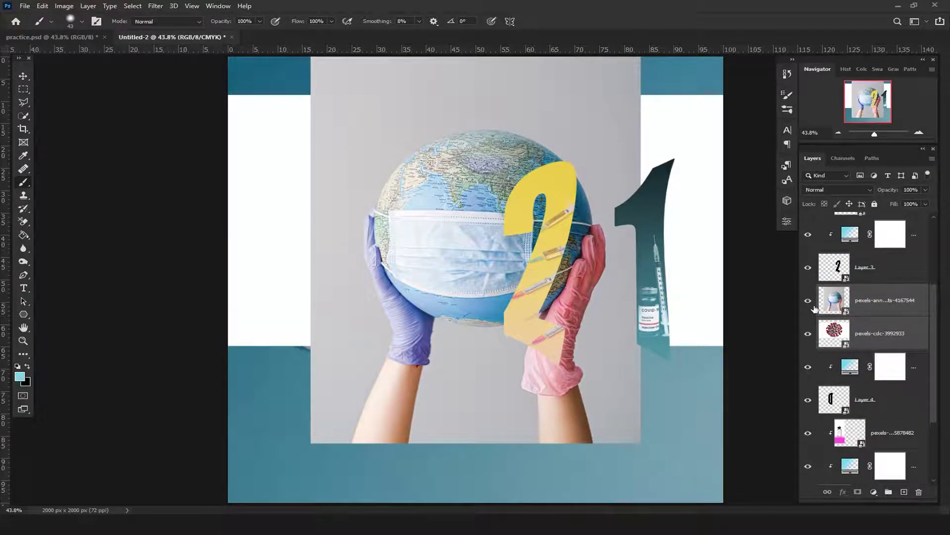
left_click(808, 300)
left_click(898, 335)
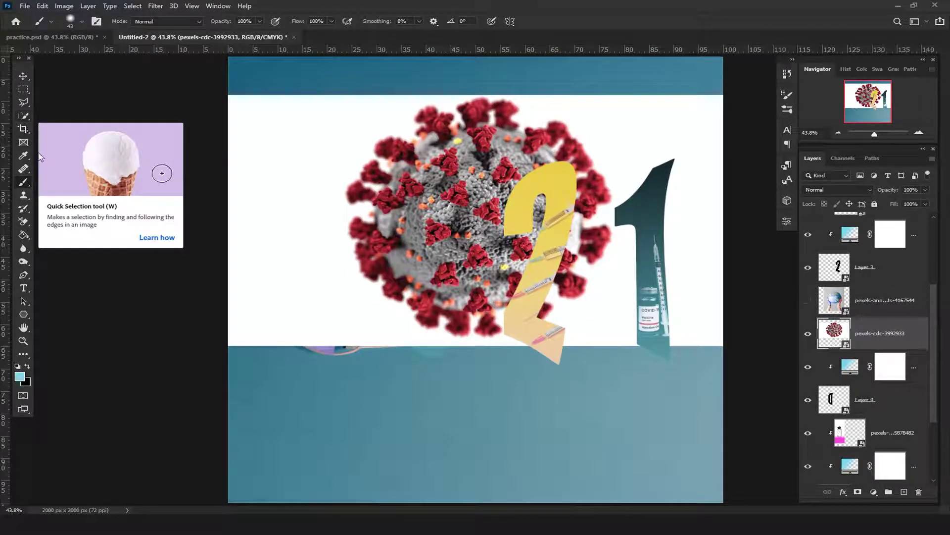
Color Range-select the coronavirus photo's white and teal background and add a layer mask.
left_click(133, 6)
left_click(168, 105)
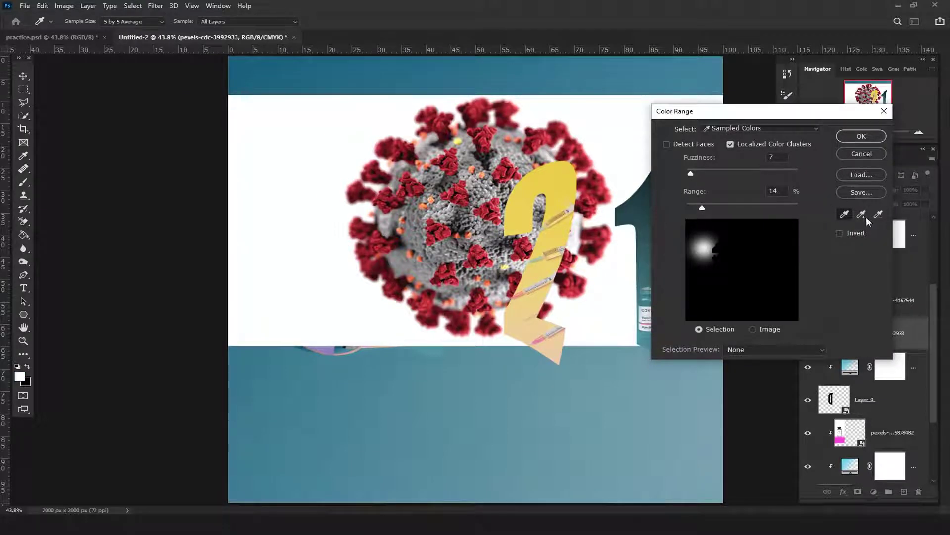
left_click(633, 134)
left_click(323, 80)
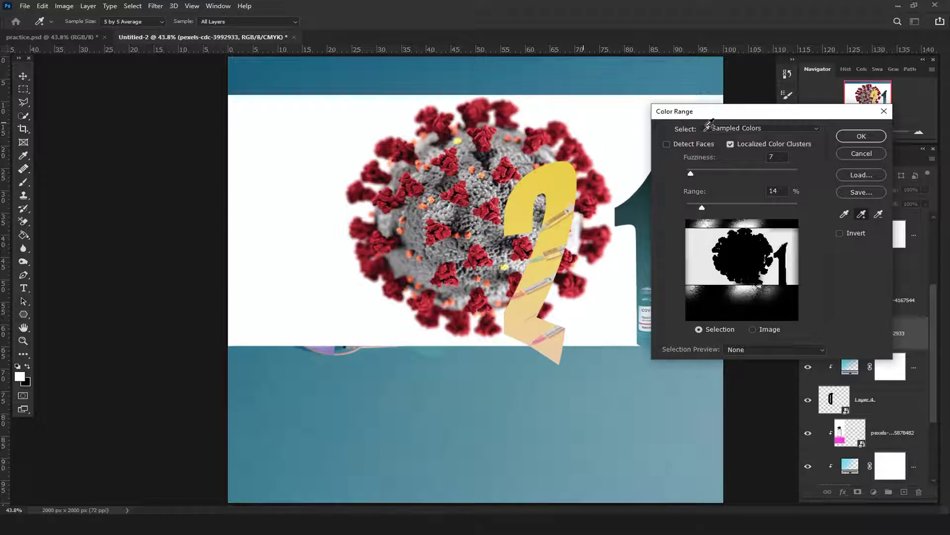
left_click(862, 137)
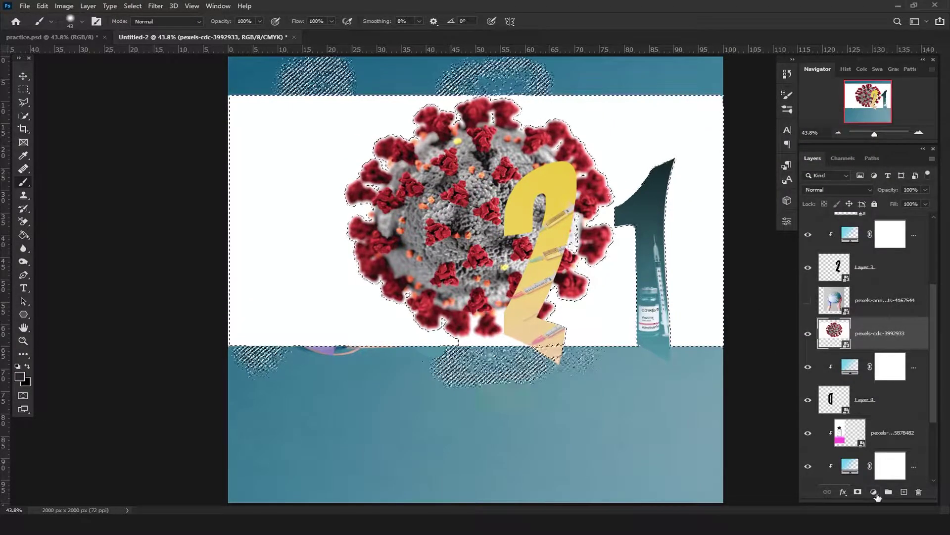
left_click(859, 492)
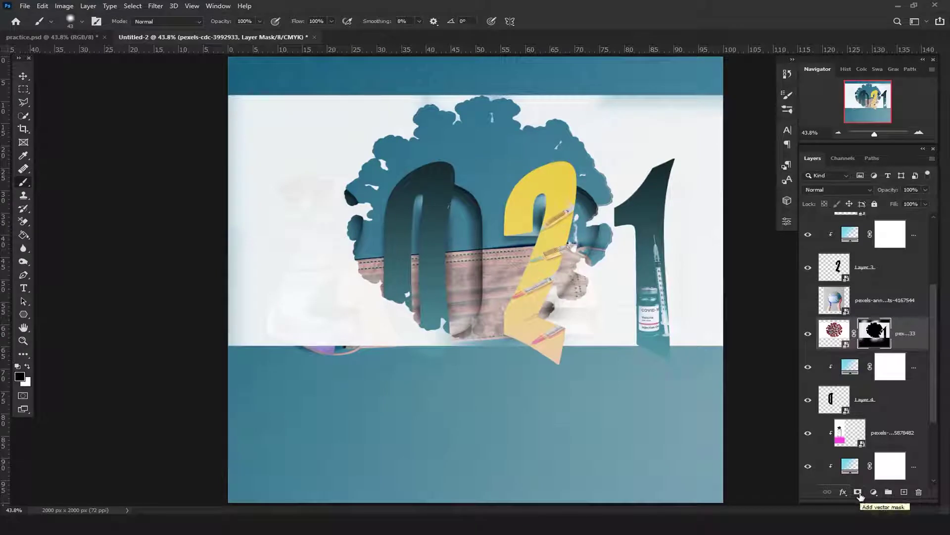
Invert the virus mask, then shrink the coronavirus and place it below 2021.
key("ctrl+i")
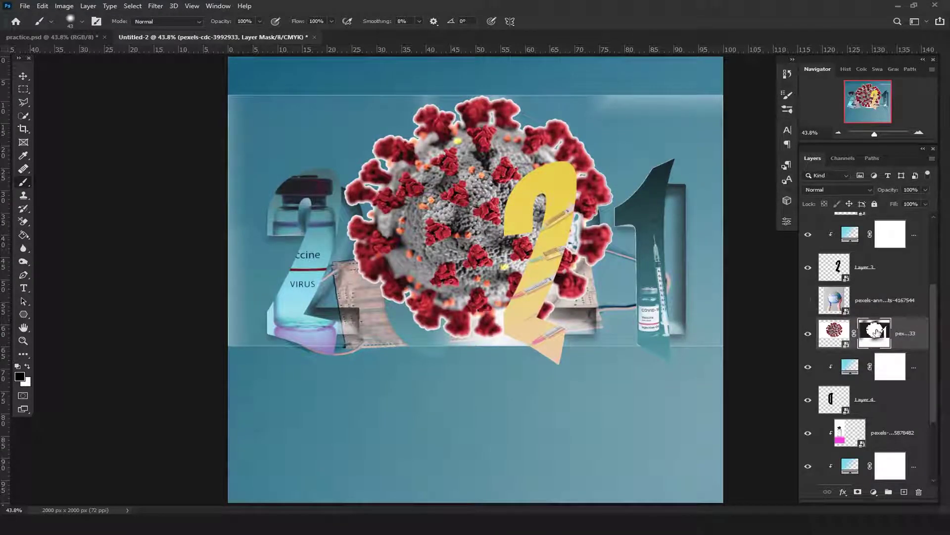
key("ctrl+t")
left_click_drag(723, 95, 587, 158)
left_click_drag(475, 220, 396, 424)
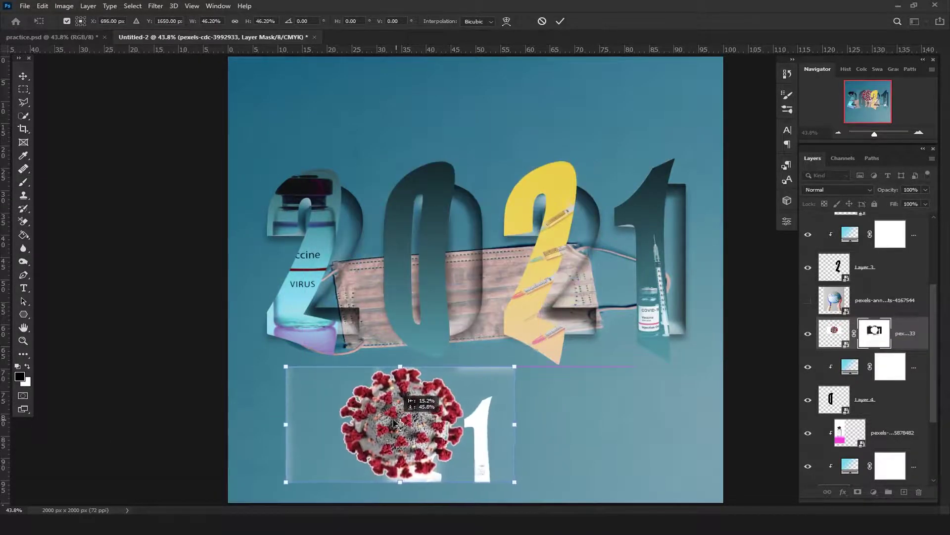
key("Return")
Paint out the leftover white 1, light halo and haze around the virus on the mask.
key("b")
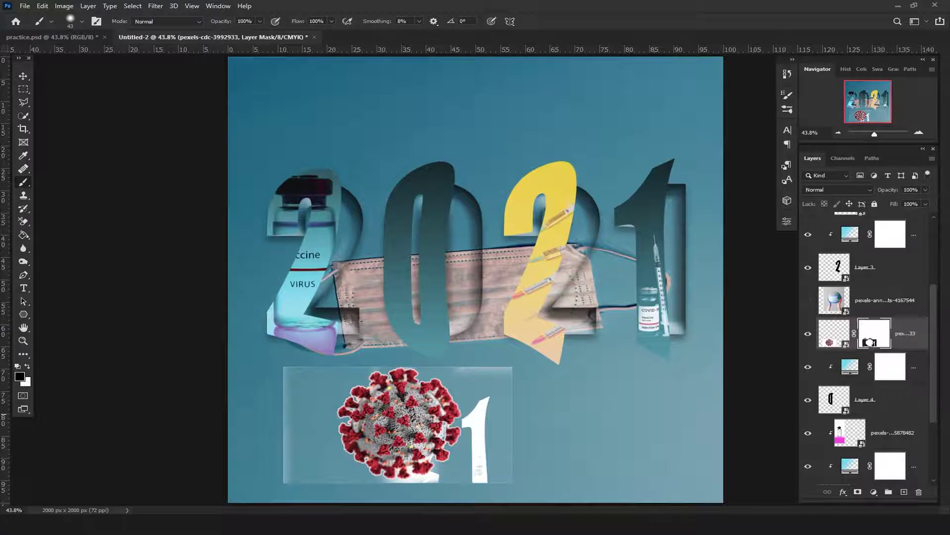
left_click_drag(487, 468, 525, 468)
mouse_move(510, 401)
left_mouse_down()
mouse_move(483, 482)
mouse_move(457, 490)
mouse_move(289, 476)
mouse_move(286, 348)
mouse_move(341, 365)
mouse_move(475, 367)
left_mouse_up()
left_click_drag(472, 409, 470, 458)
left_click_drag(350, 475, 306, 463)
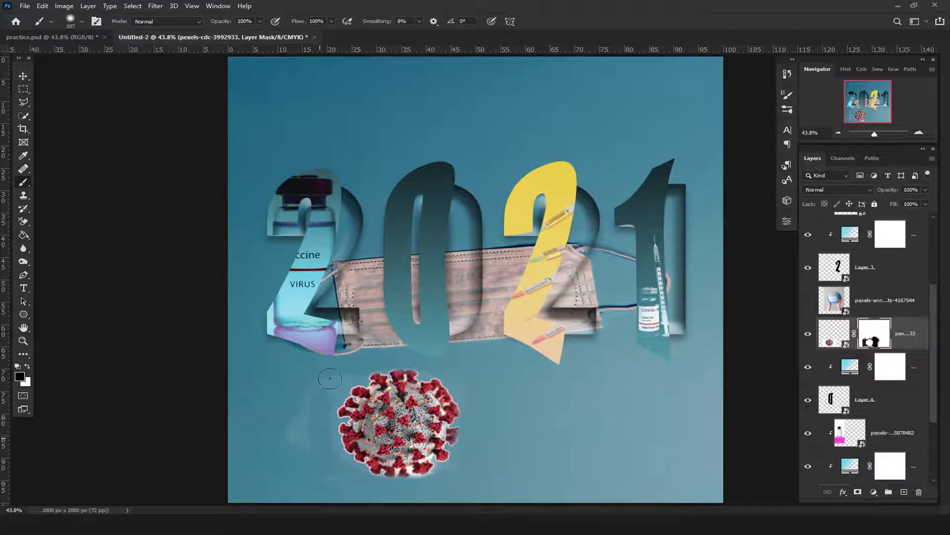
left_click(156, 6)
mouse_move(165, 223)
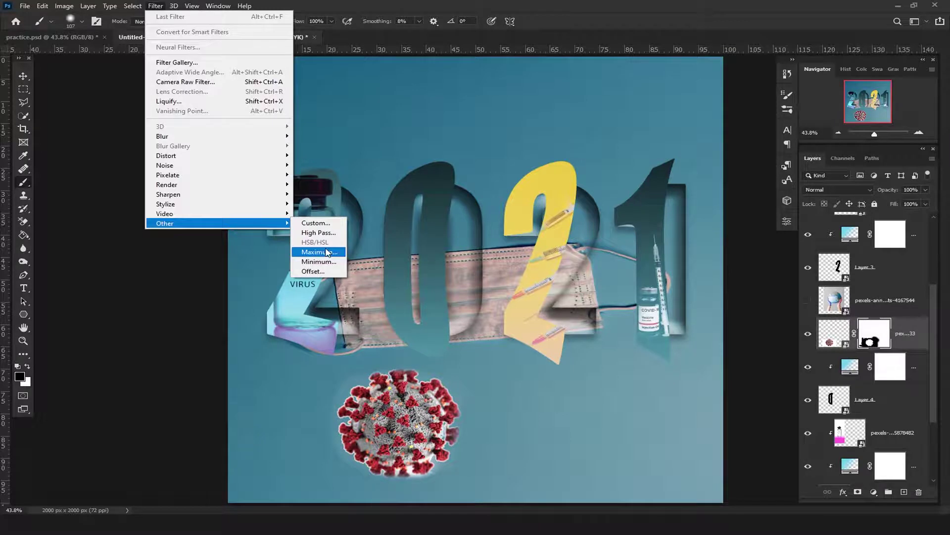
Apply a Maximum filter with radius 3.2 to the virus layer mask.
left_click(320, 251)
left_click_drag(408, 255, 411, 255)
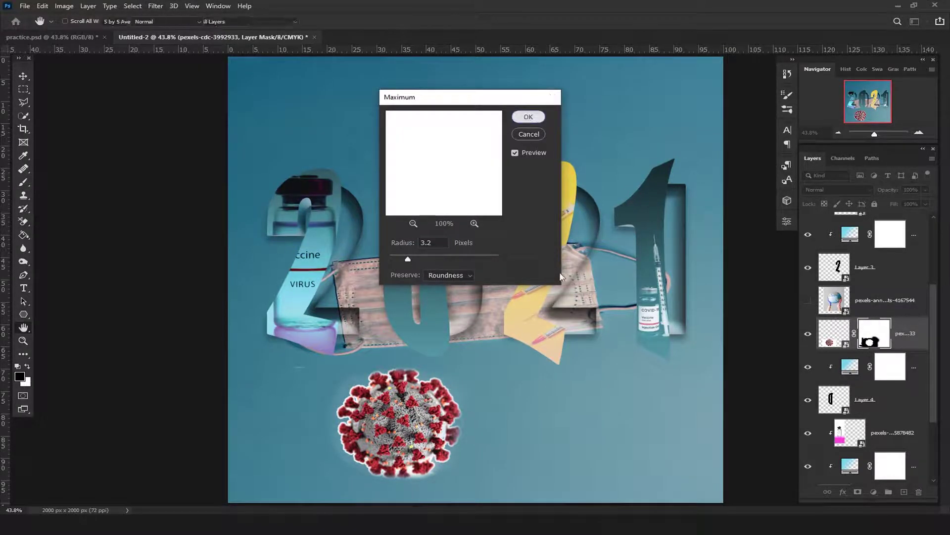
key("Return")
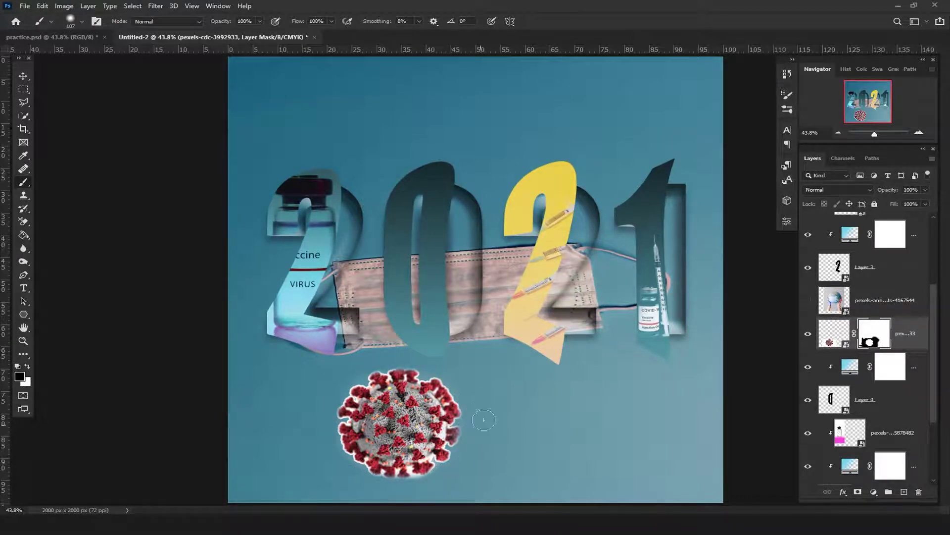
Apply a Minimum filter at 8.1 px radius preserving Roundness to the mask.
left_click(156, 6)
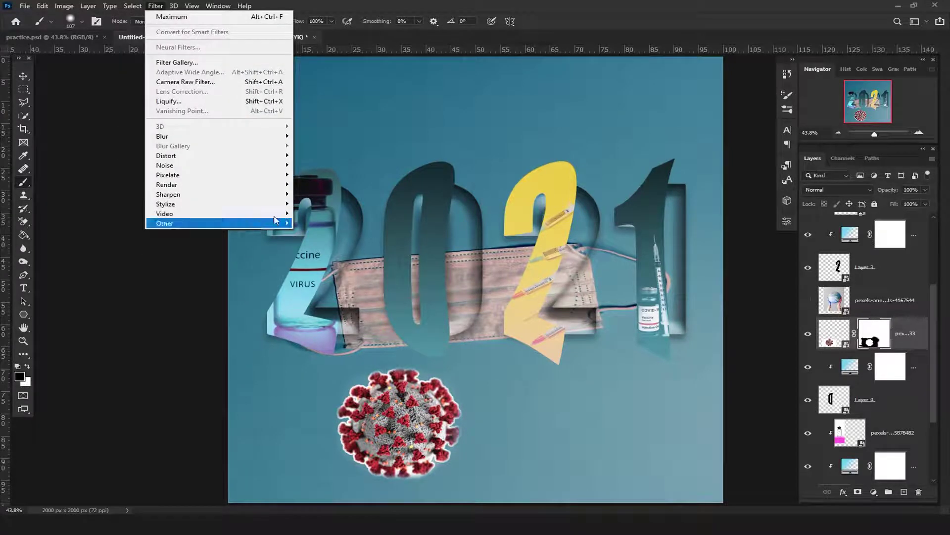
mouse_move(165, 223)
left_click(311, 263)
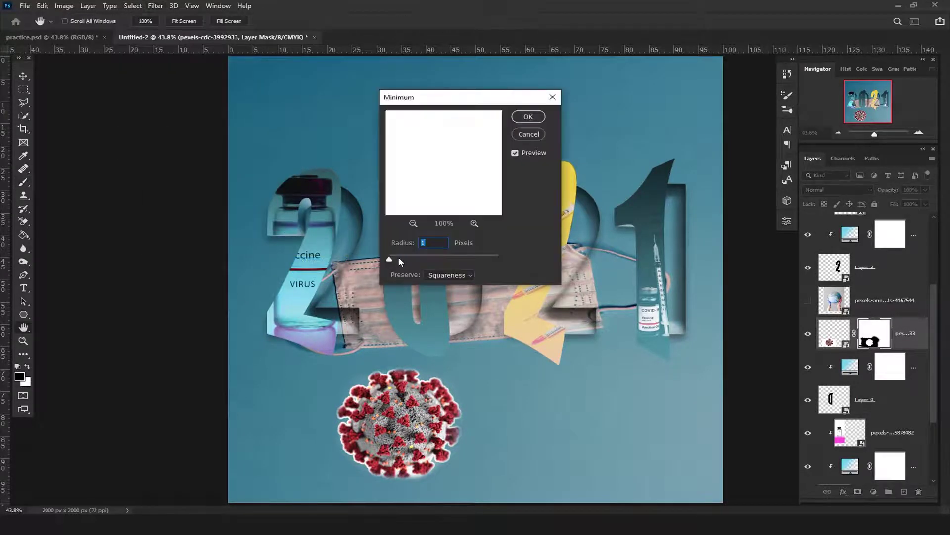
left_click(444, 275)
left_click(448, 290)
left_click_drag(399, 257, 418, 260)
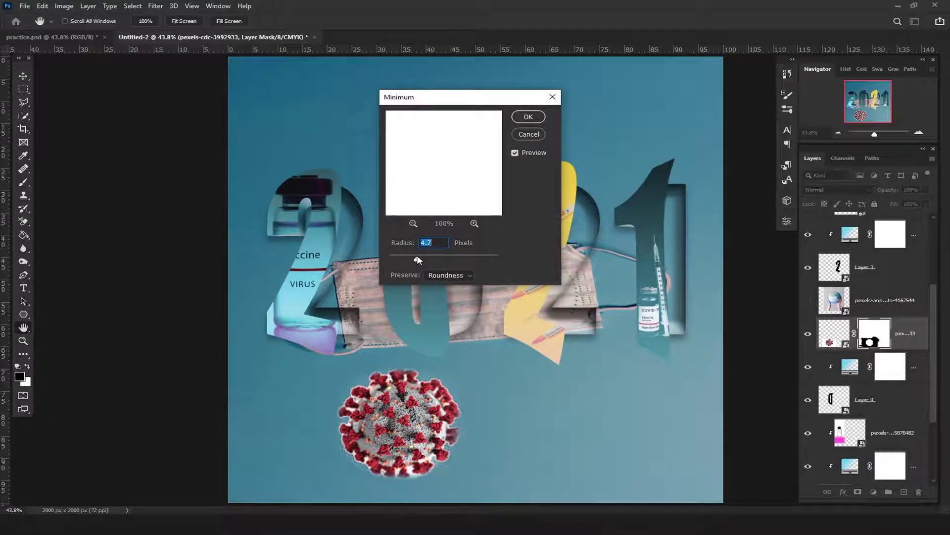
left_click(528, 116)
key("b")
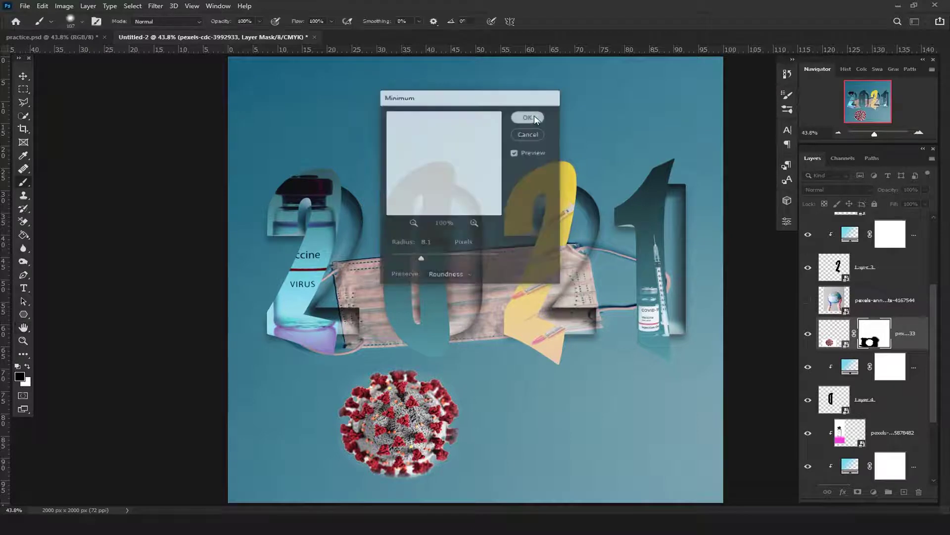
Clip the virus image into the 0 and scale it to about 68% near its lower edge.
left_click(836, 341)
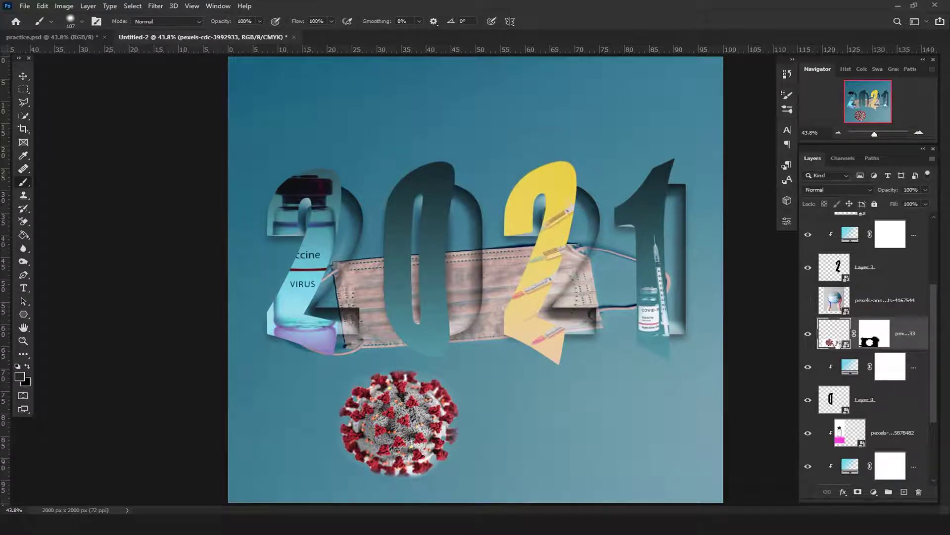
left_click(842, 352, "alt")
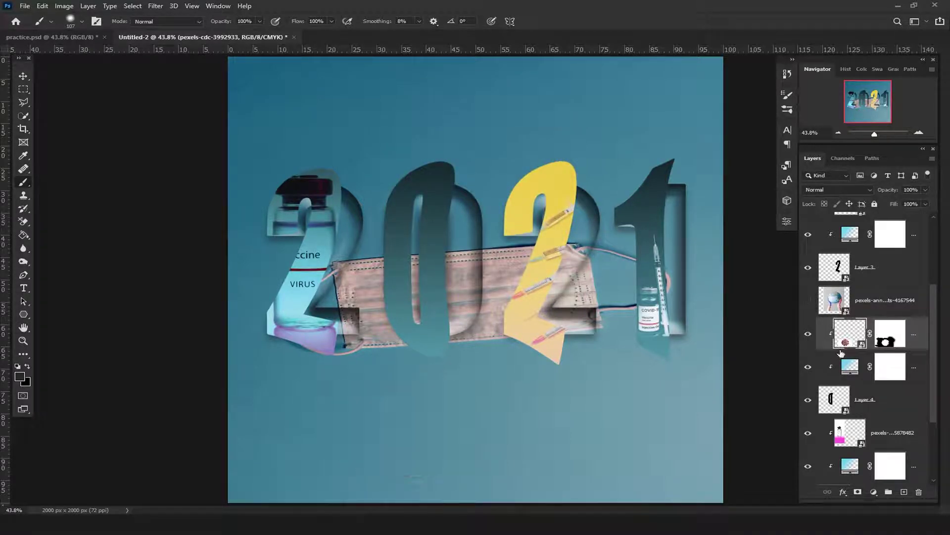
key("ctrl+t")
left_click_drag(424, 421, 447, 321)
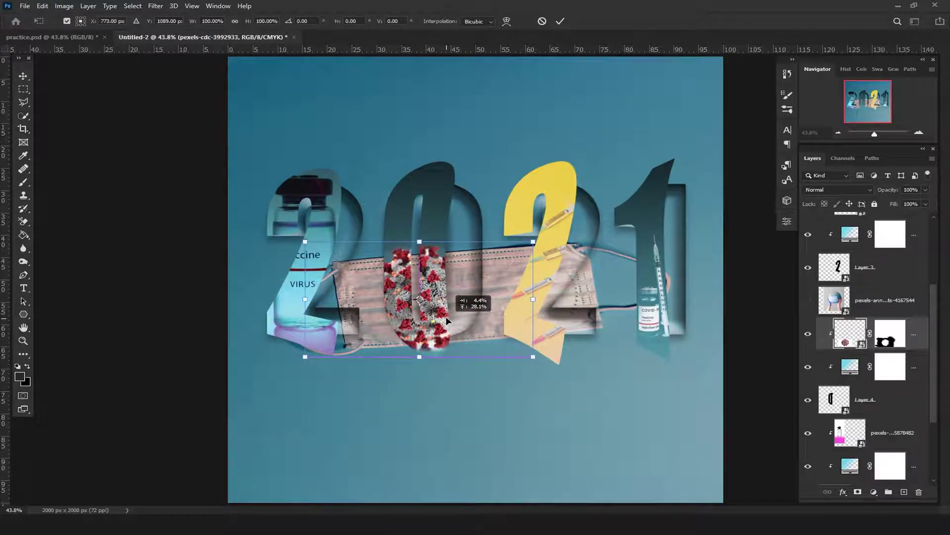
mouse_move(533, 357)
left_mouse_down()
mouse_move(496, 338)
mouse_move(438, 342)
left_mouse_up()
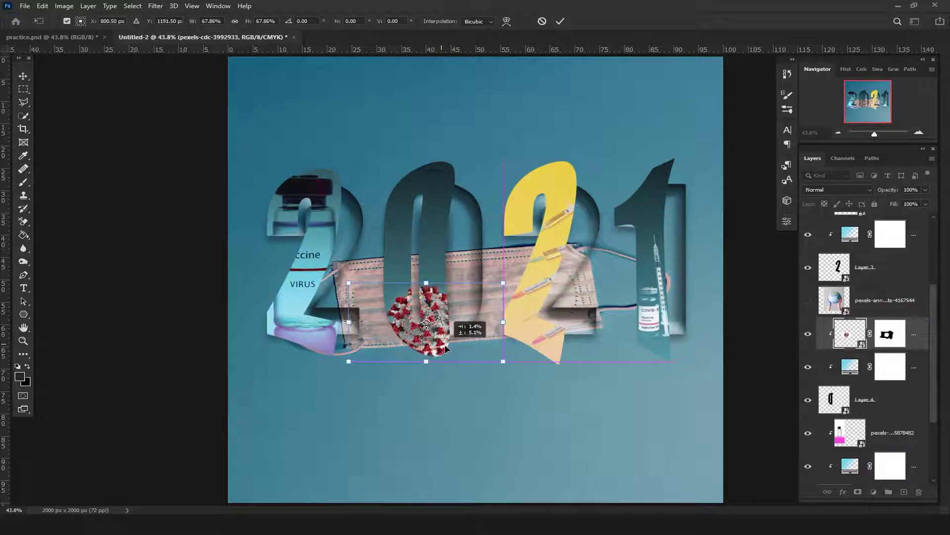
left_click_drag(446, 349, 447, 351)
key("Return")
Show only the globe-with-gloves photo, then move and scale it down.
key("b")
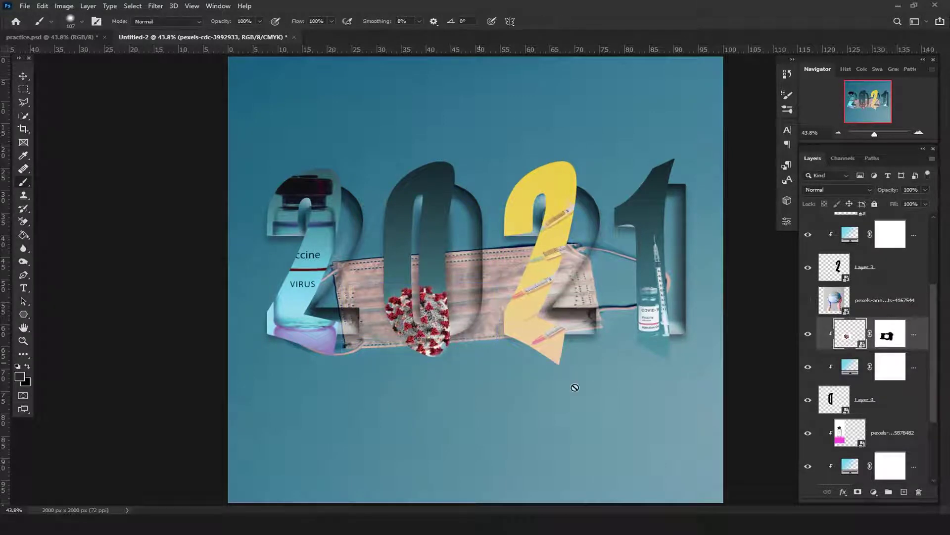
left_click(809, 300)
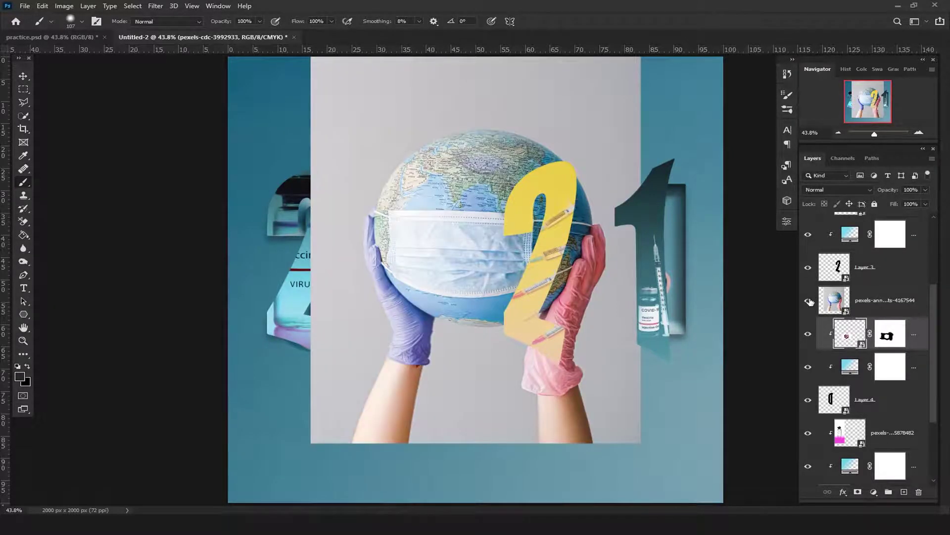
left_click(809, 301, "alt")
left_click_drag(537, 321, 520, 376)
key("ctrl+t")
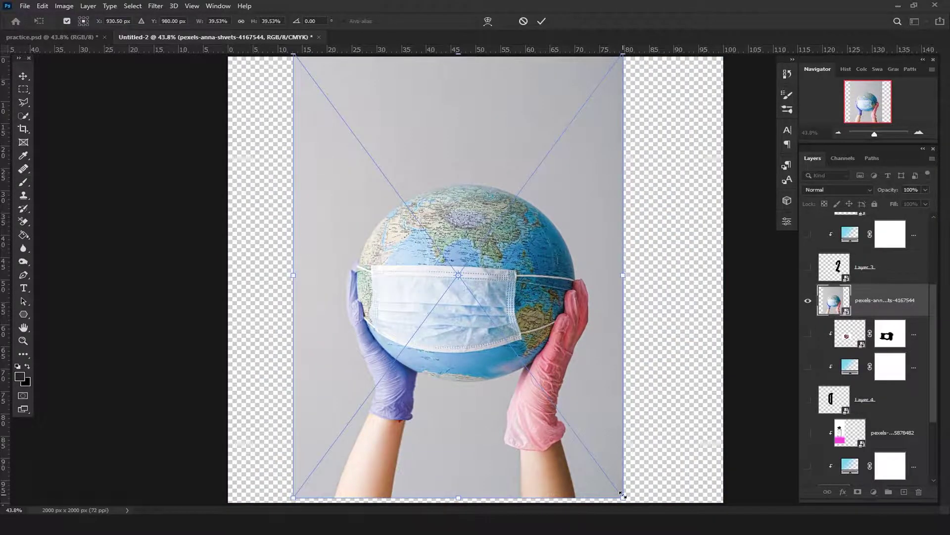
left_click_drag(622, 495, 579, 439)
left_click_drag(508, 383, 516, 393)
key("Return")
key("b")
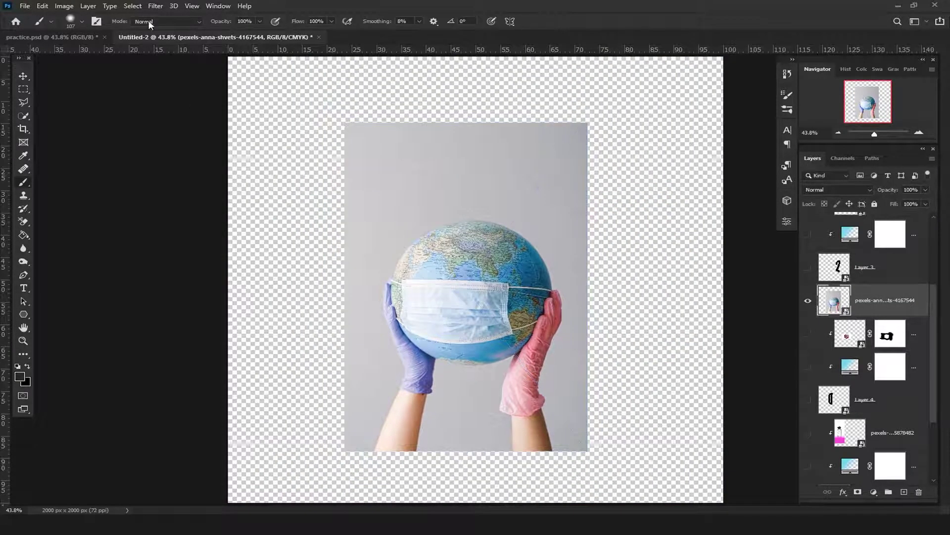
Select the globe photo's grey background with Color Range, adding upper and lower grey areas.
left_click(133, 6)
left_click(168, 105)
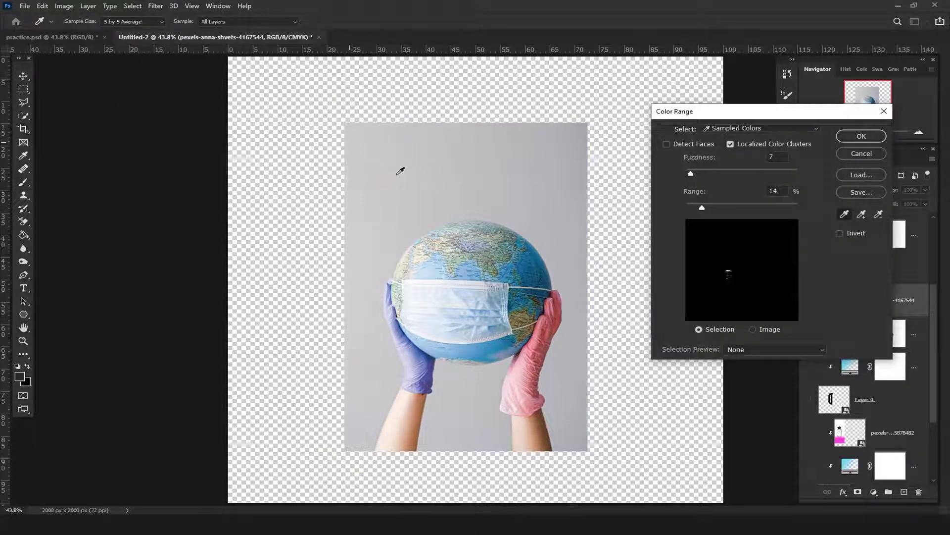
left_click(862, 214)
mouse_move(430, 174)
left_mouse_down()
mouse_move(392, 200)
mouse_move(554, 206)
mouse_move(333, 125)
left_mouse_up()
mouse_move(410, 227)
left_mouse_down()
mouse_move(363, 408)
mouse_move(449, 447)
left_mouse_up()
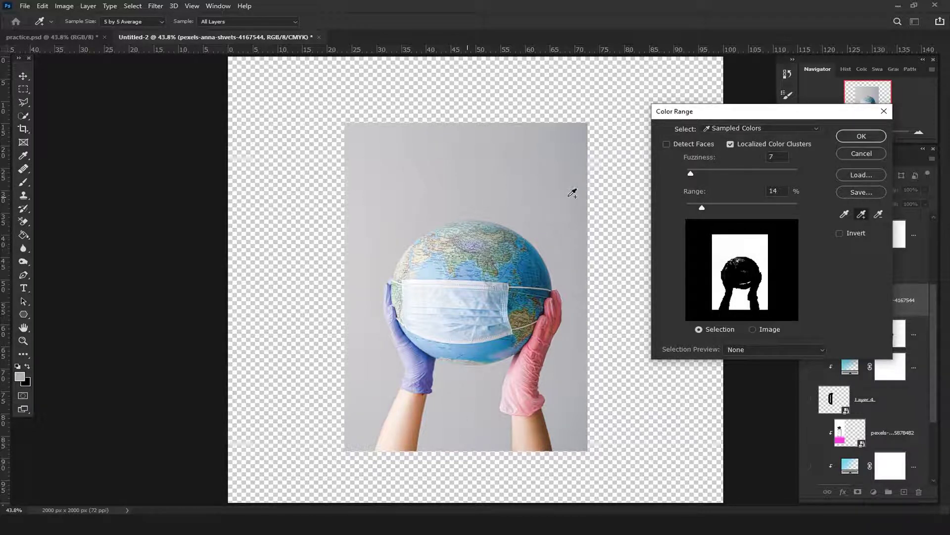
left_click(861, 136)
key("b")
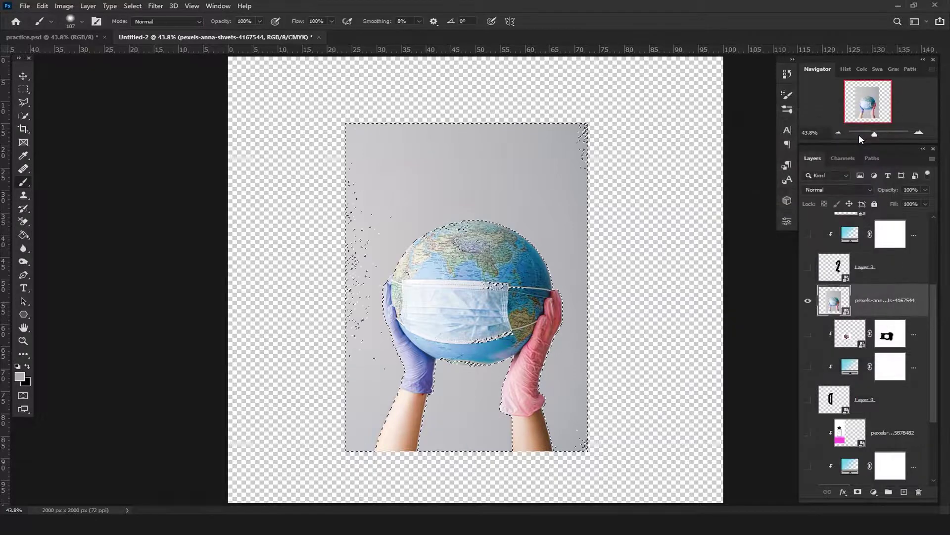
Mask the globe photo, invert the mask to hide the grey, and unhide the other layers.
left_click(858, 492)
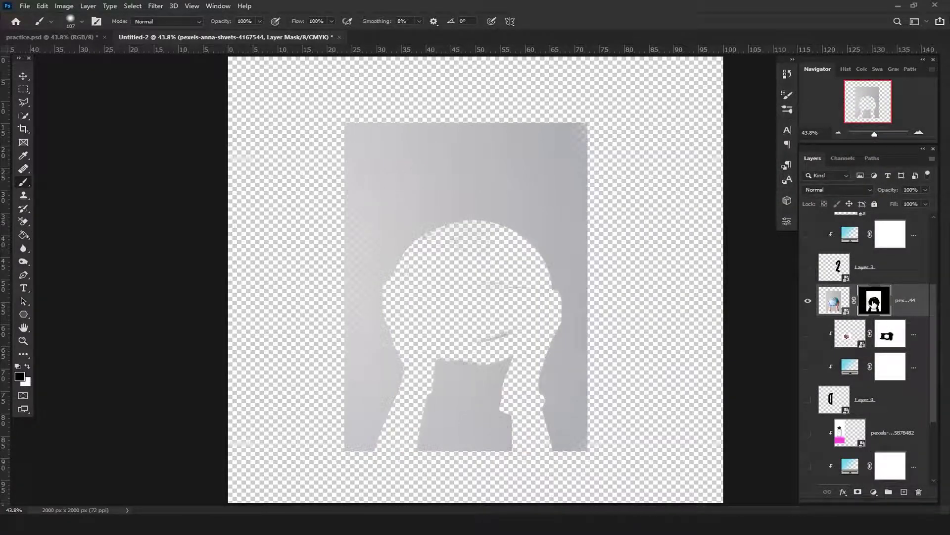
key("ctrl+i")
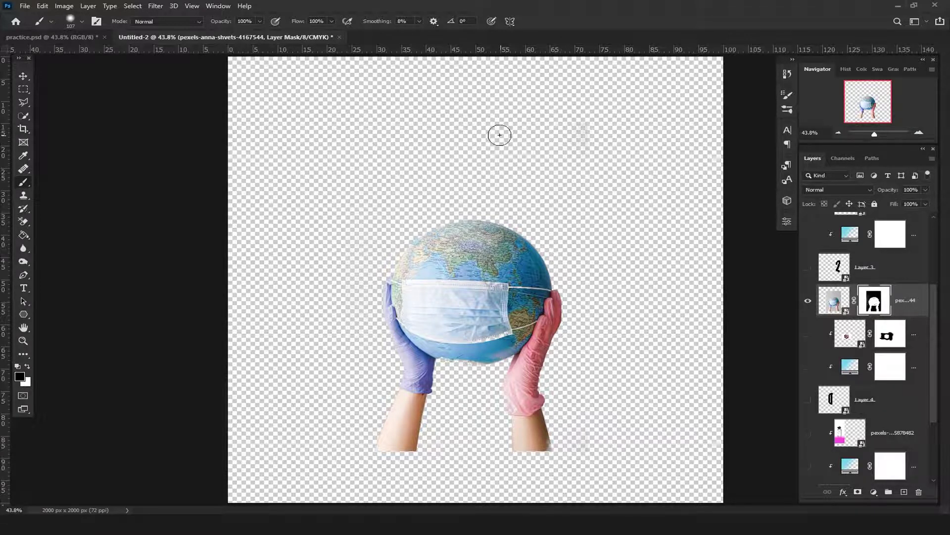
left_click(808, 300, "alt")
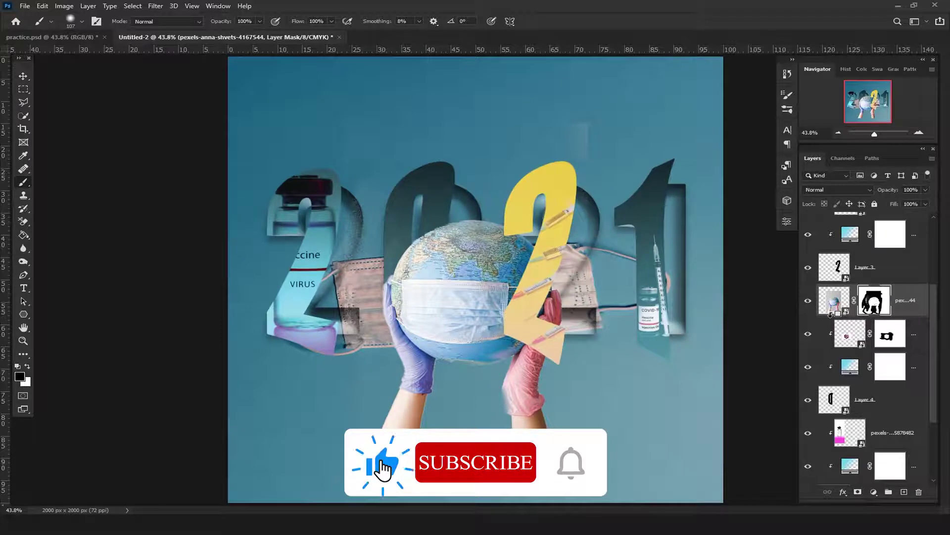
left_click(809, 300)
left_click(808, 301)
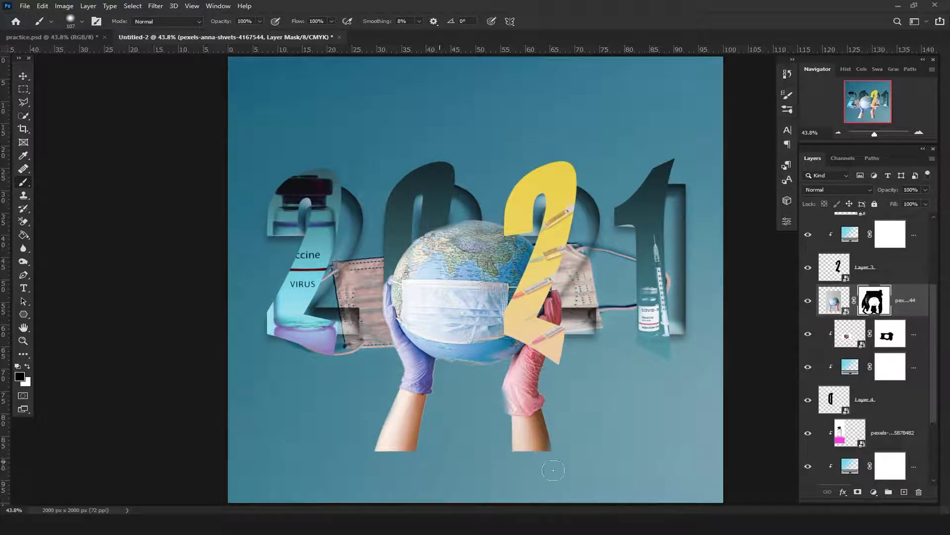
key("ctrl+t")
Scale the globe photo down over the 0 and clip it into the digit.
mouse_move(583, 451)
left_mouse_down()
mouse_move(510, 399)
mouse_move(495, 369)
left_mouse_up()
left_click_drag(478, 304, 432, 220)
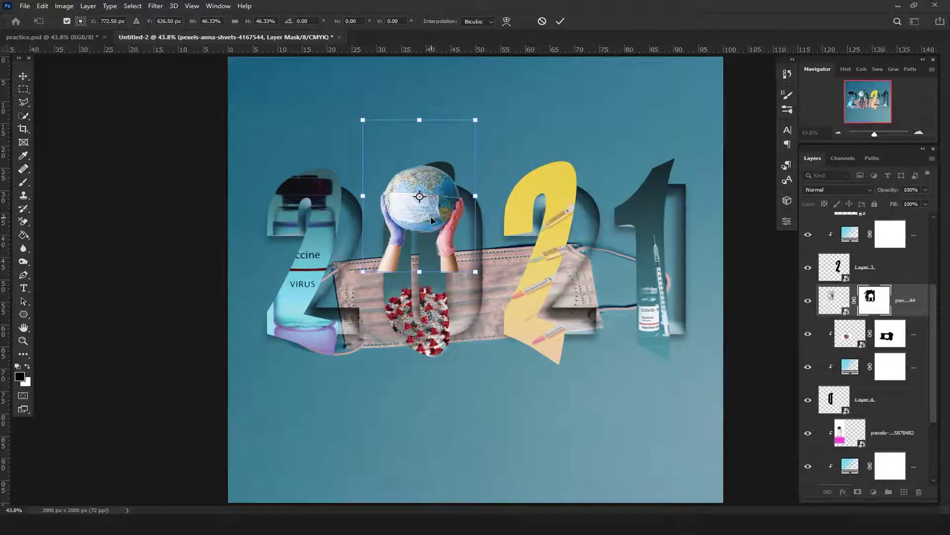
key("Return")
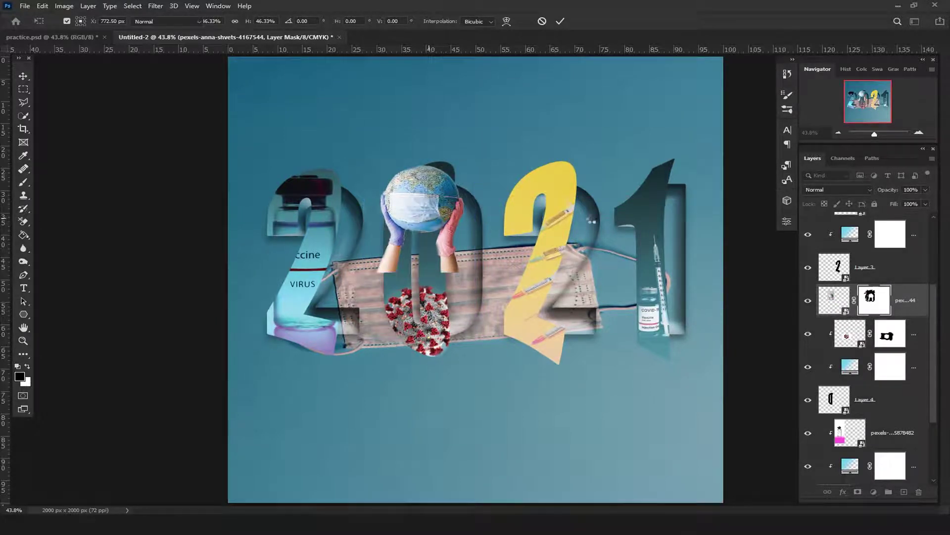
key("b")
left_click(855, 316, "alt")
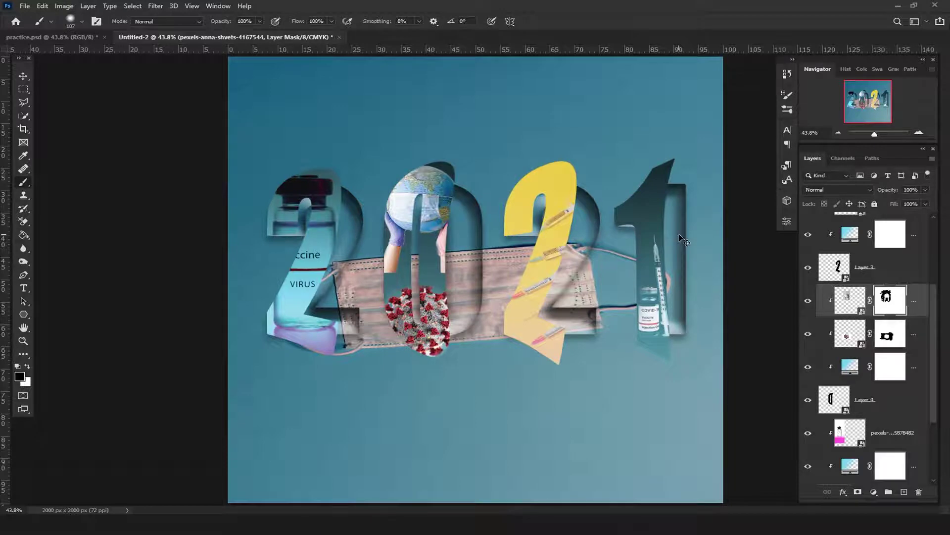
Try warping the globe photo, dismiss the warning, and cancel the transform.
key("ctrl+plus")
key("ctrl+plus")
key("ctrl+t")
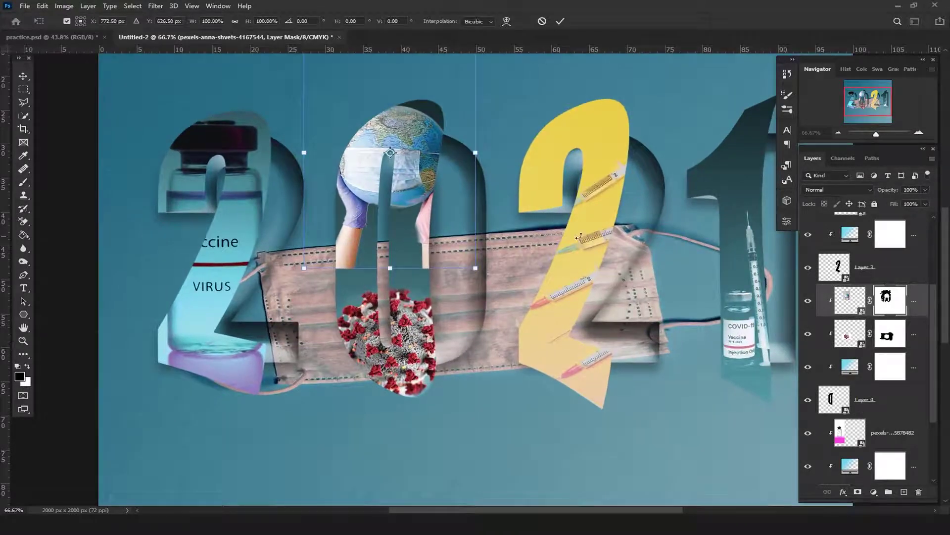
key("ctrl+plus")
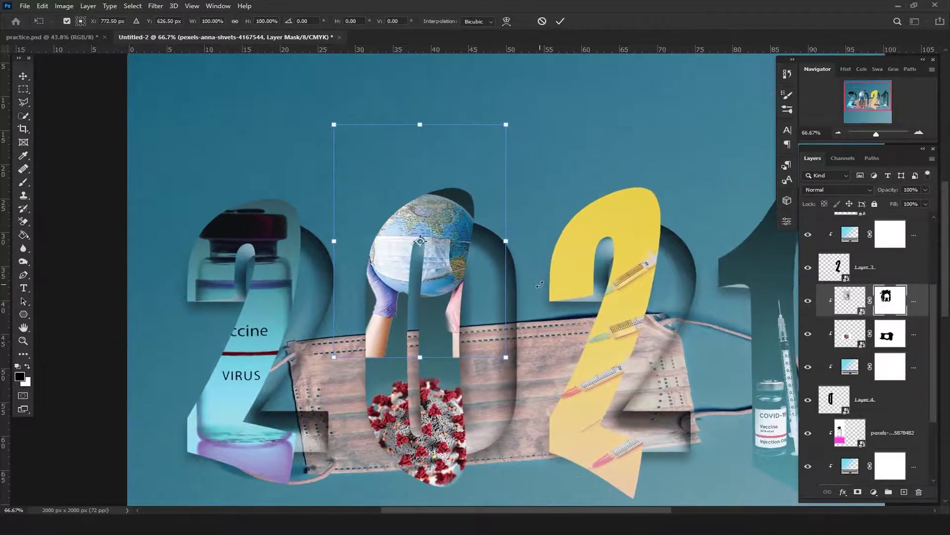
key("ctrl+plus")
key("ctrl+minus")
key("ctrl+minus")
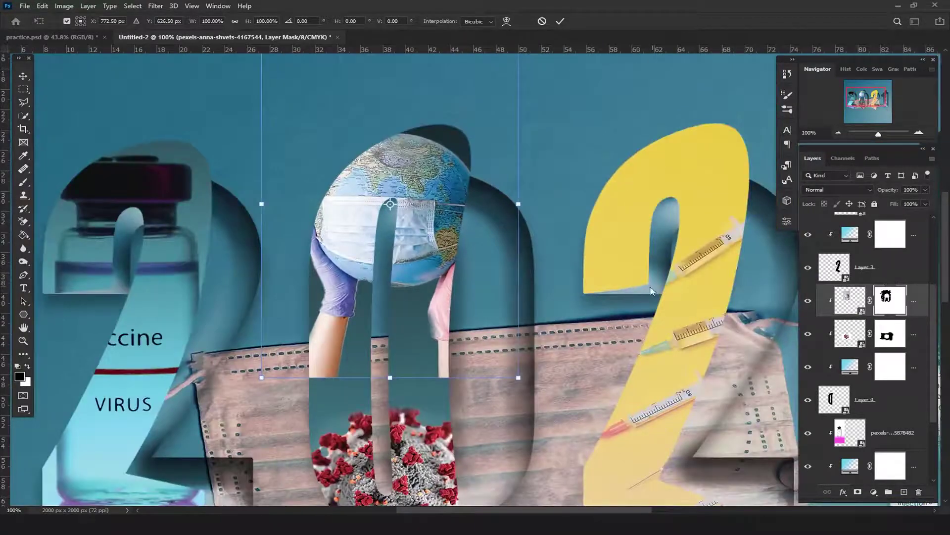
right_click(420, 297)
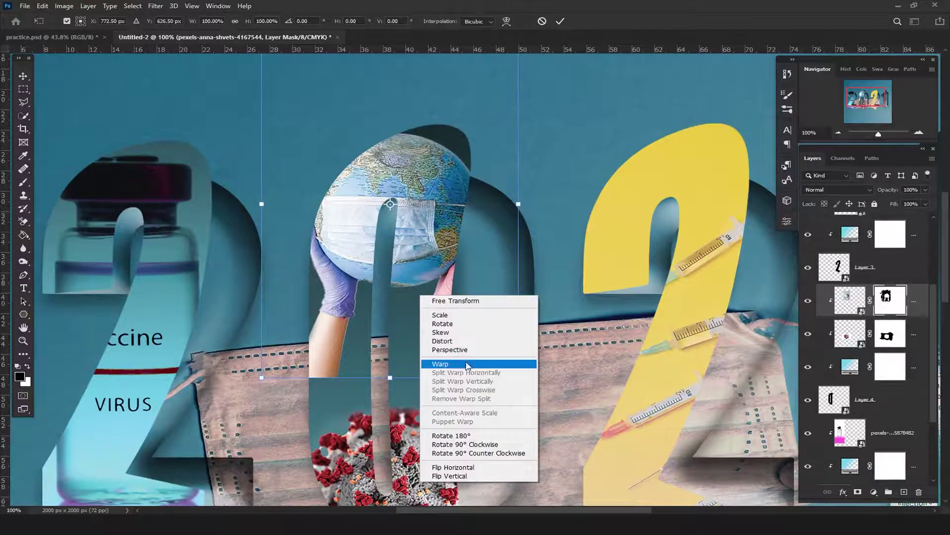
left_click(458, 365)
left_click(480, 204)
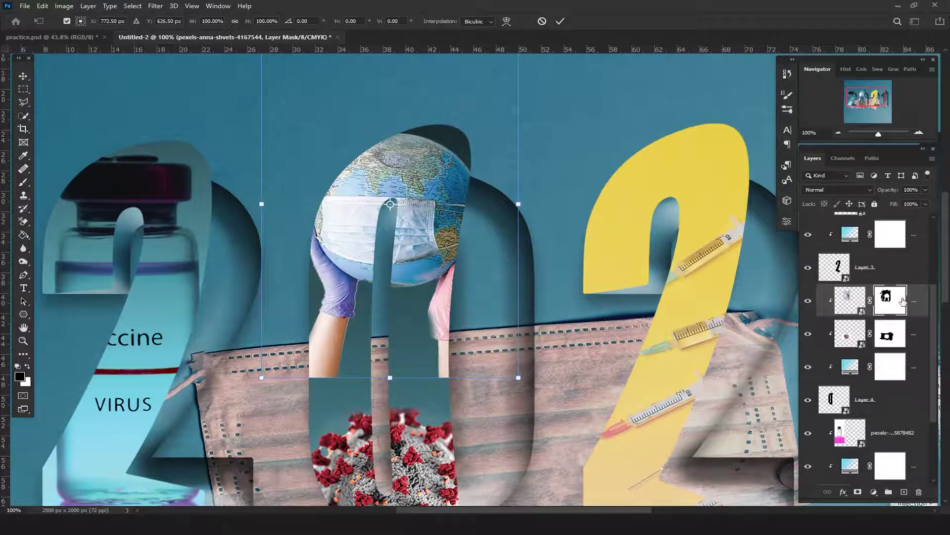
key("Escape")
Rasterize the globe photo layer and warp the globe and gloves down into the 0.
right_click(922, 297)
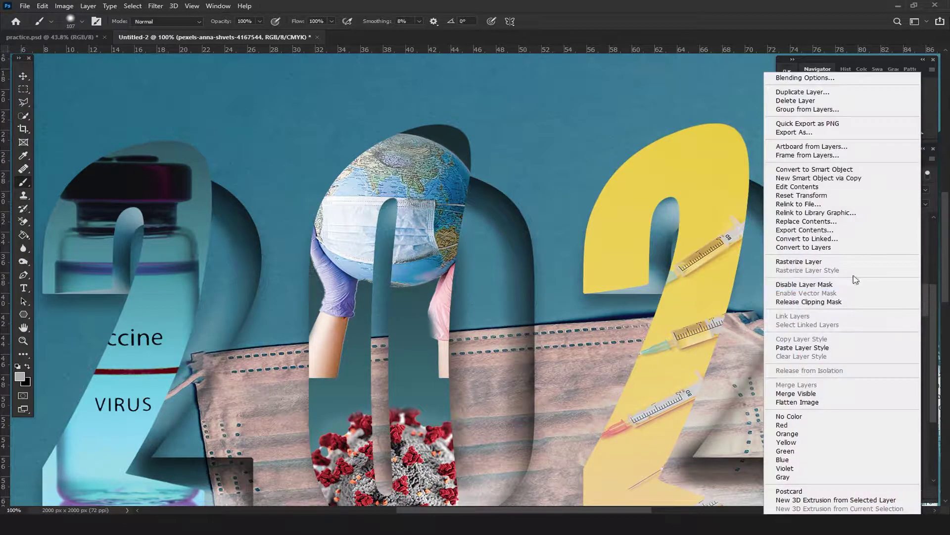
left_click(841, 262)
key("ctrl+t")
right_click(407, 234)
left_click(435, 304)
mouse_move(461, 190)
left_mouse_down()
mouse_move(433, 301)
mouse_move(462, 162)
left_mouse_up()
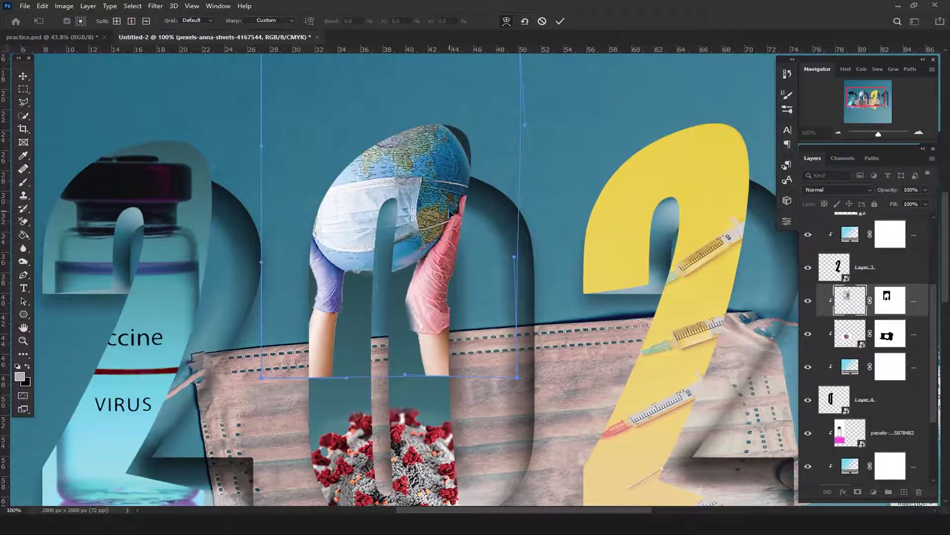
key("Return")
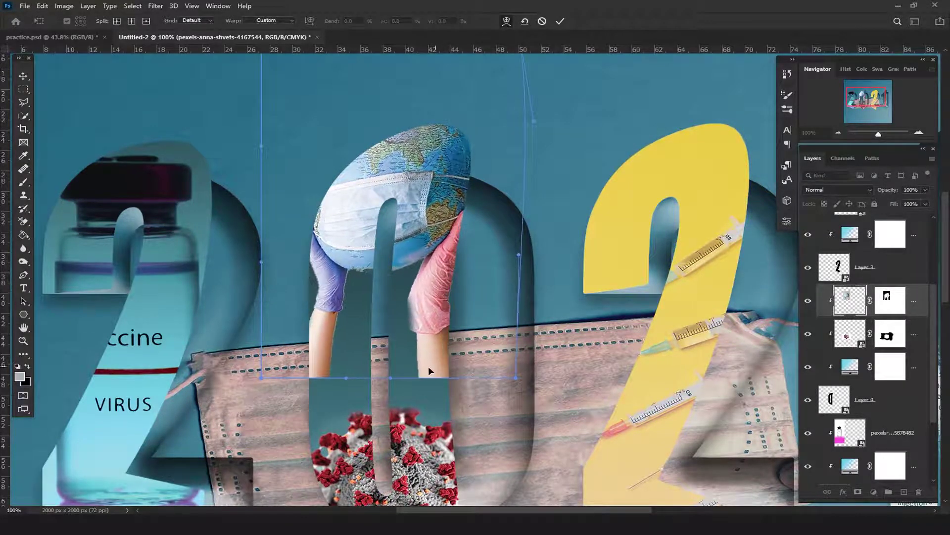
Paint black on the globe layer's mask to hide the forearms below the gloves.
key("b")
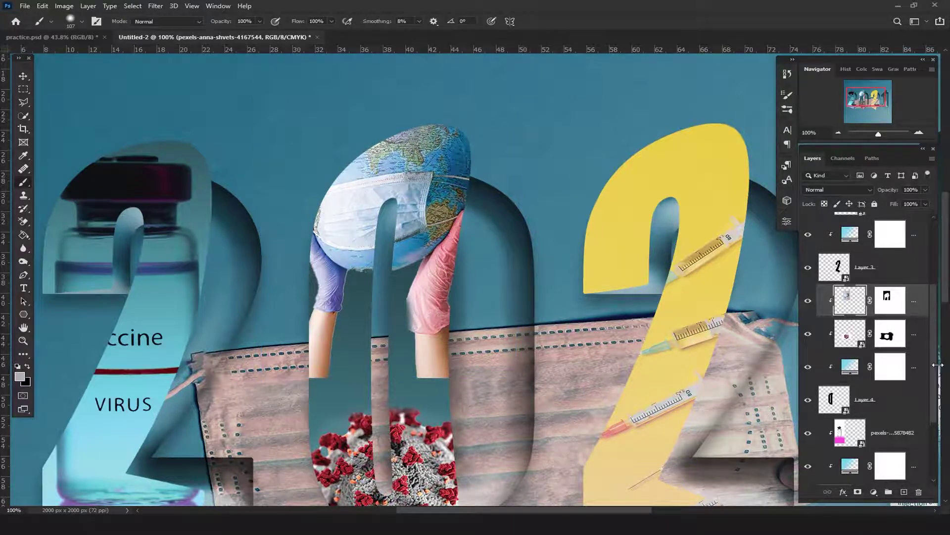
left_click(890, 300)
key("d")
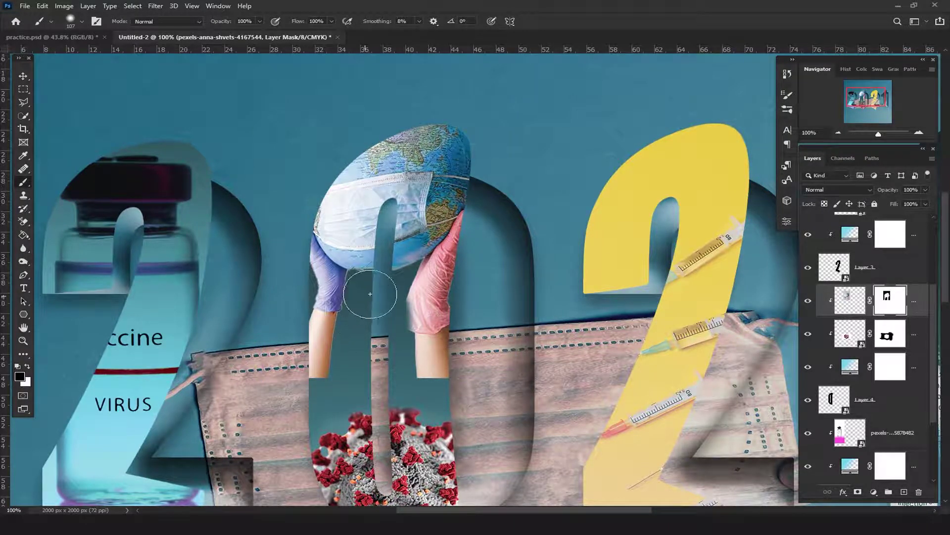
left_click_drag(396, 357, 445, 366)
mouse_move(356, 354)
left_mouse_down()
mouse_move(338, 370)
mouse_move(314, 364)
left_mouse_up()
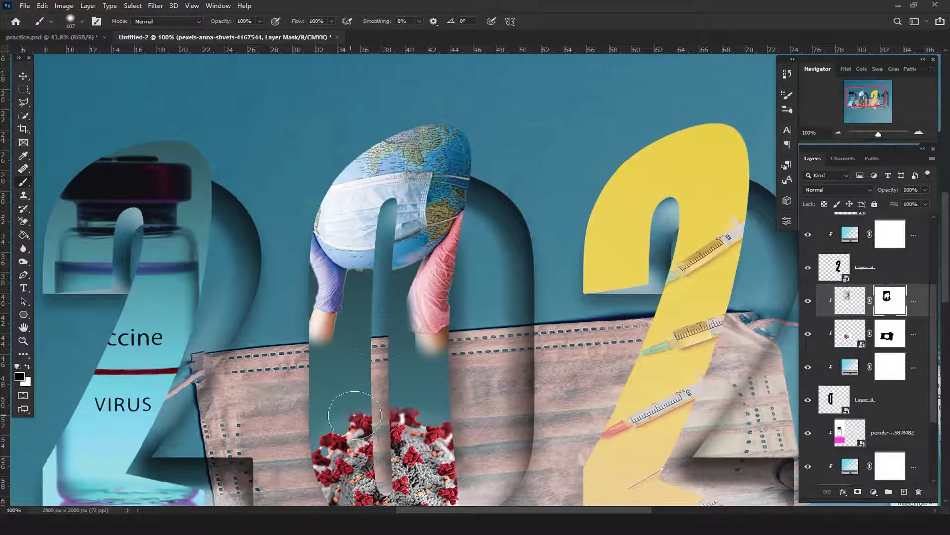
key("ctrl+0")
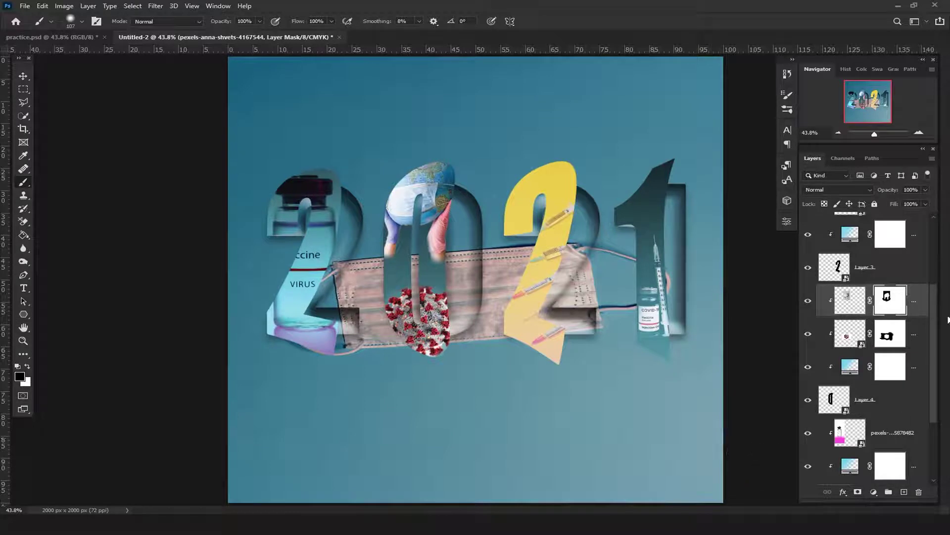
Give Layer 5, the first digit 2, a drop shadow and an inner shadow.
scroll(938, 352, "up", 2)
scroll(937, 353, "up", 3)
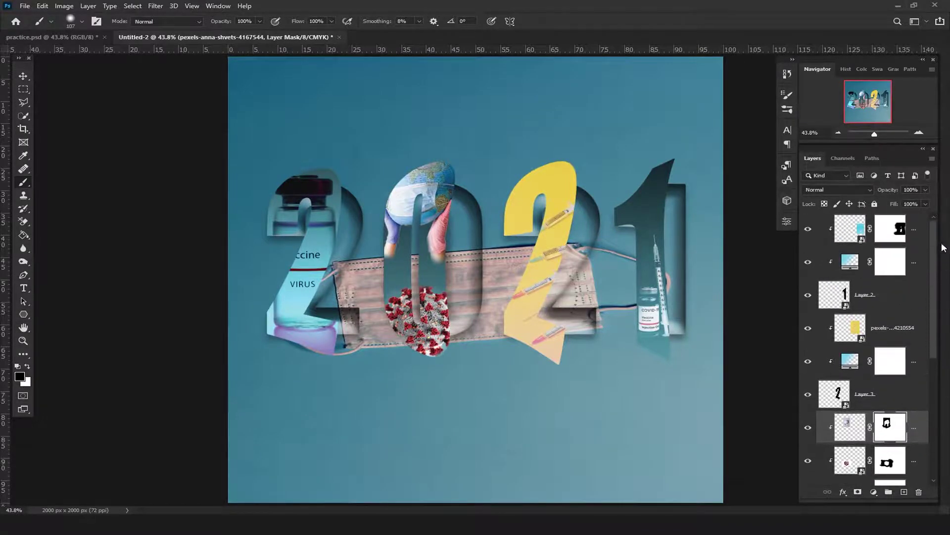
scroll(898, 349, "down", 5)
left_click(904, 396)
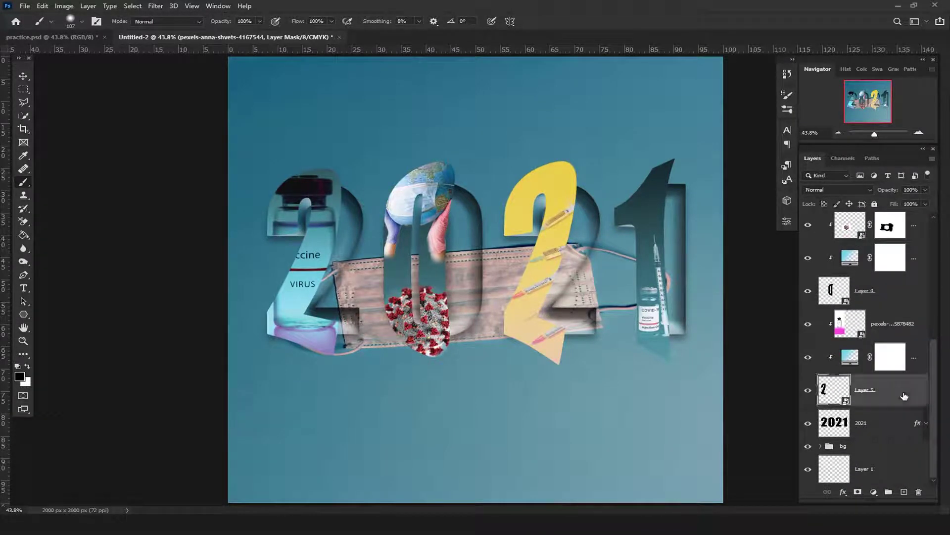
double_click(905, 396)
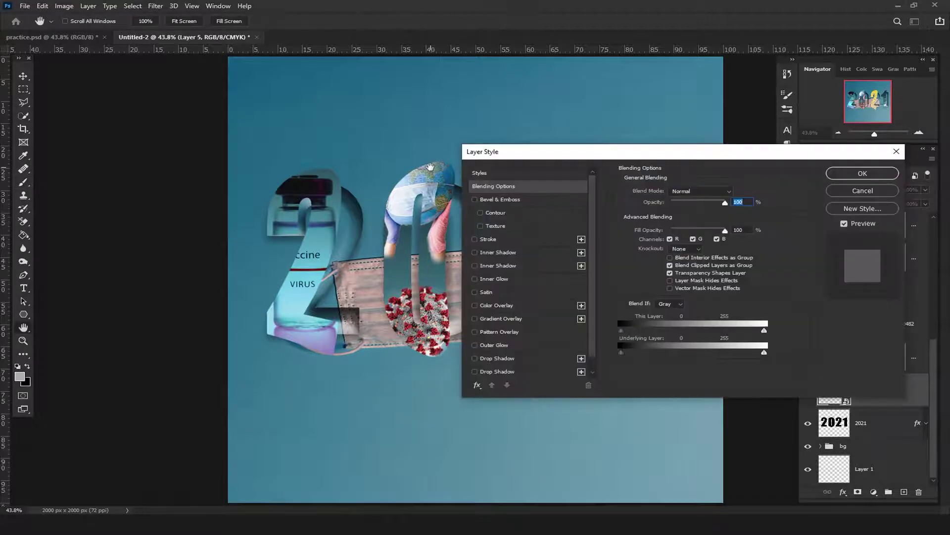
left_click(474, 199)
left_click(474, 199)
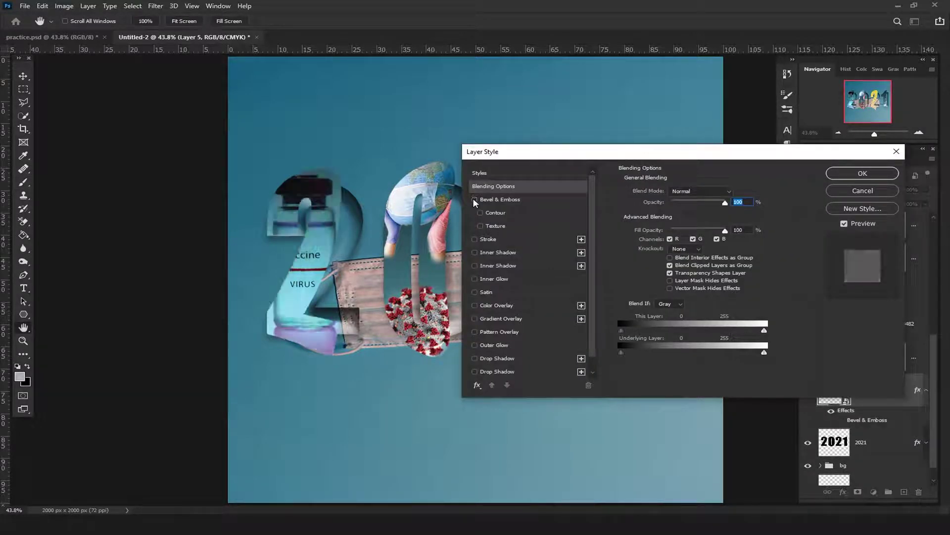
left_click(475, 372)
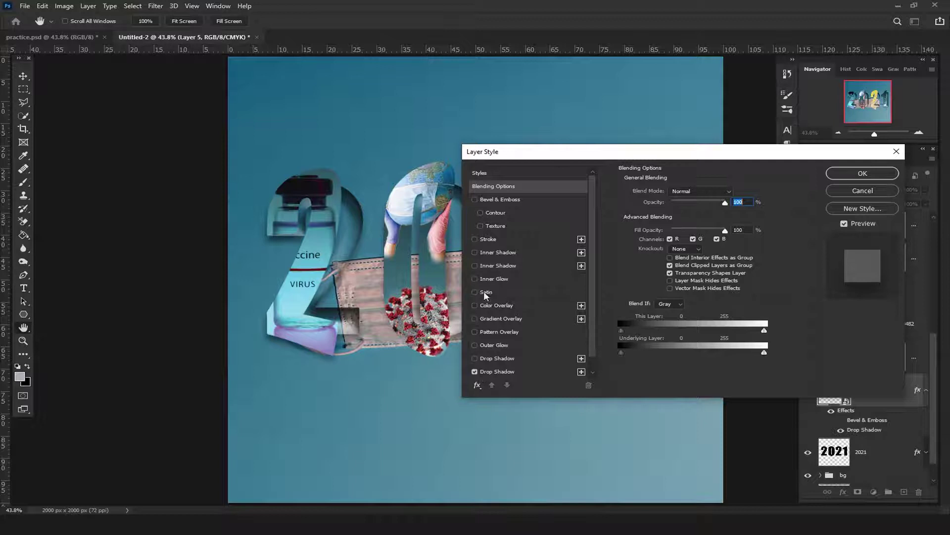
left_click(474, 266)
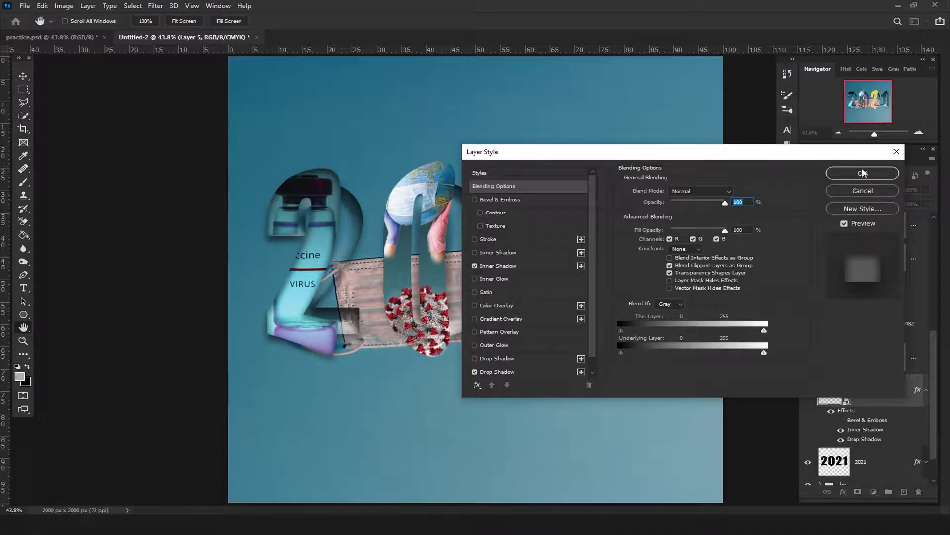
left_click(862, 173)
Copy Layer 5's shadow styles onto Layers 4, 3 and 2.
left_click(926, 389)
right_click(901, 390)
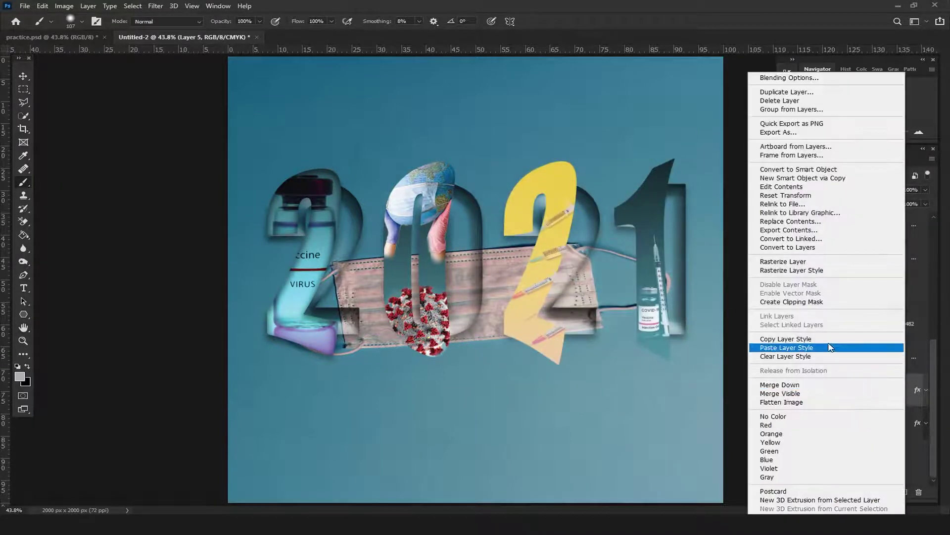
left_click(835, 339)
right_click(905, 290)
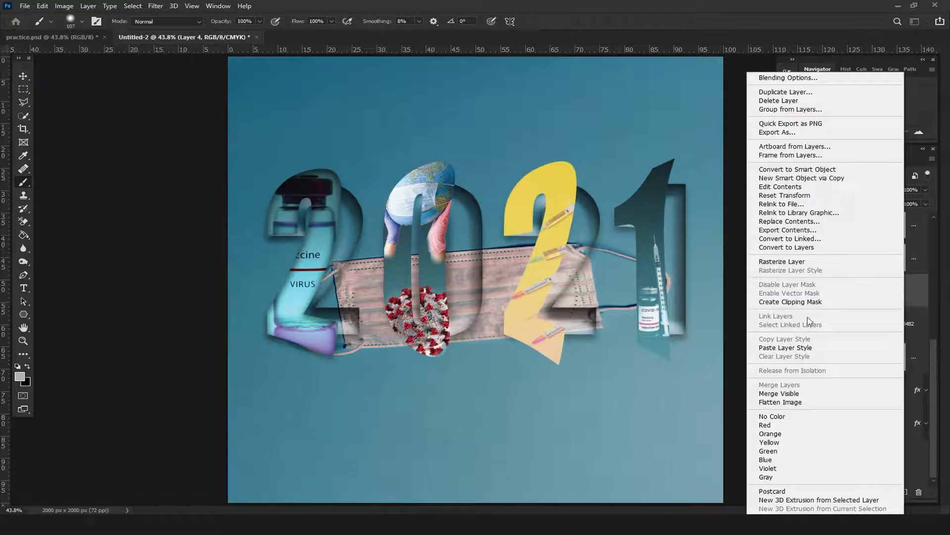
left_click(798, 348)
left_click_drag(933, 359, 943, 266)
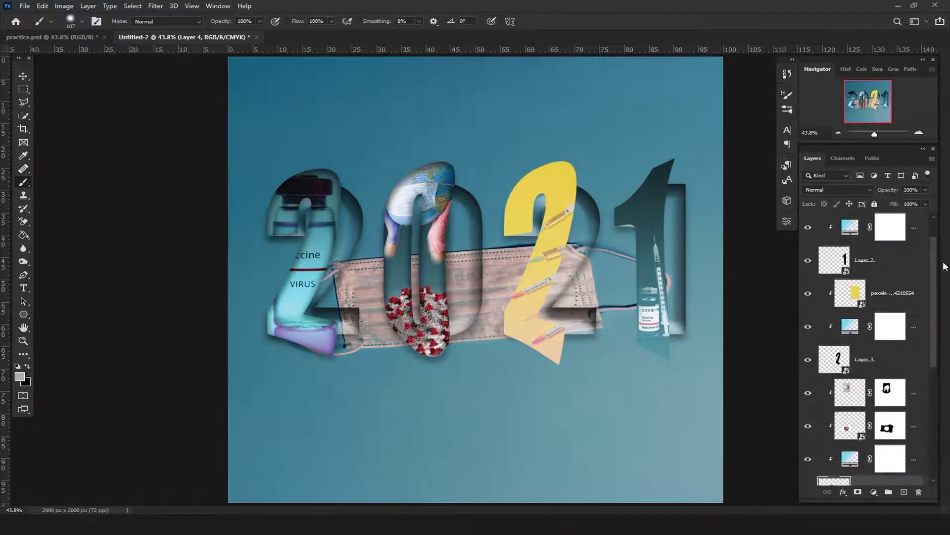
right_click(887, 369)
left_click(876, 347)
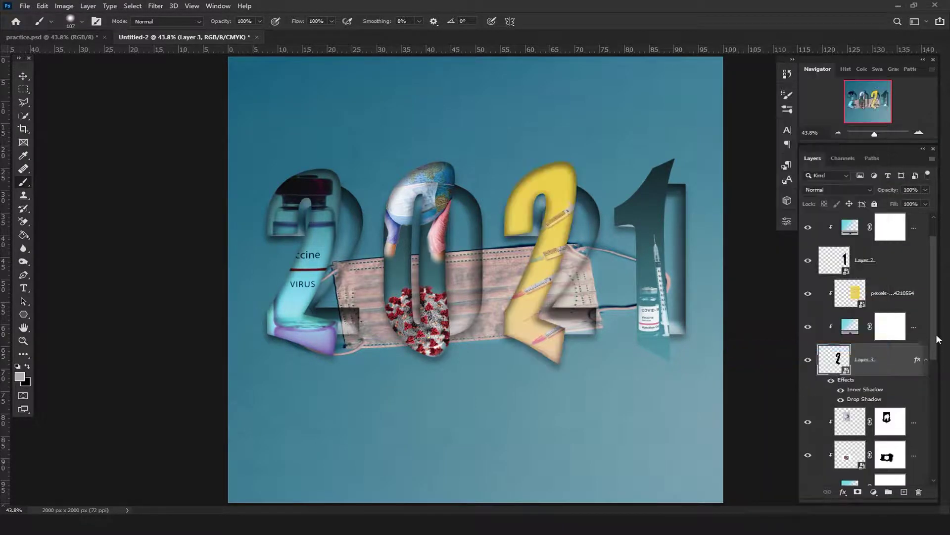
left_click(927, 369)
right_click(902, 269)
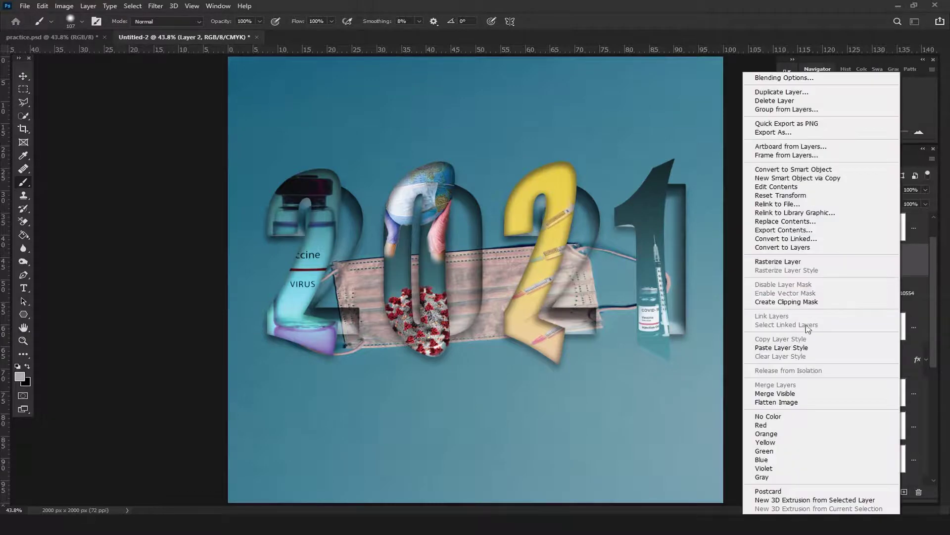
left_click(812, 348)
left_click(926, 261)
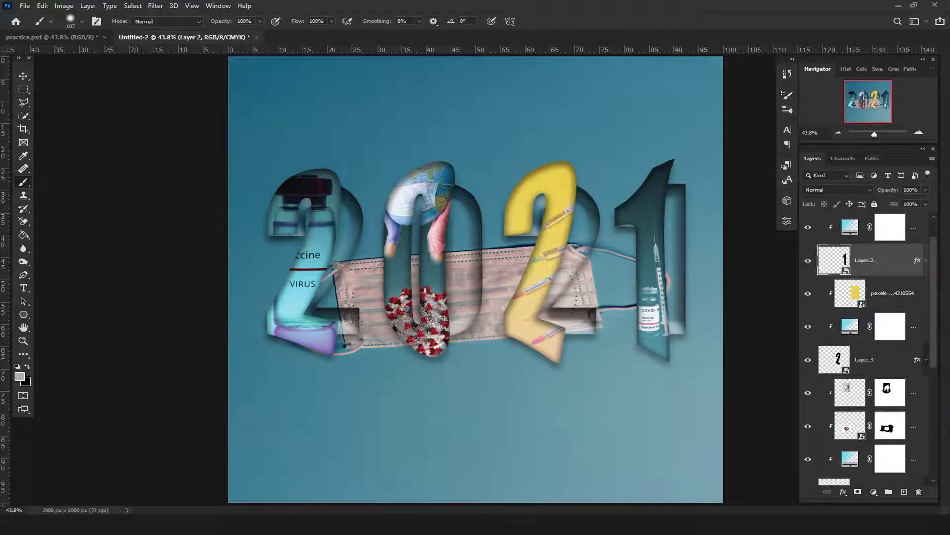
Gather all the 2021 photo and digit layers into a group named '2021'.
scroll(936, 286, "up", 1)
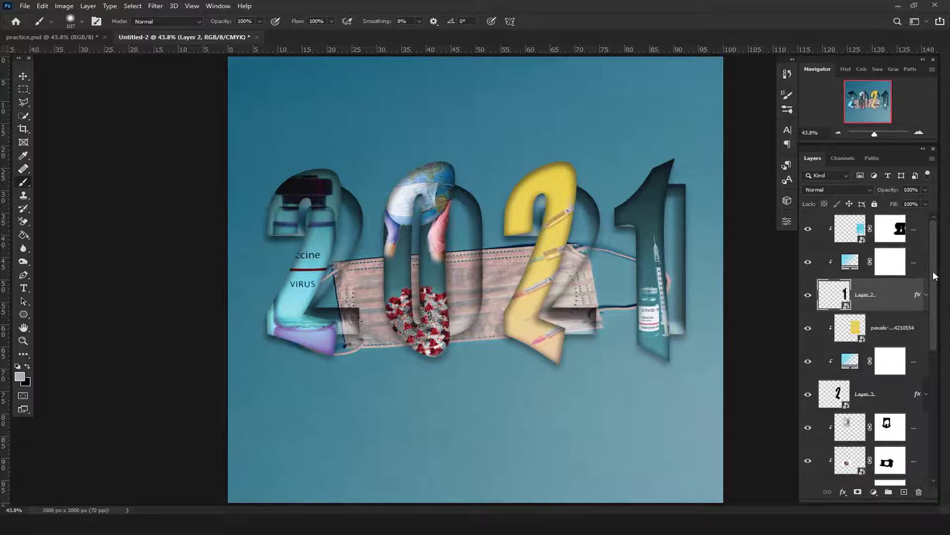
left_click(924, 233)
left_click_drag(935, 255, 929, 401)
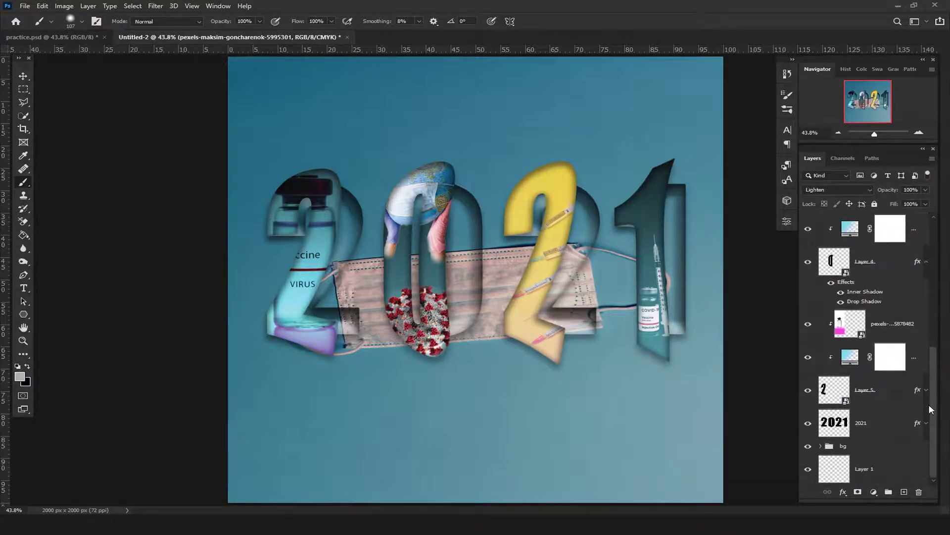
left_click(915, 430, "shift")
key("ctrl+g")
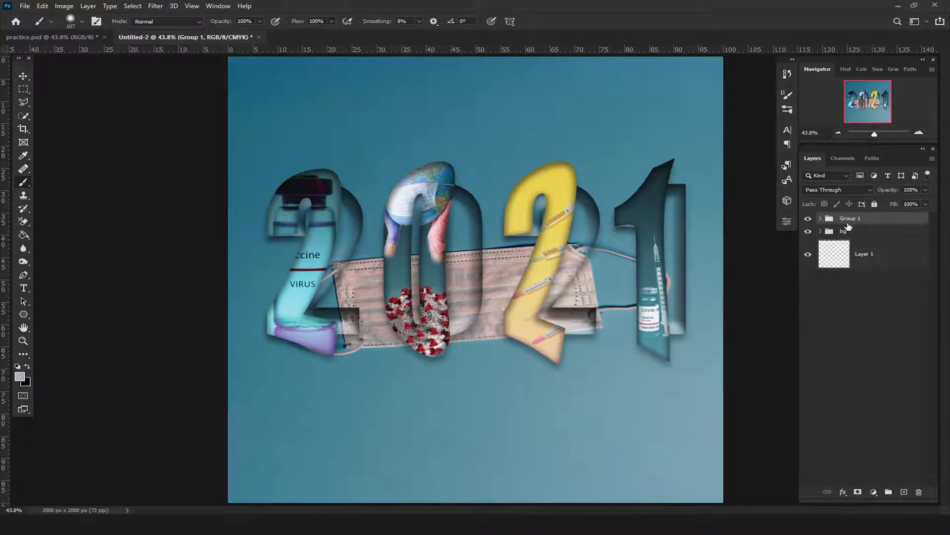
type("2021")
key("Return")
key("t")
left_click(460, 119)
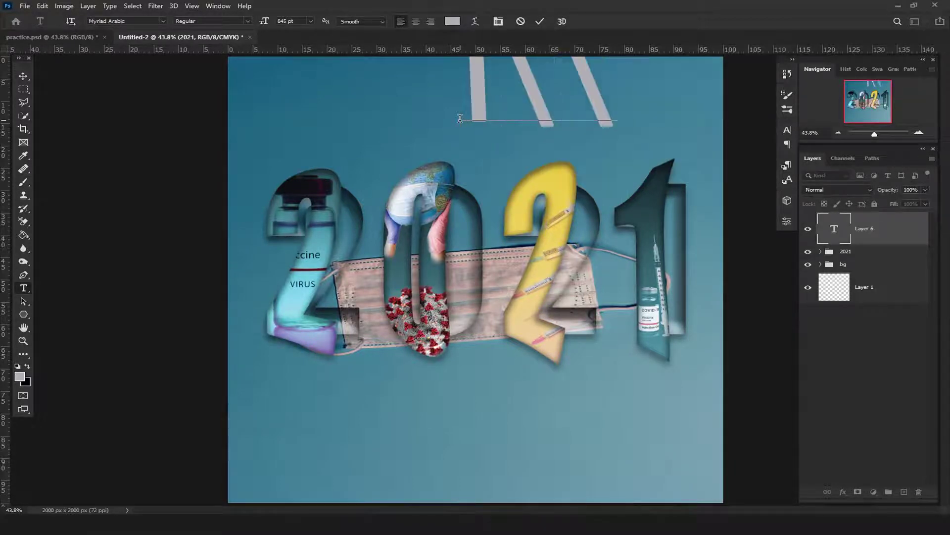
type(":")
Type 'HAPPY' at 442 pt in the text box above 2021.
key("ctrl+Return")
key("ctrl+s")
key("Escape")
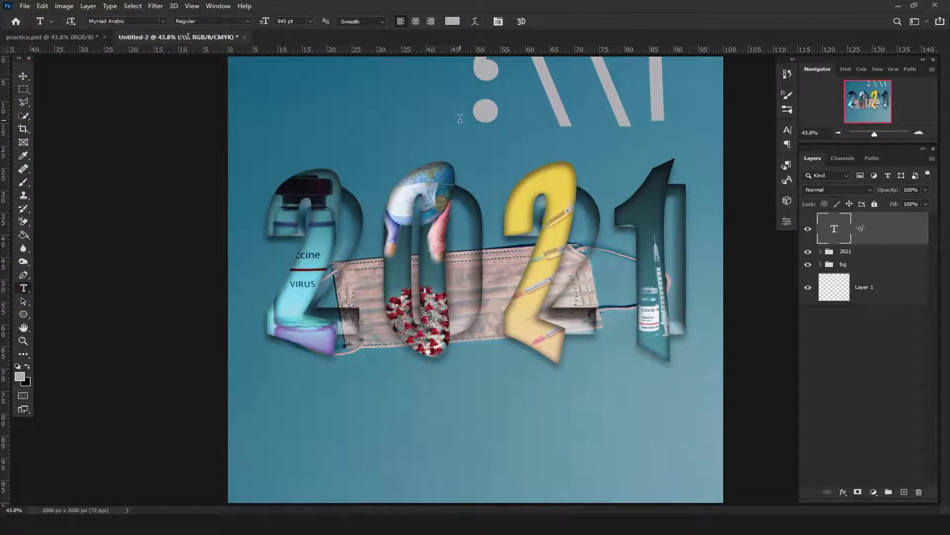
left_click(504, 113)
key("ctrl+a")
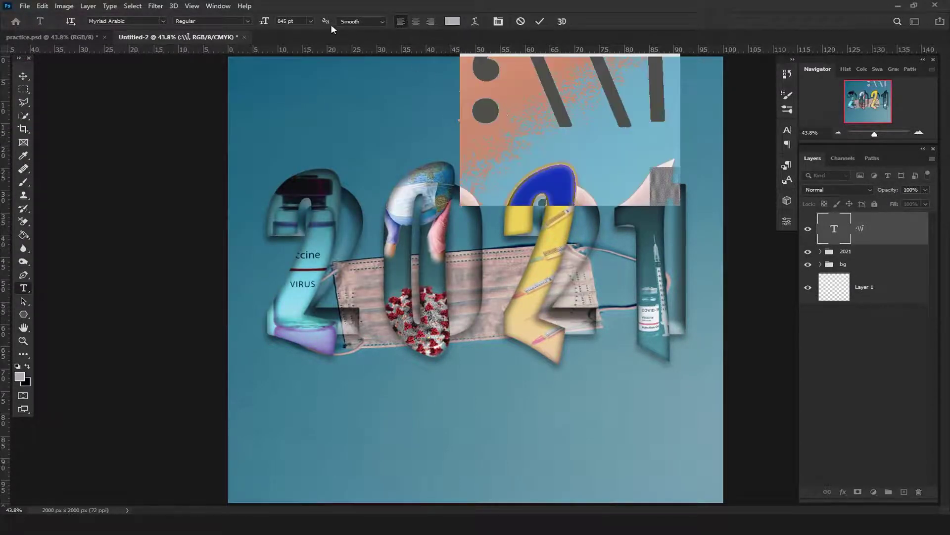
left_click_drag(264, 21, 193, 101)
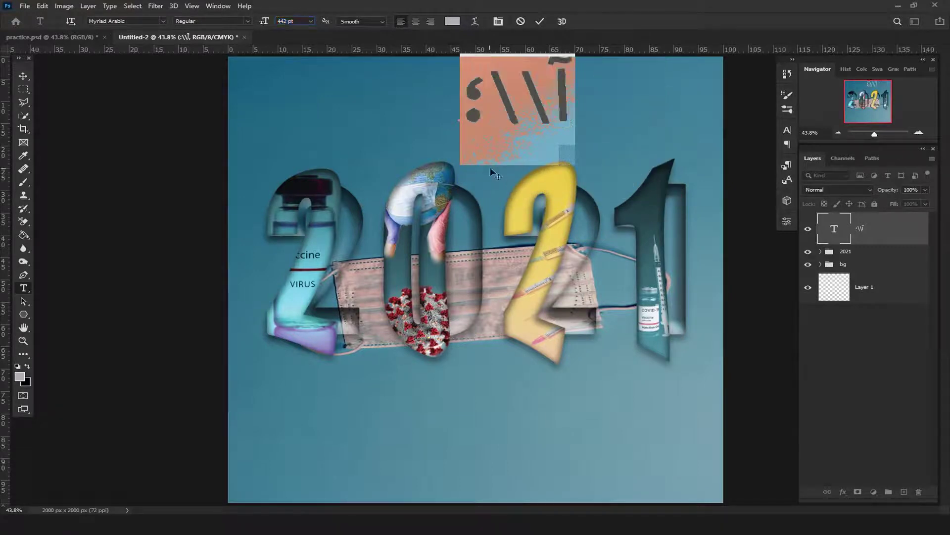
left_click_drag(485, 210, 435, 225)
type("HA")
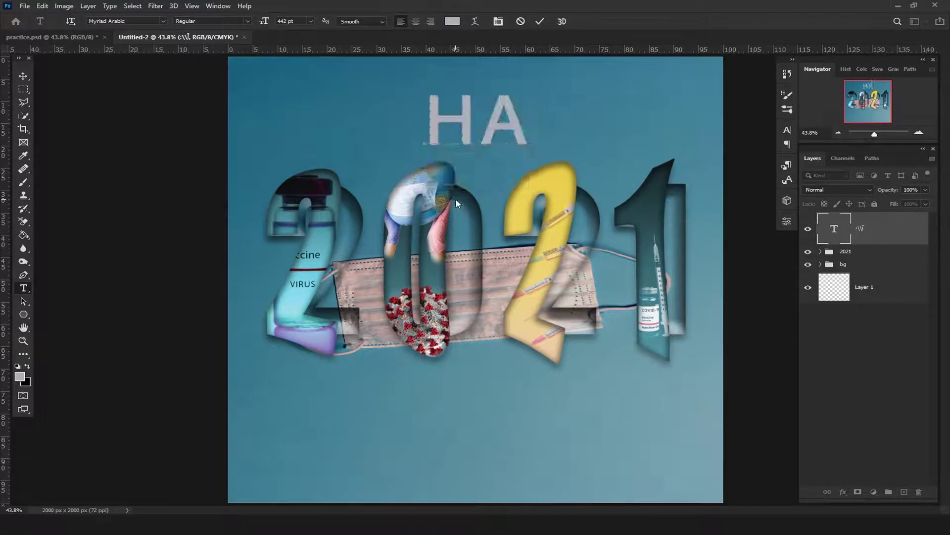
type("PPY")
Set HAPPY in Impact and centre it above the 2021 numbers.
key("ctrl+a")
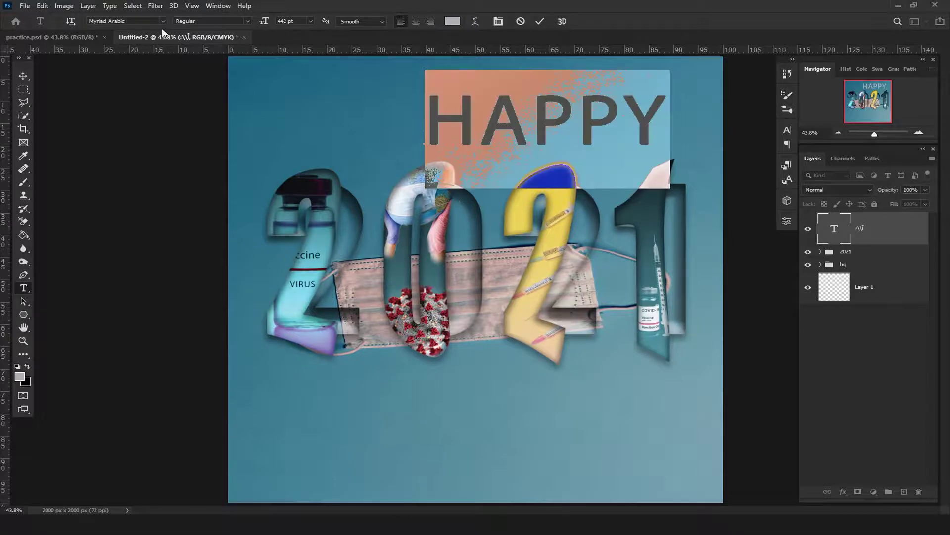
left_click(163, 21)
scroll(277, 84, "up", 10)
scroll(262, 64, "up", 10)
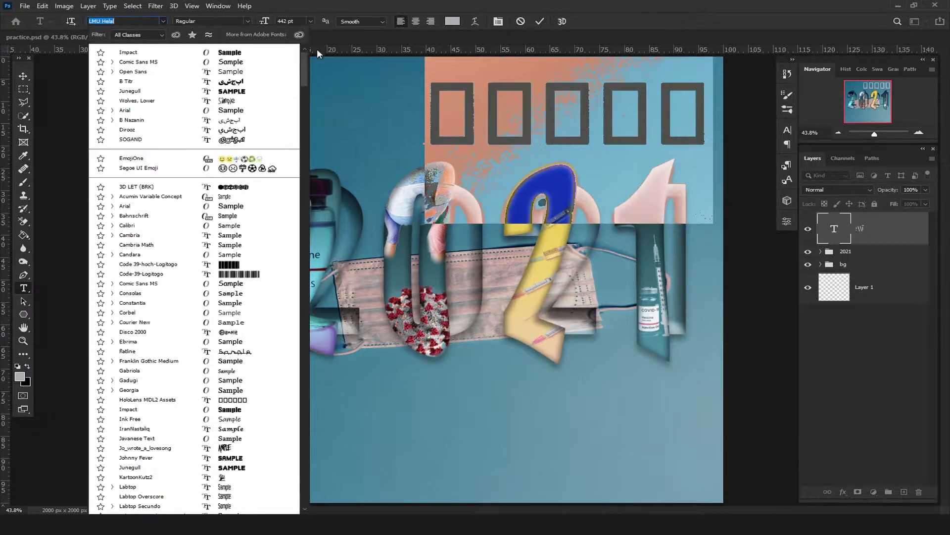
left_click(256, 53)
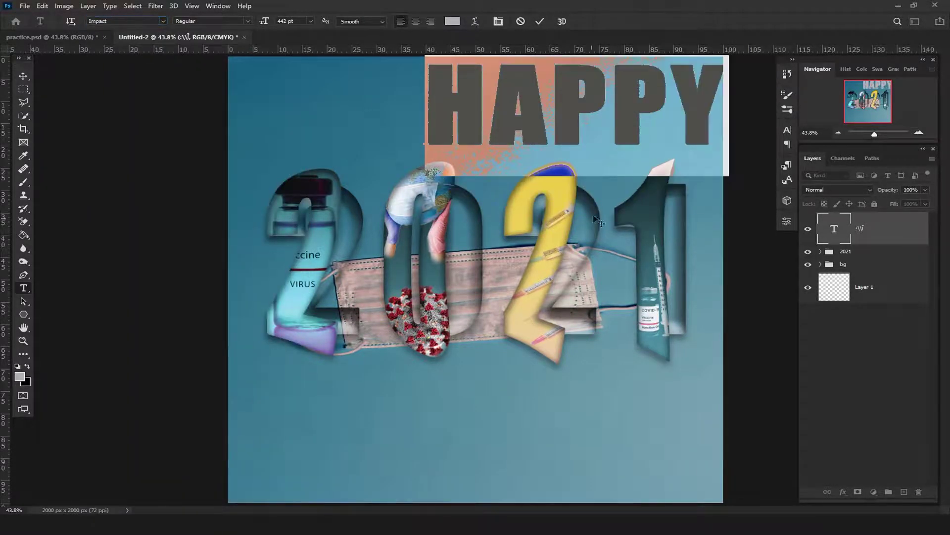
left_click_drag(617, 195, 522, 199)
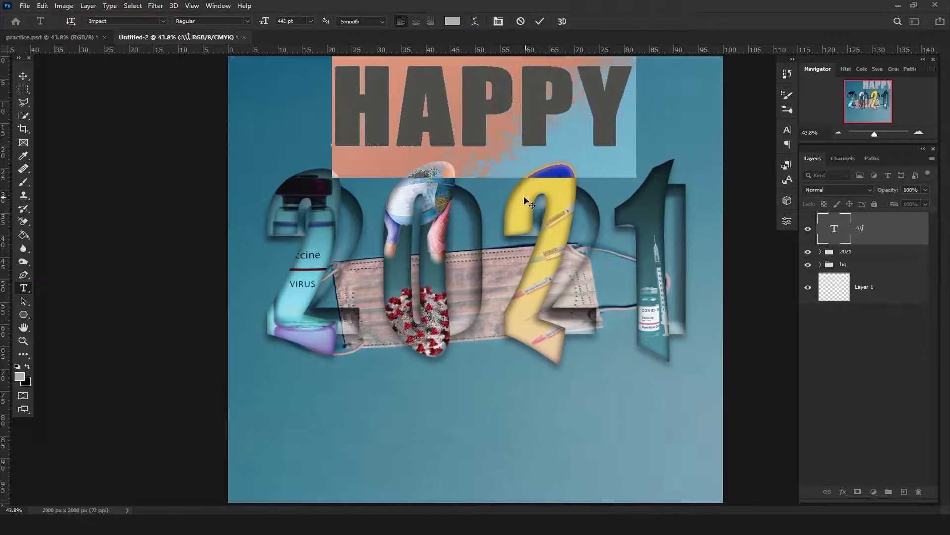
left_click(524, 200)
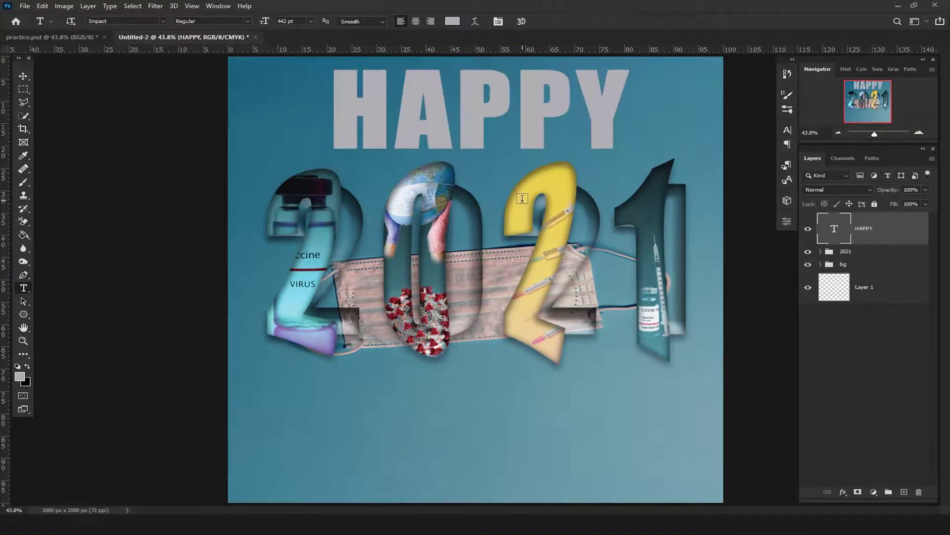
Type 'NEW YEAR' below 2021 and fit it across the poster's bottom.
left_click(417, 432)
type("NEW YE")
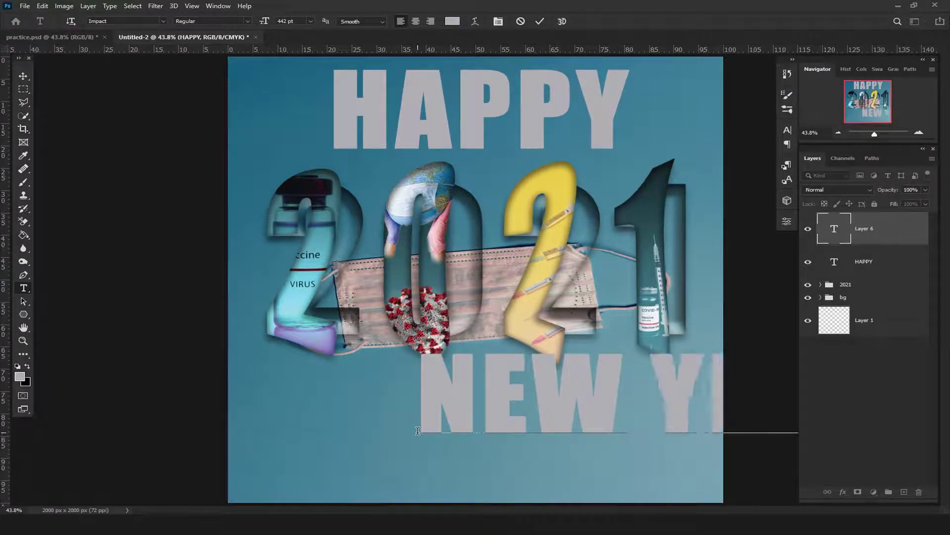
left_click(622, 469)
left_click_drag(621, 469, 498, 477)
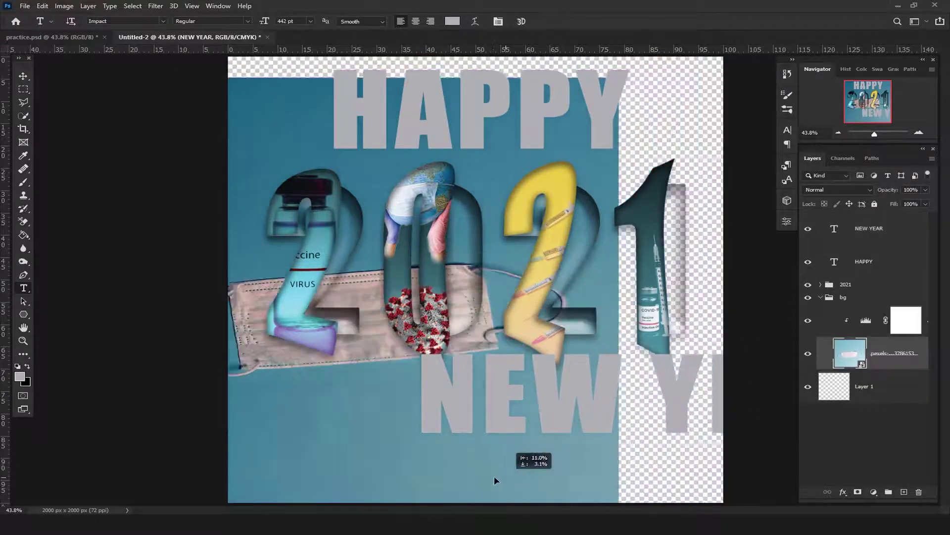
key("ctrl+z")
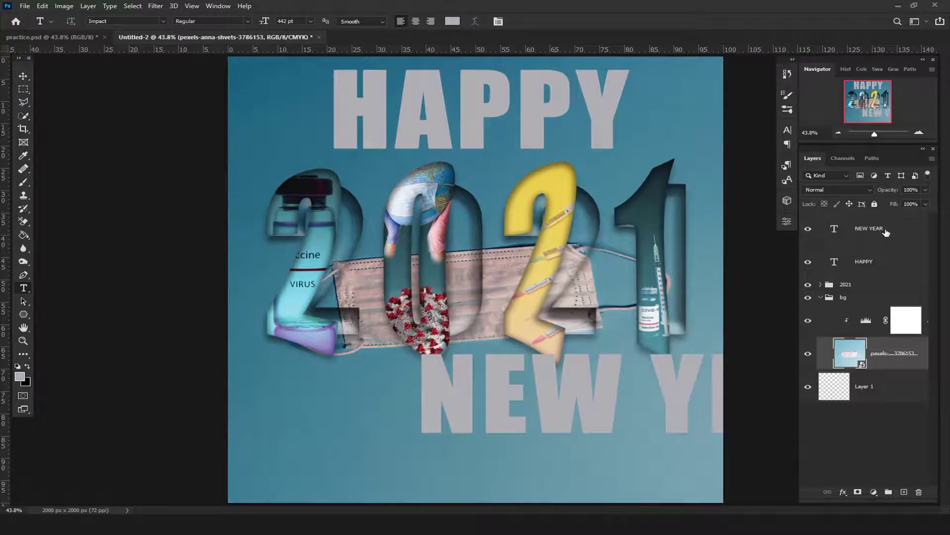
left_click_drag(500, 376, 332, 413)
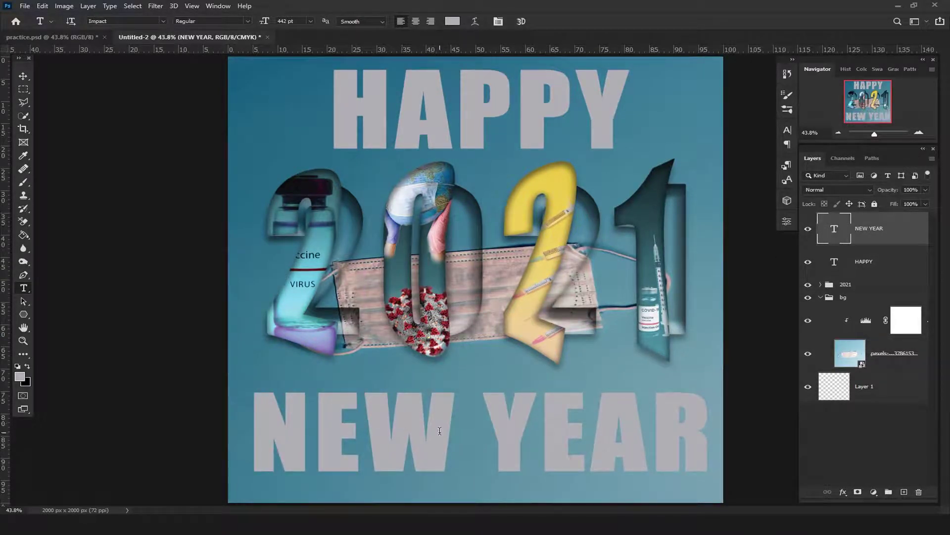
left_click(910, 263)
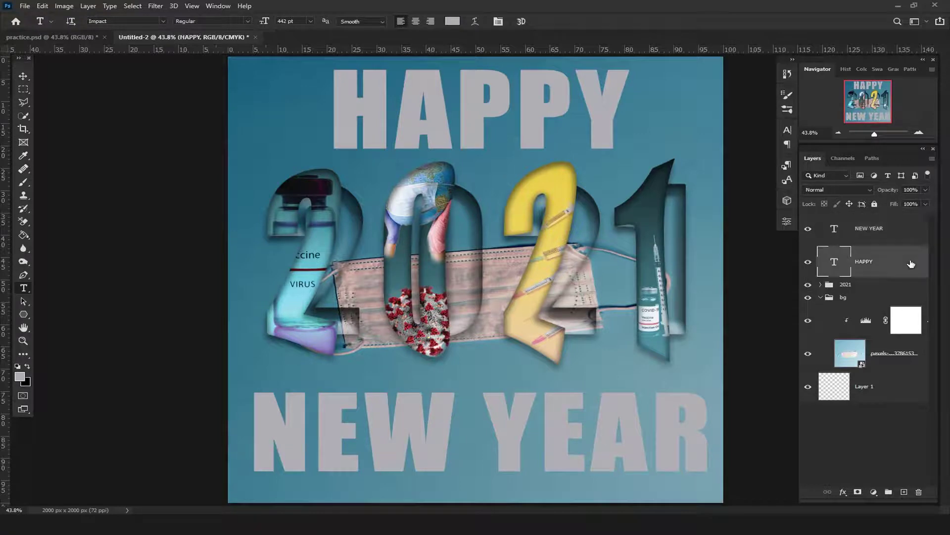
Give HAPPY a stroke outline and two drop shadows.
double_click(914, 265)
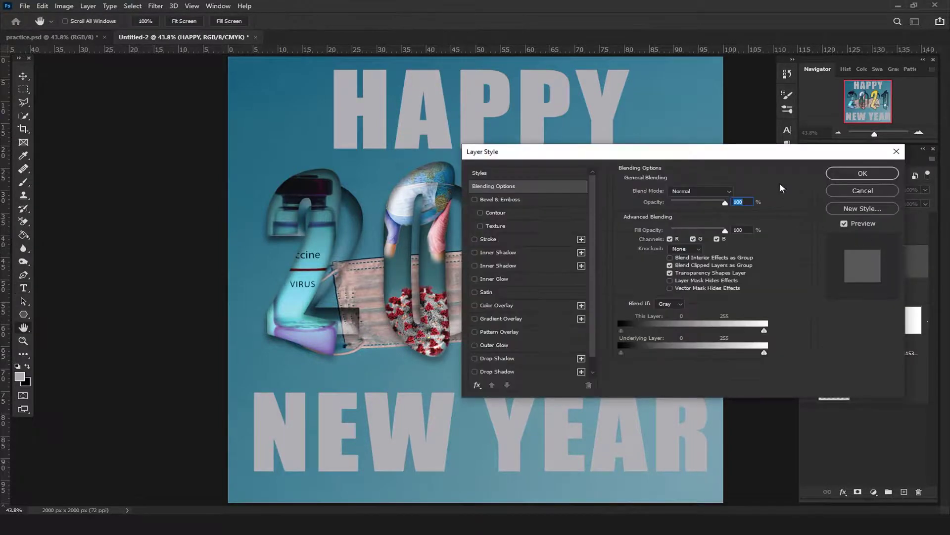
left_click_drag(776, 156, 775, 174)
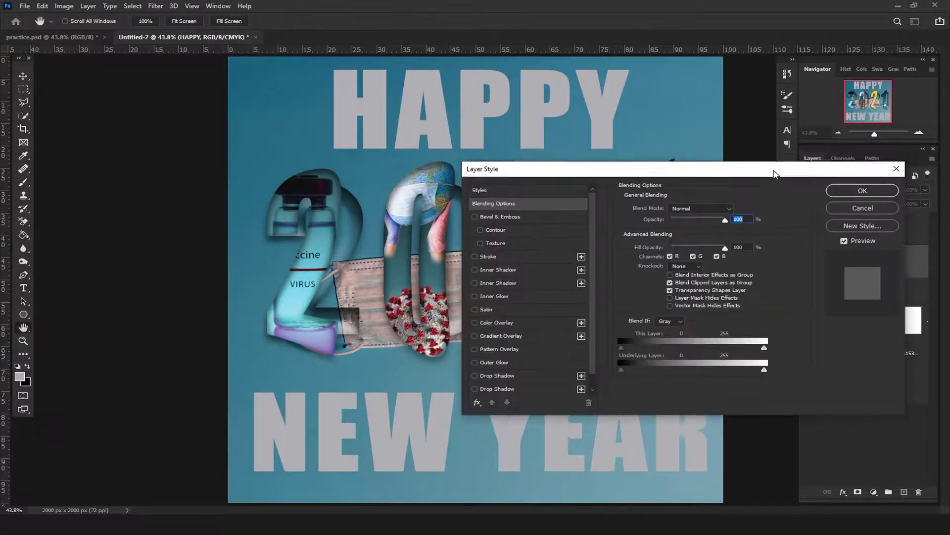
left_click(475, 258)
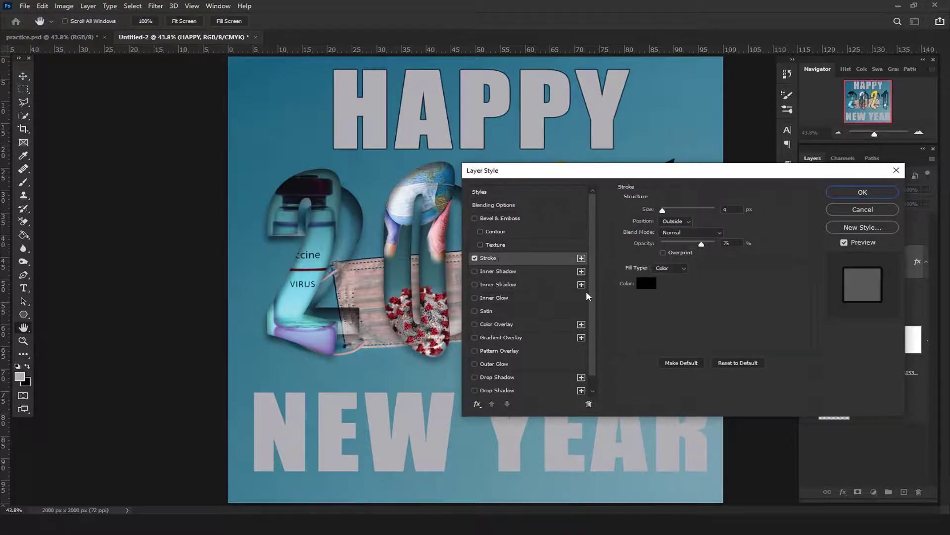
left_click_drag(593, 293, 590, 316)
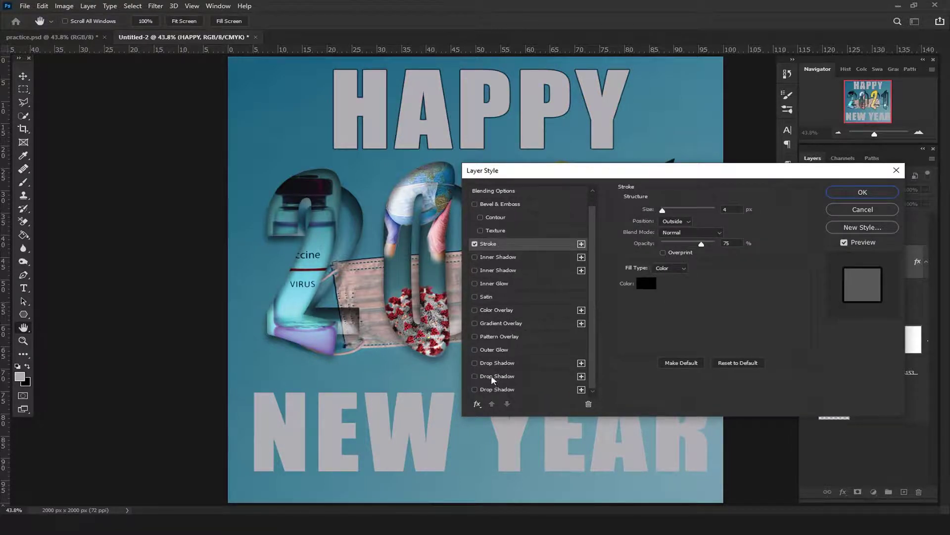
left_click(474, 390)
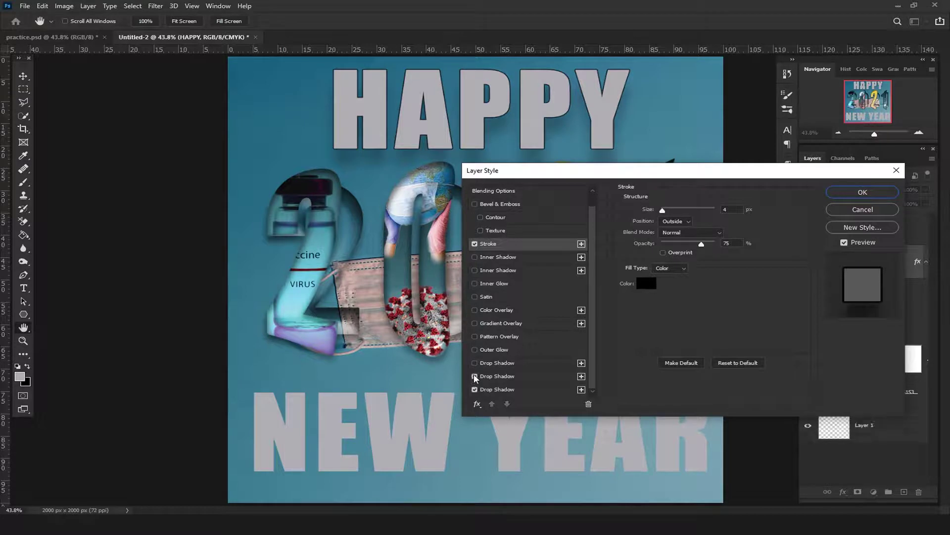
left_click(475, 377)
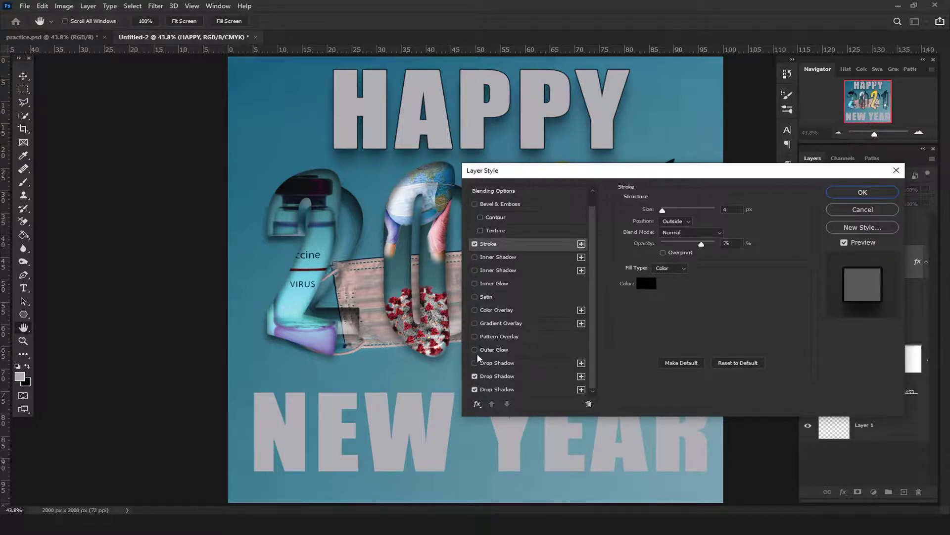
Add a 90° blue gradient overlay to HAPPY, lighter at the letter tops.
left_click(475, 323)
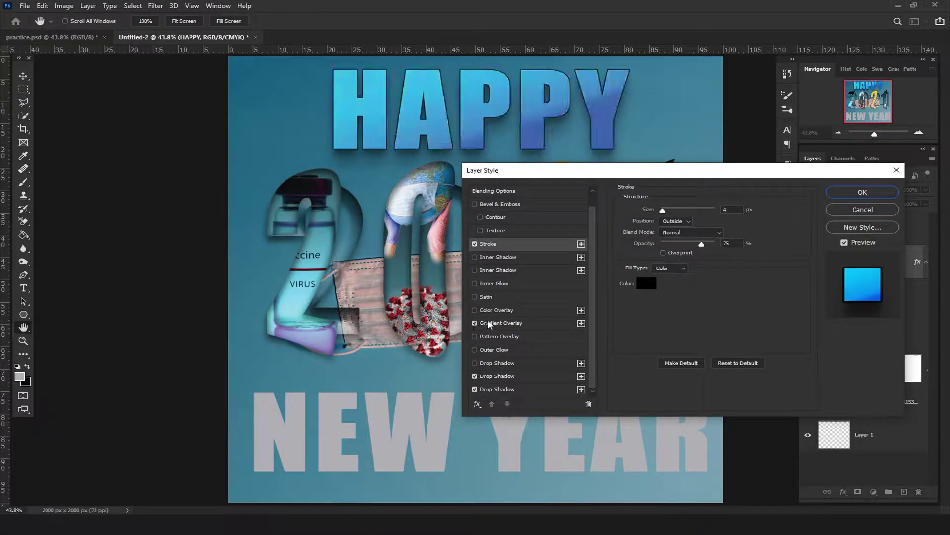
left_click(515, 323)
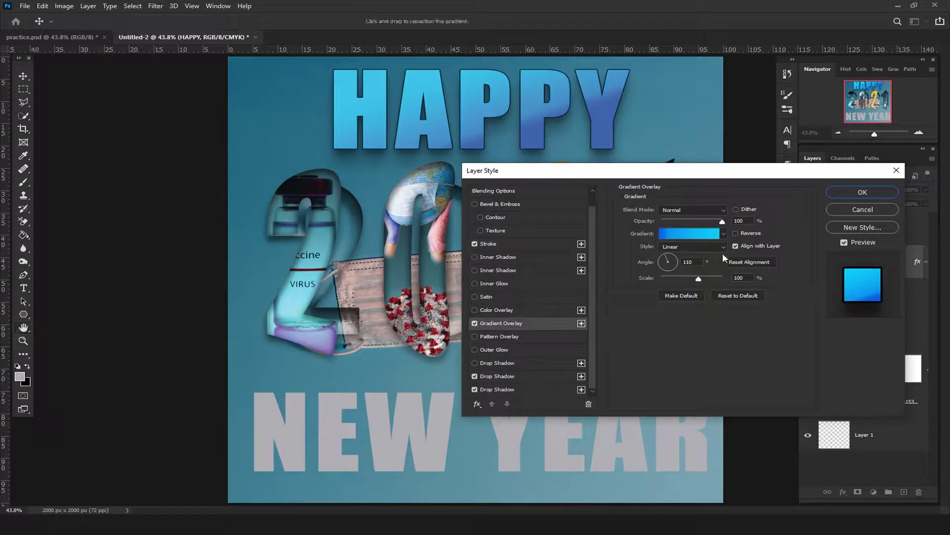
double_click(690, 261)
type("90")
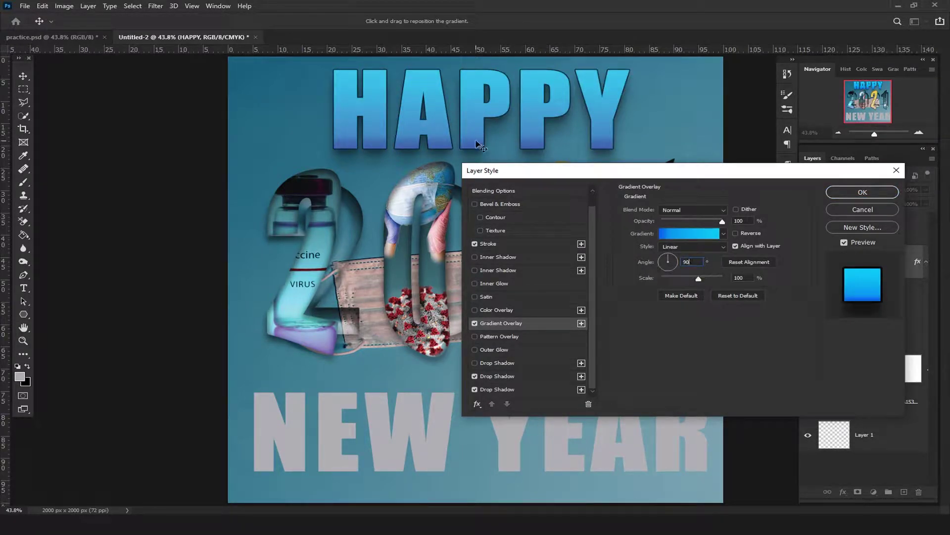
left_click_drag(668, 165, 668, 148)
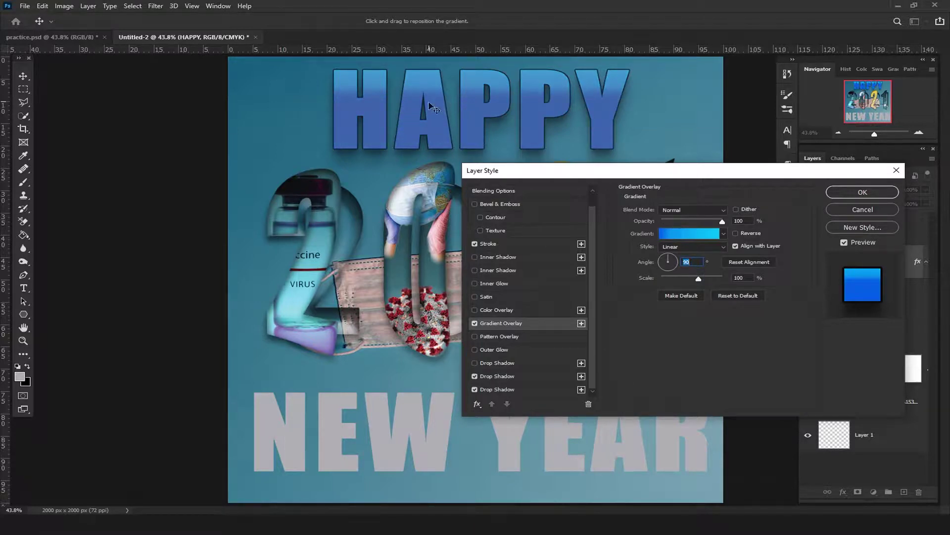
mouse_move(450, 153)
left_mouse_down()
mouse_move(437, 115)
mouse_move(444, 142)
left_mouse_up()
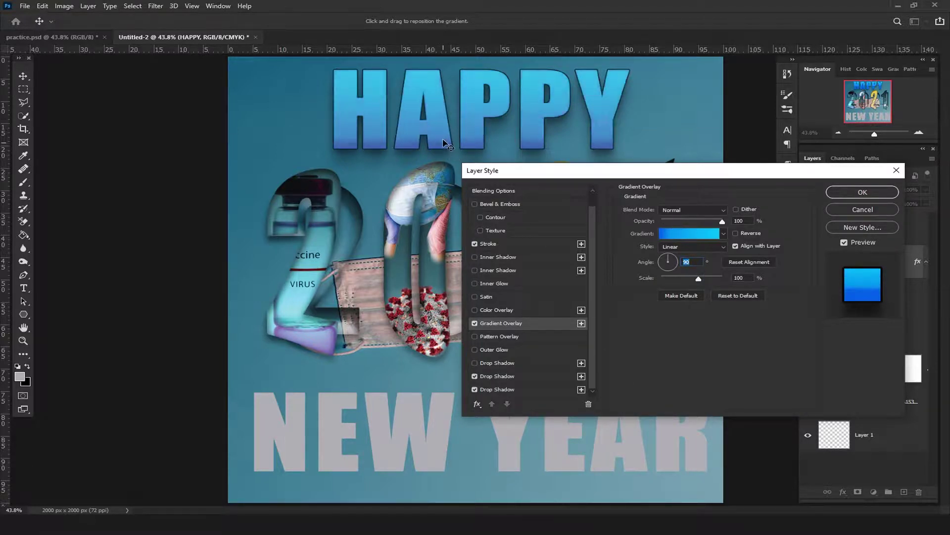
left_click(861, 191)
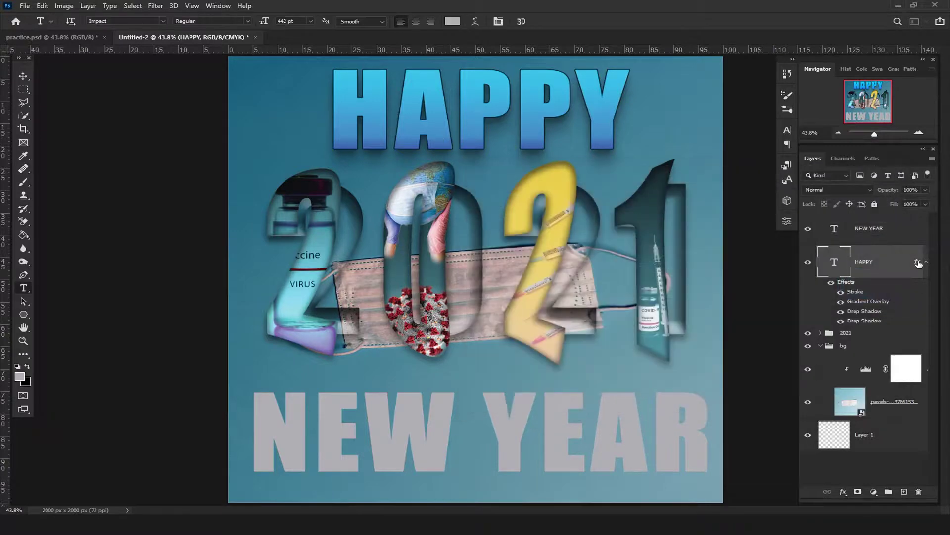
Copy the HAPPY layer style onto the NEW YEAR layer.
right_click(905, 266)
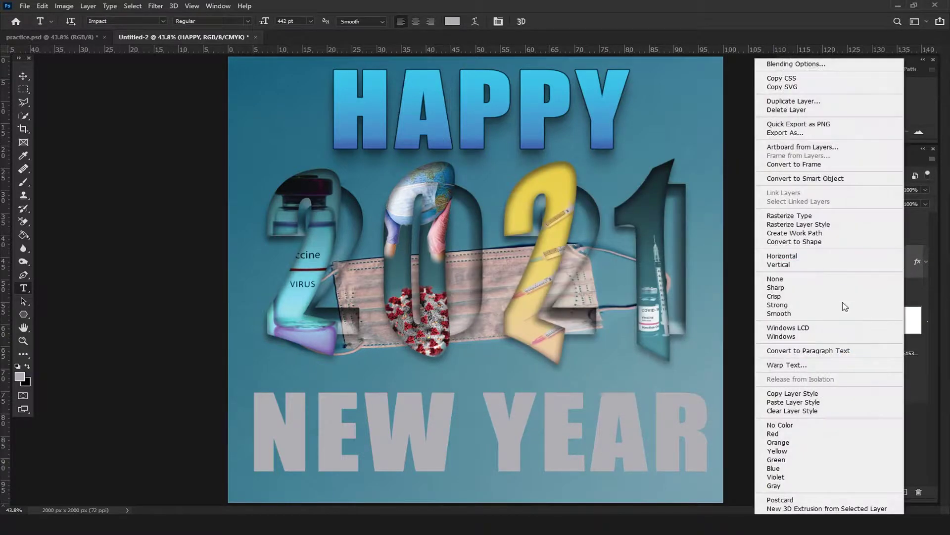
left_click(817, 395)
right_click(912, 228)
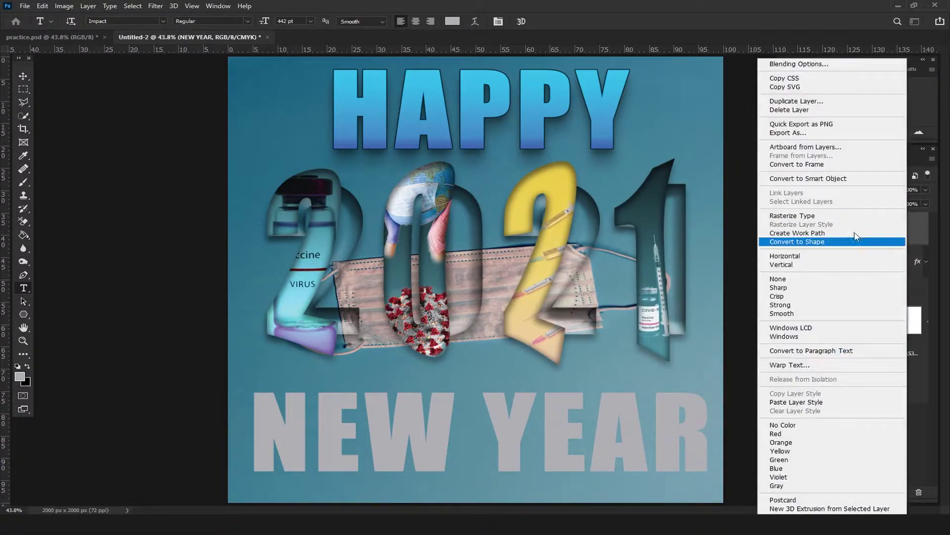
left_click(812, 402)
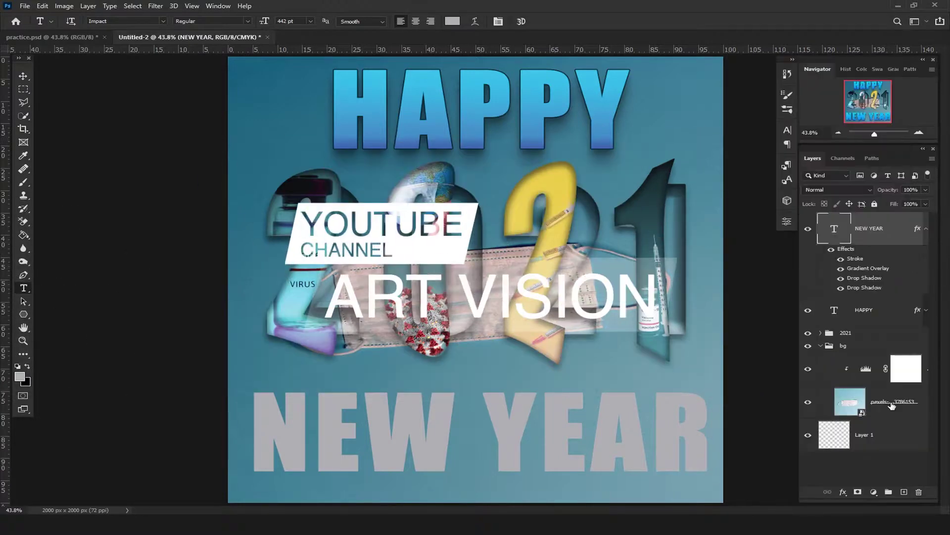
Collapse the stroke, shadow and gradient effects listed under the NEW YEAR layer.
left_click(926, 228)
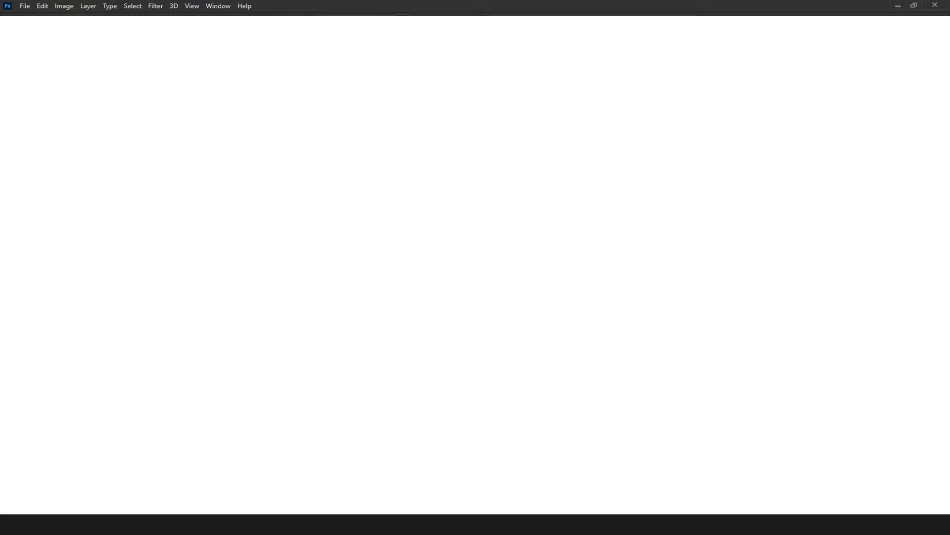